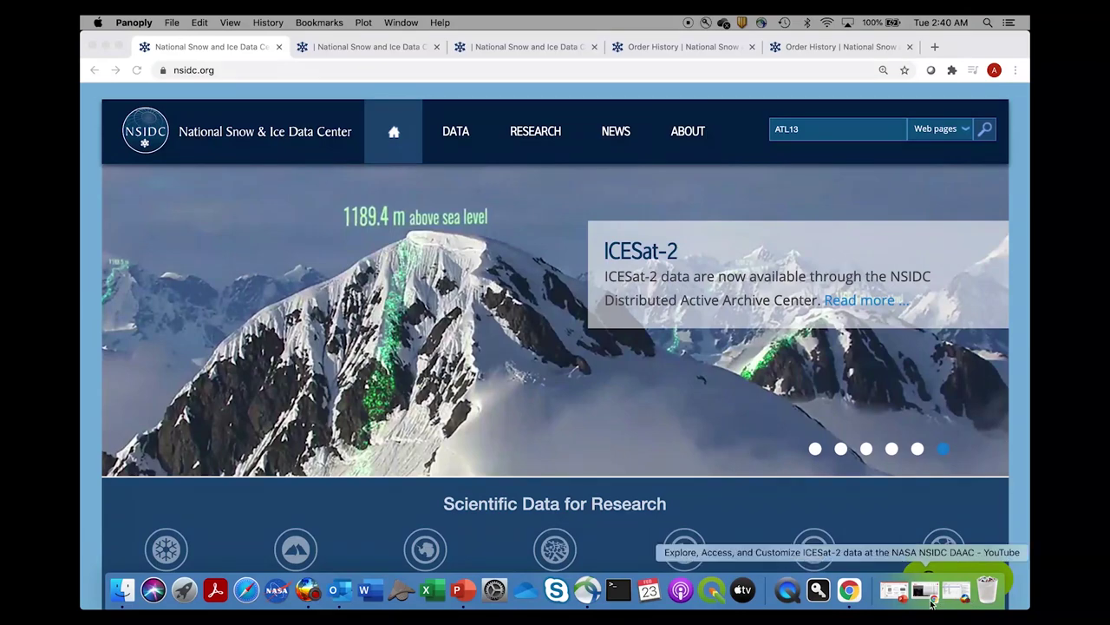
click(932, 603)
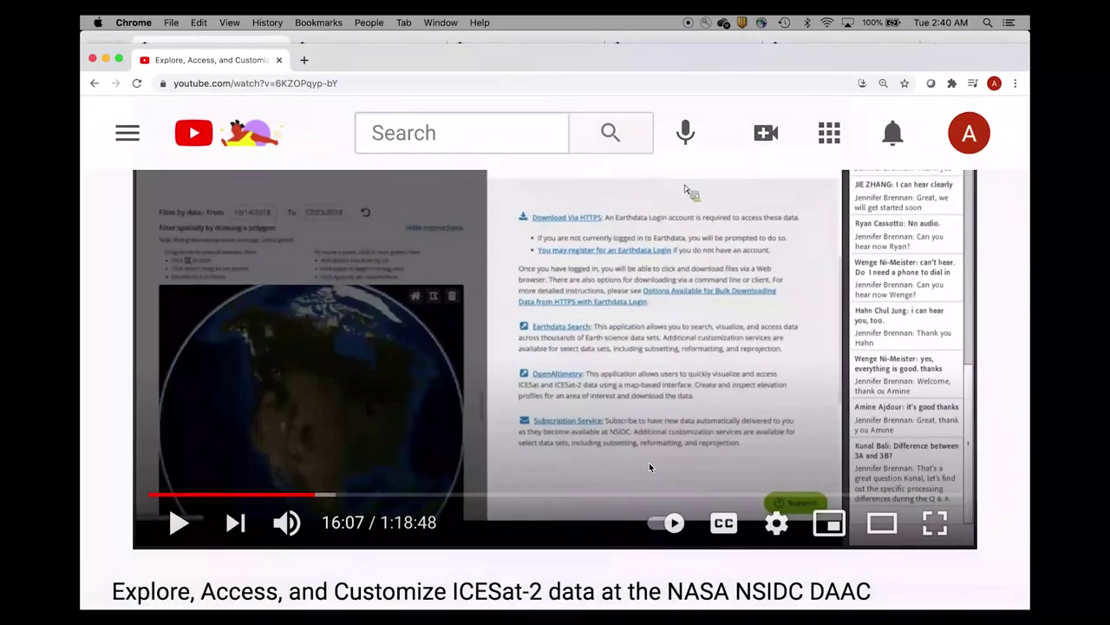
scroll(648, 466, down, 1)
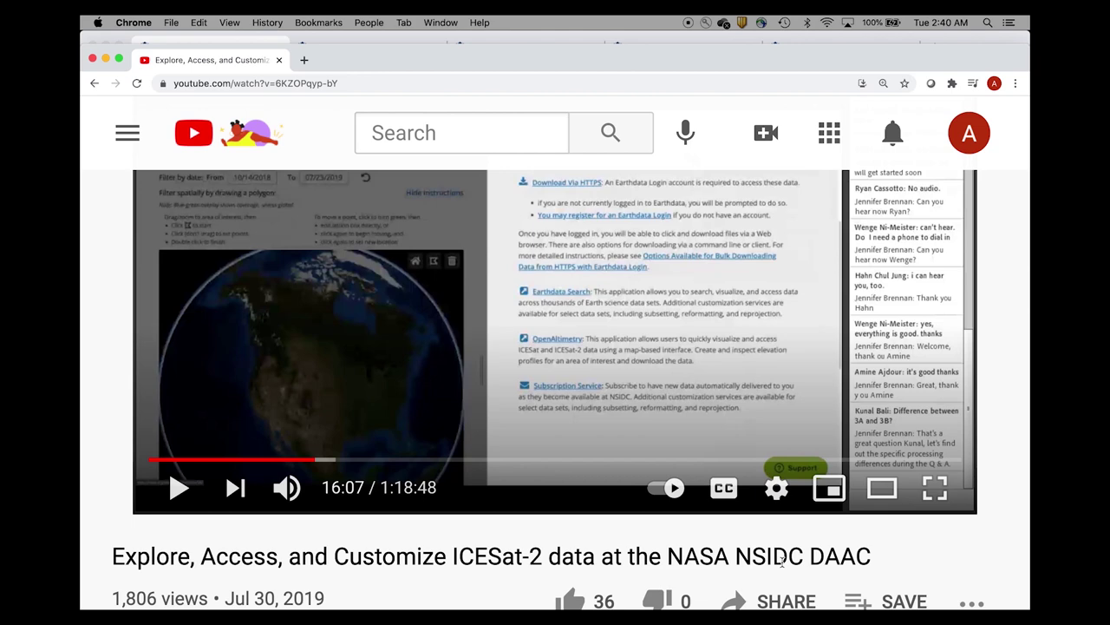
scroll(781, 562, up, 2)
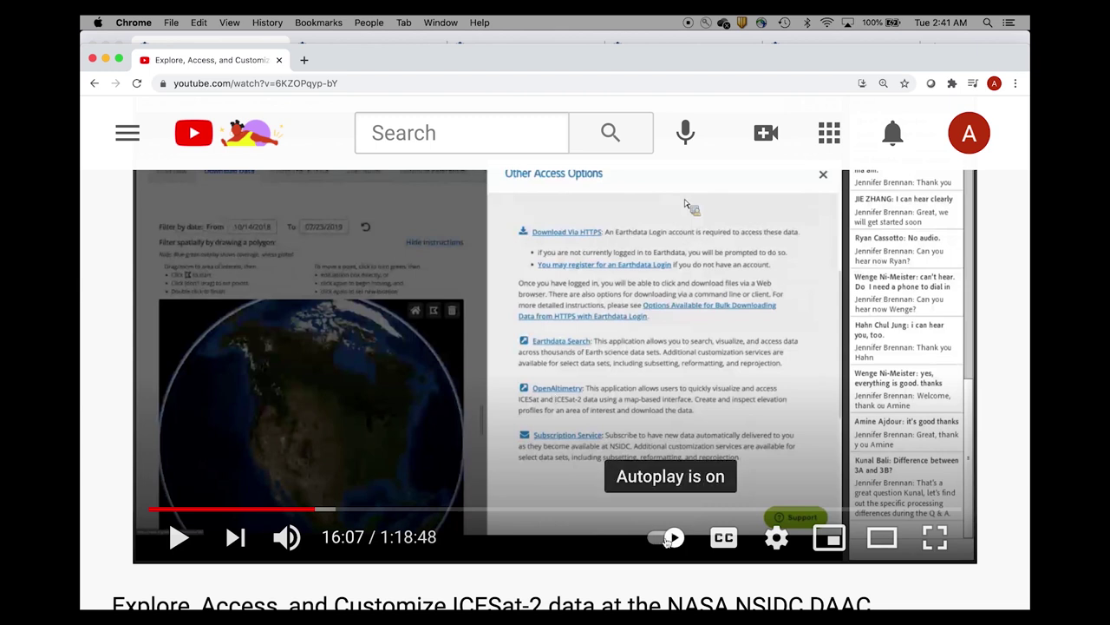
click(105, 61)
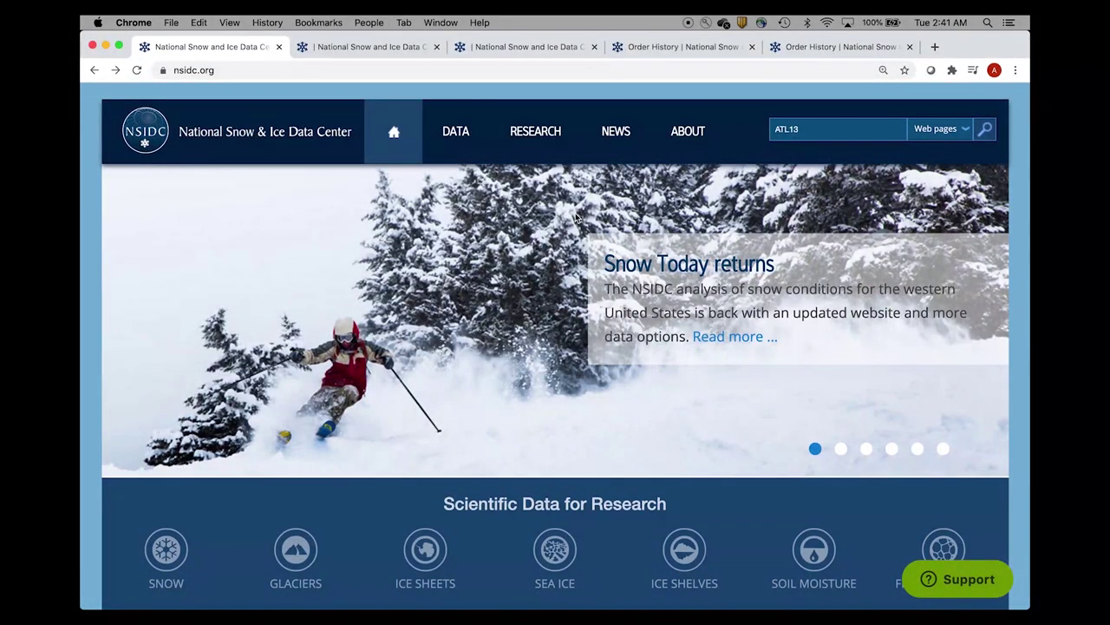
Search the NSIDC site for ATL13 and open the Inland Water Surface Height (ATL13) dataset page.
click(824, 131)
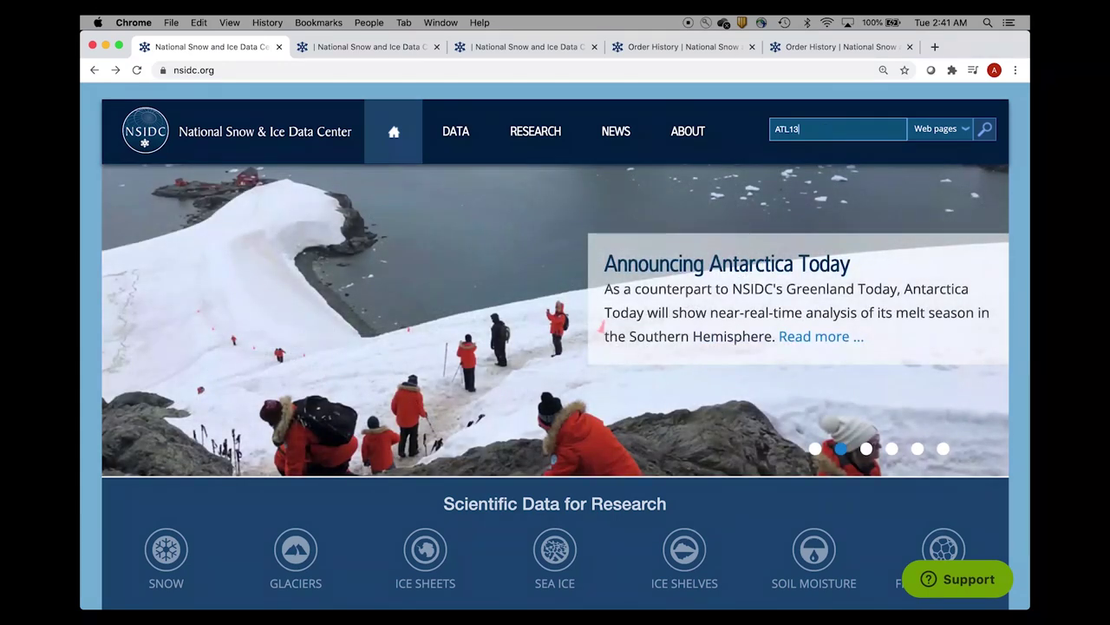
key(Return)
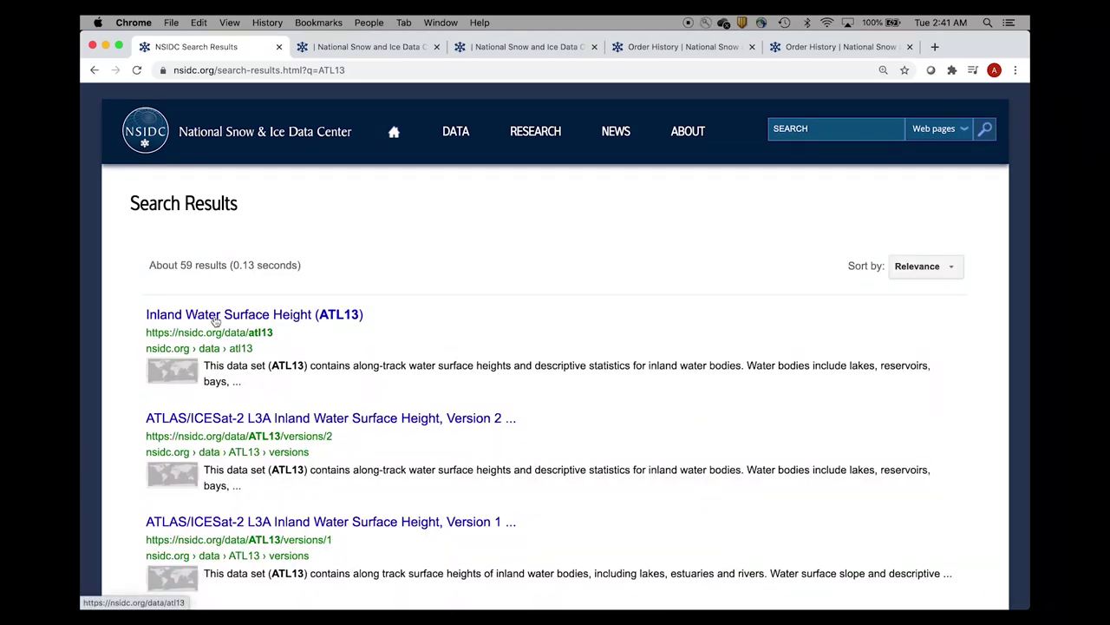
click(303, 321)
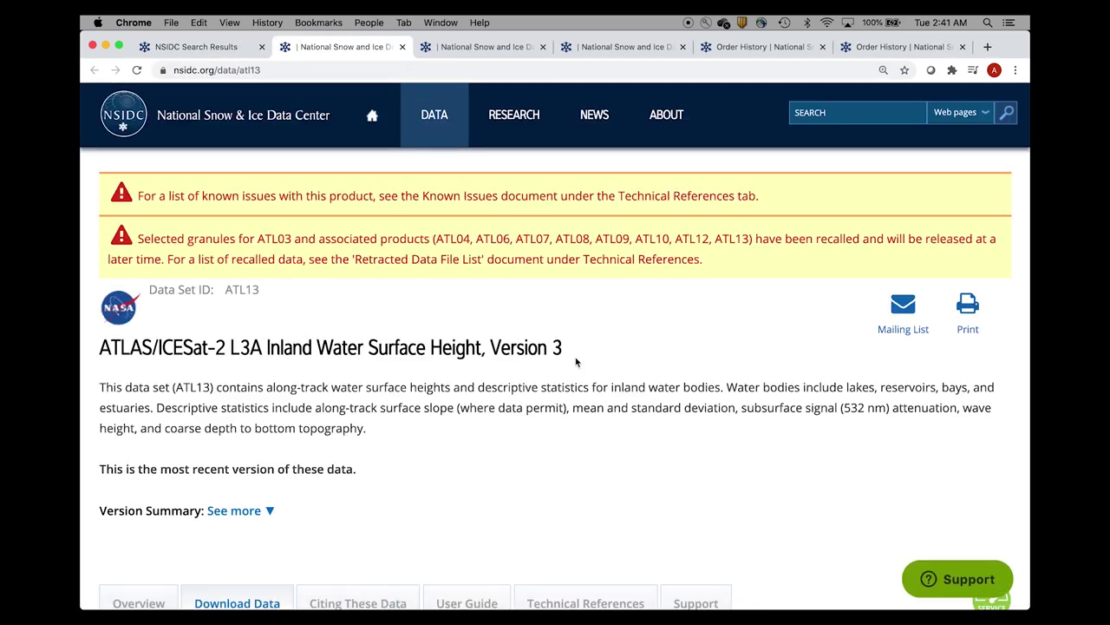
scroll(575, 358, down, 3)
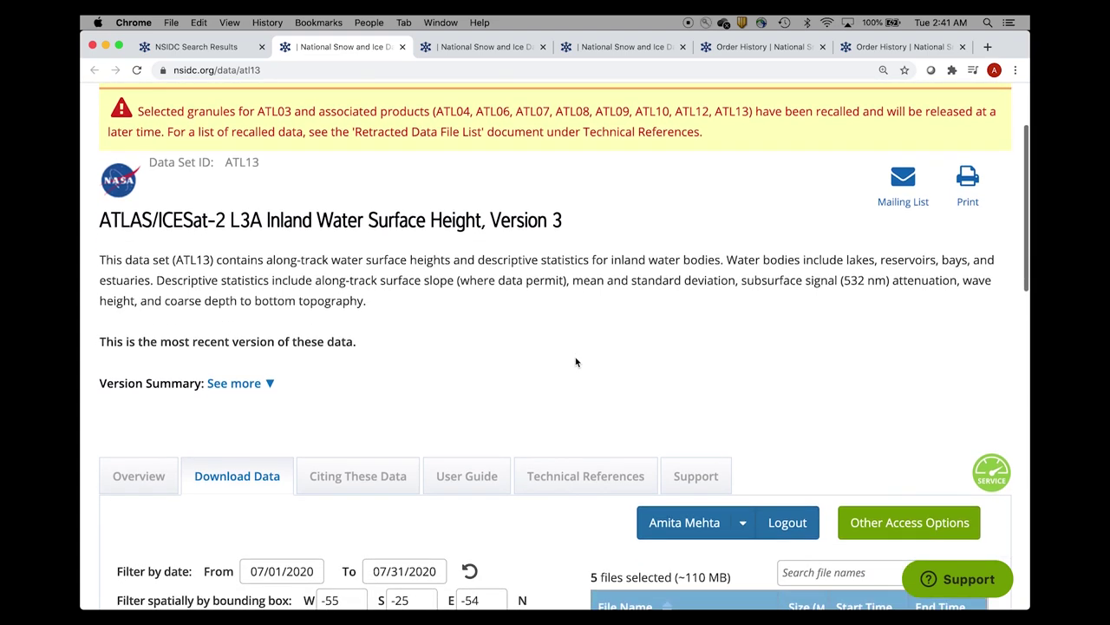
scroll(575, 362, down, 2)
scroll(575, 362, down, 2)
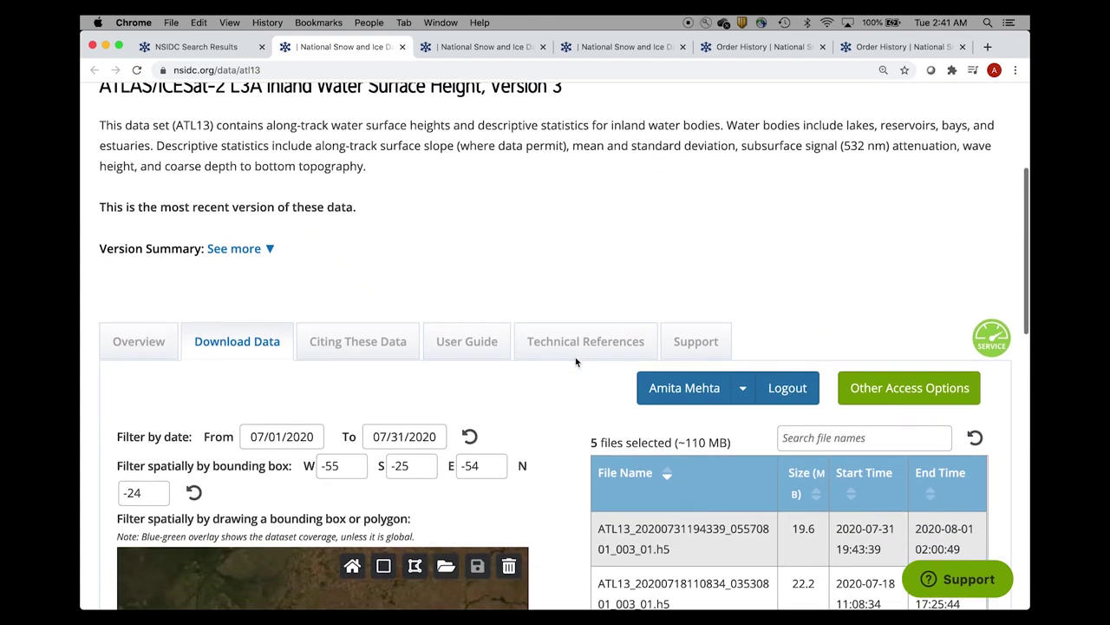
scroll(575, 361, down, 5)
scroll(100, 143, up, 3)
scroll(100, 144, down, 1)
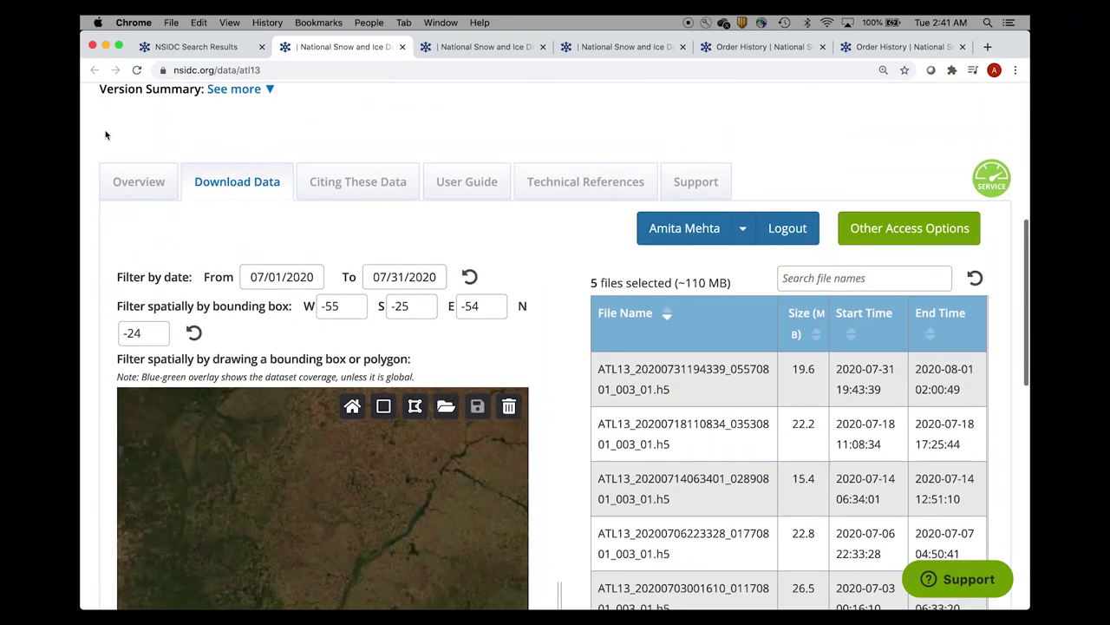
Browse the ATL13 page's Overview, Download Data, Citing, User Guide and Technical References tabs.
click(138, 183)
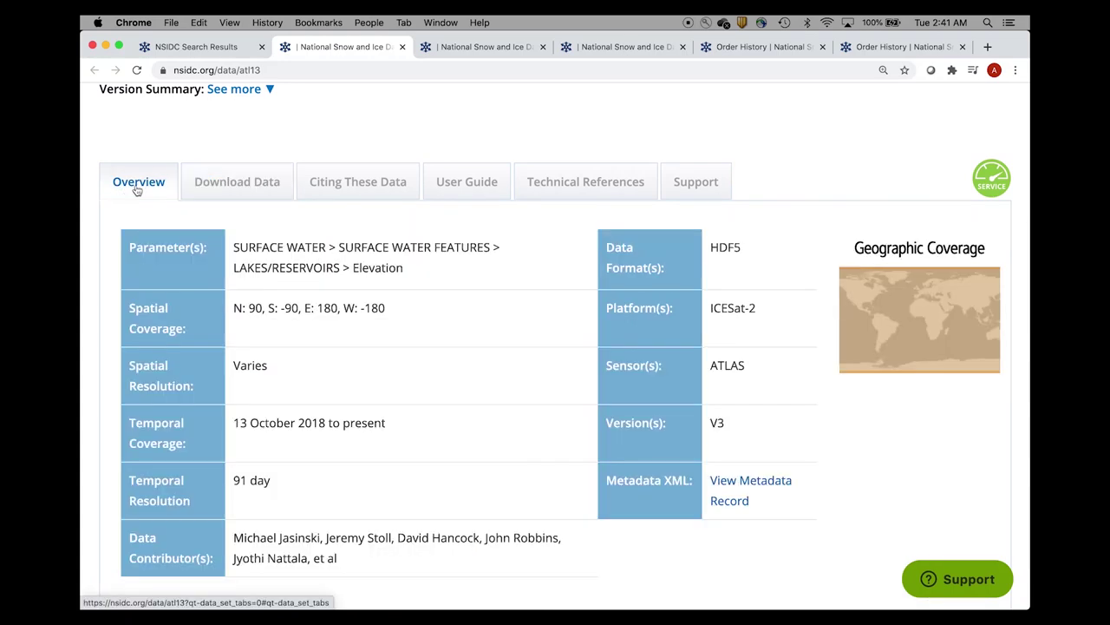
click(215, 190)
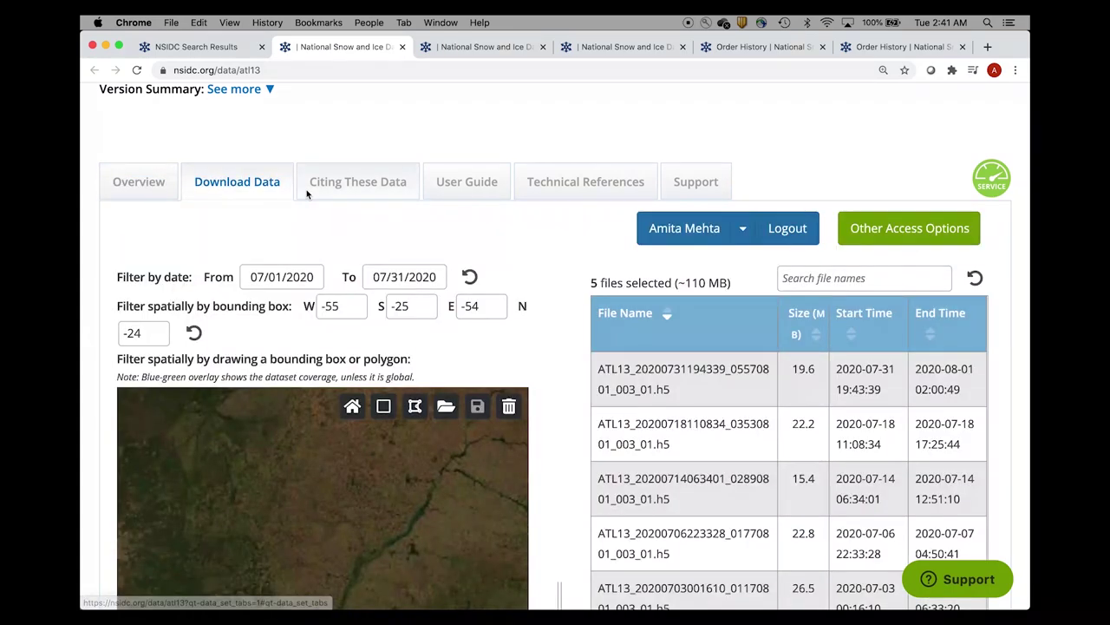
click(370, 184)
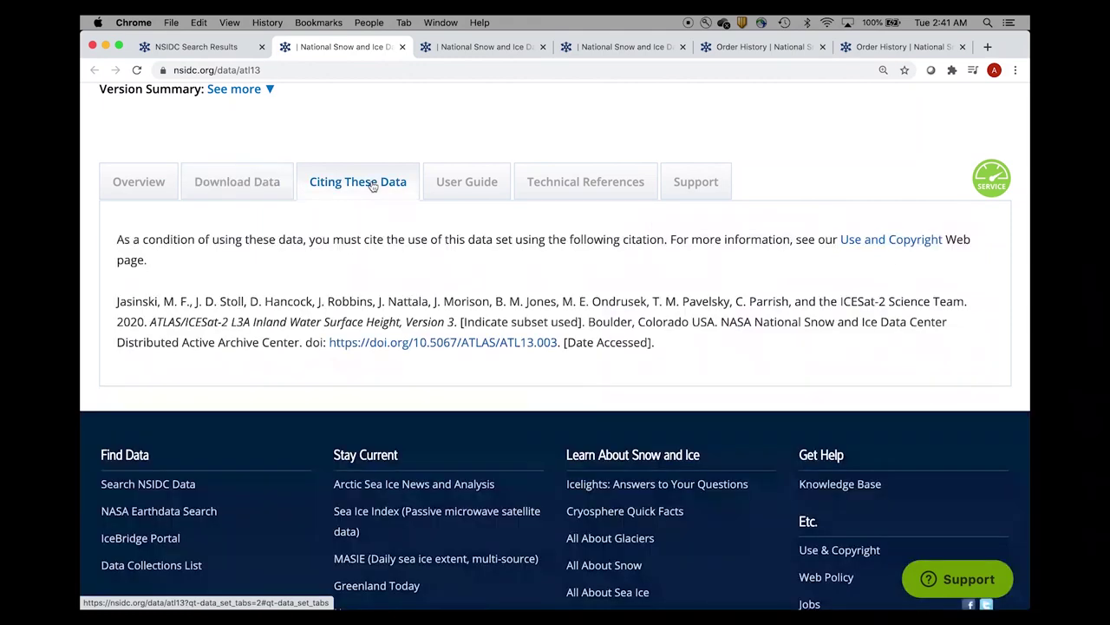
click(459, 189)
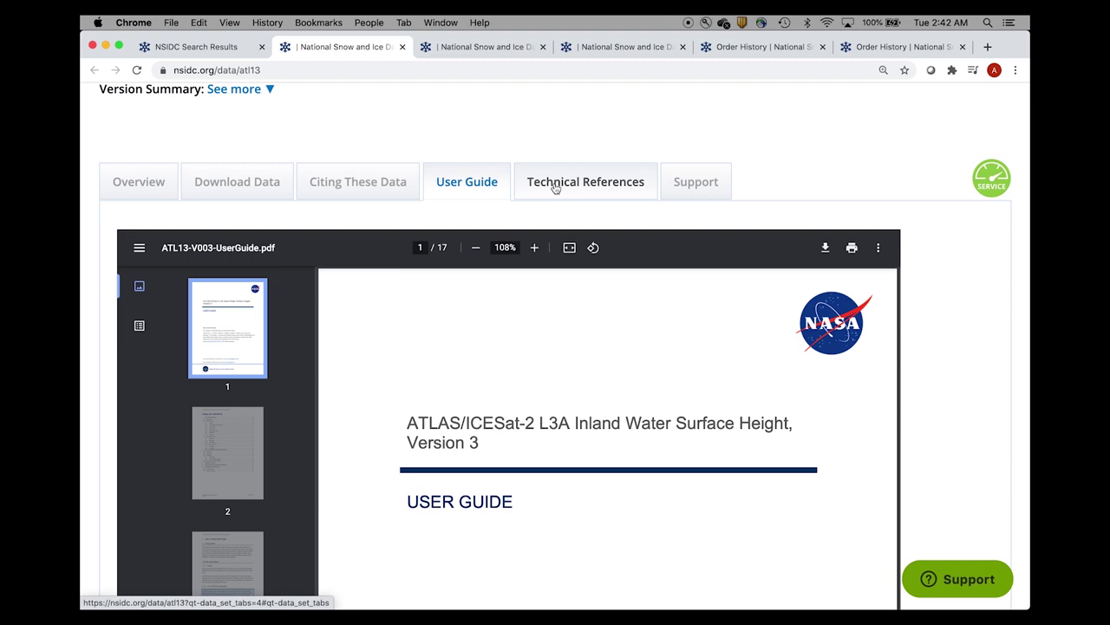
click(556, 189)
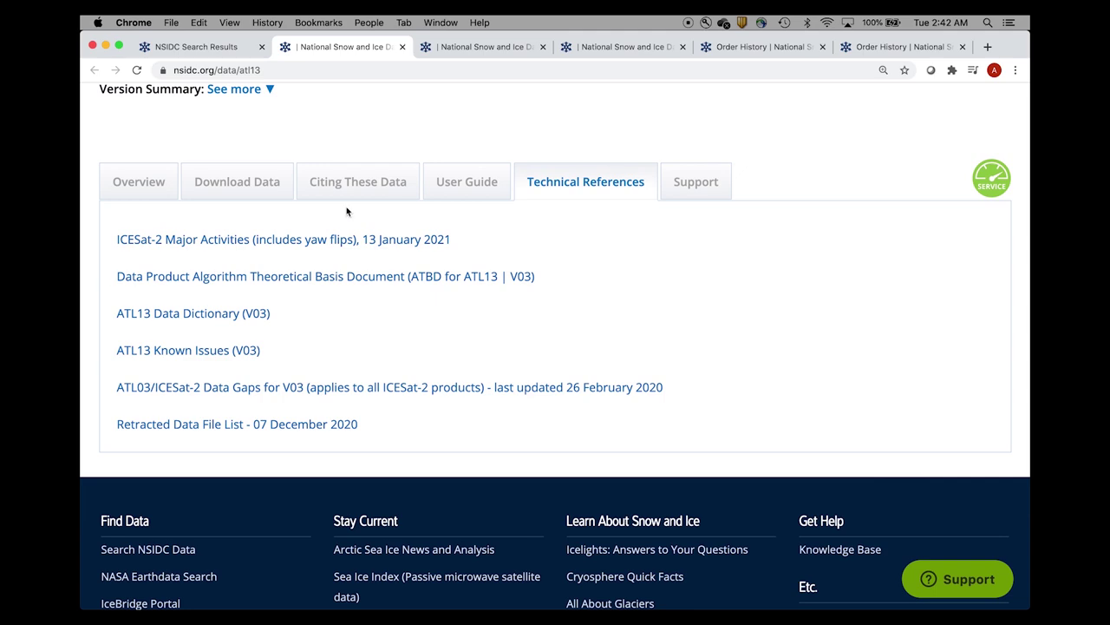
click(265, 187)
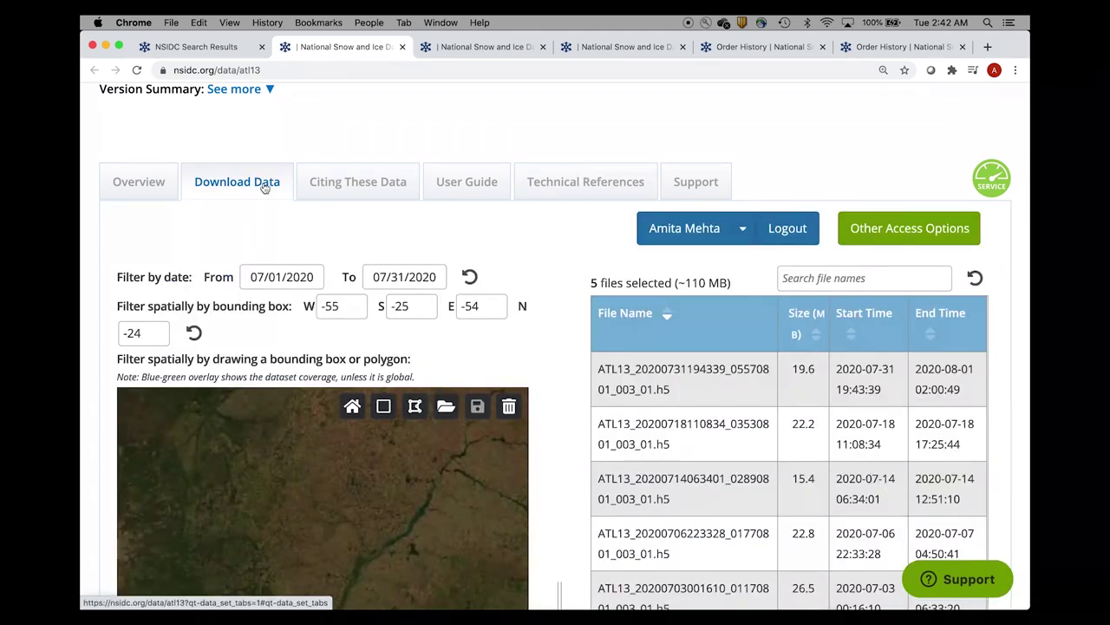
scroll(149, 282, down, 3)
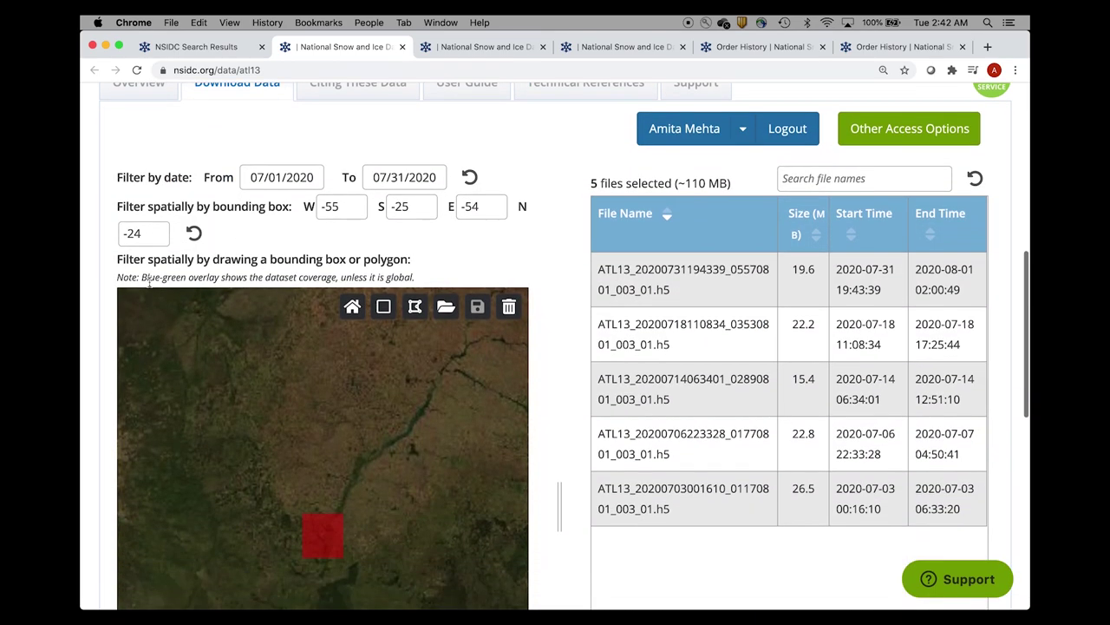
scroll(149, 281, down, 2)
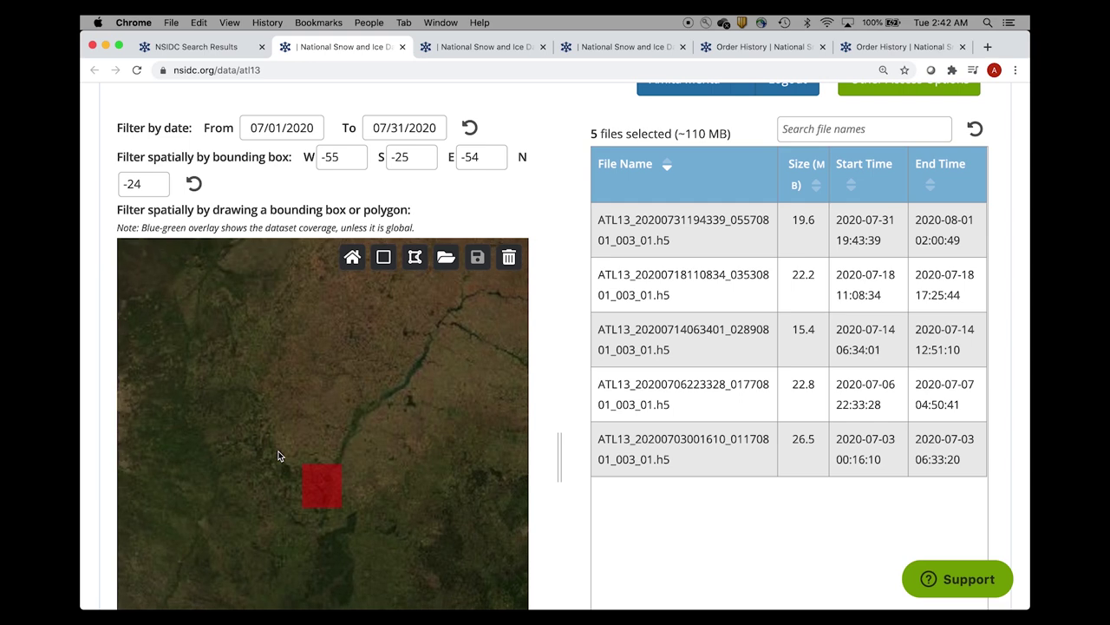
scroll(278, 456, down, 5)
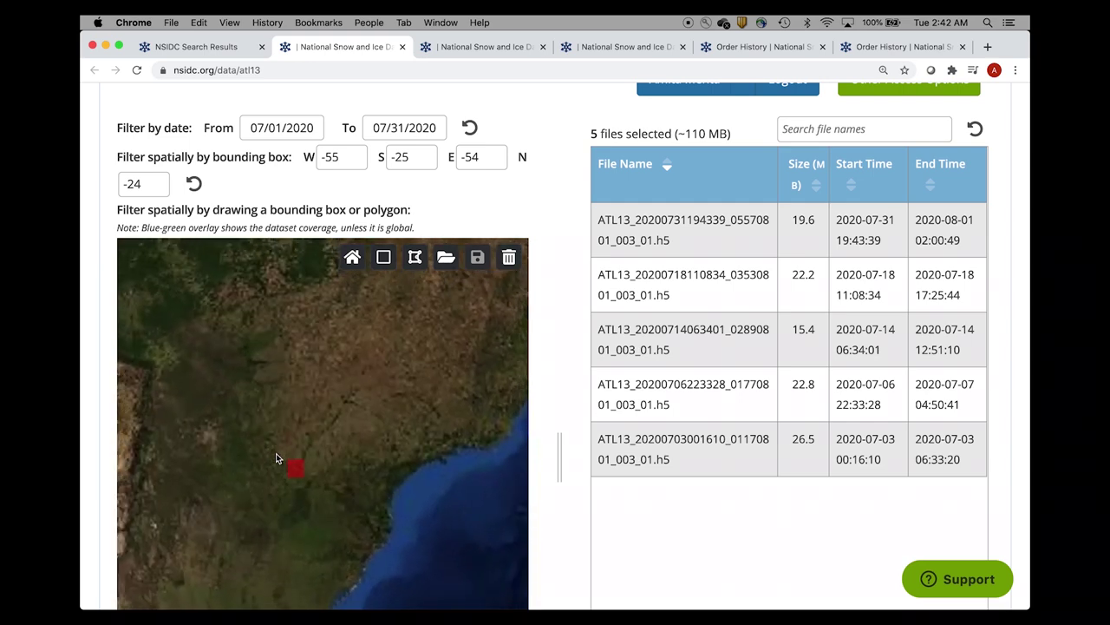
scroll(276, 453, down, 5)
drag(329, 493, 310, 452)
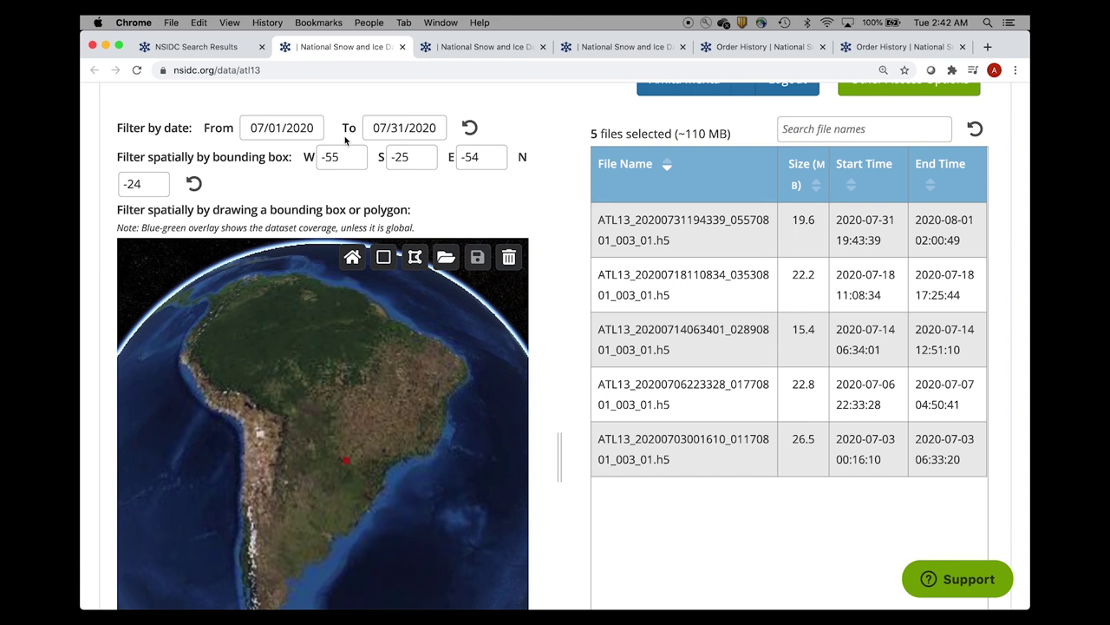
scroll(345, 466, up, 3)
drag(345, 467, 376, 425)
scroll(374, 424, up, 2)
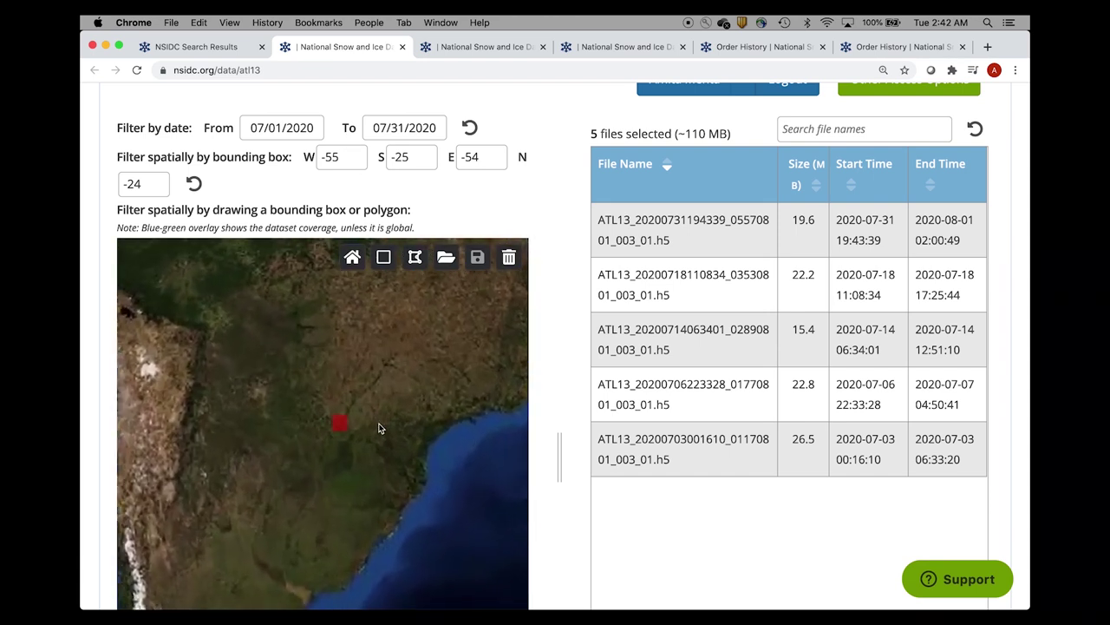
scroll(351, 416, up, 1)
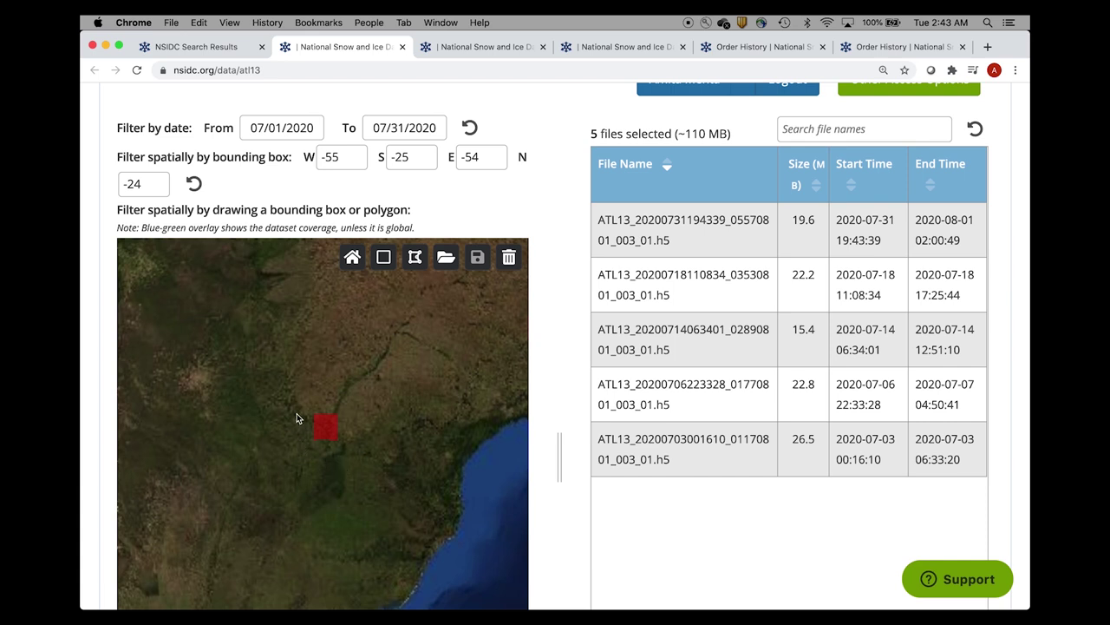
scroll(319, 427, up, 2)
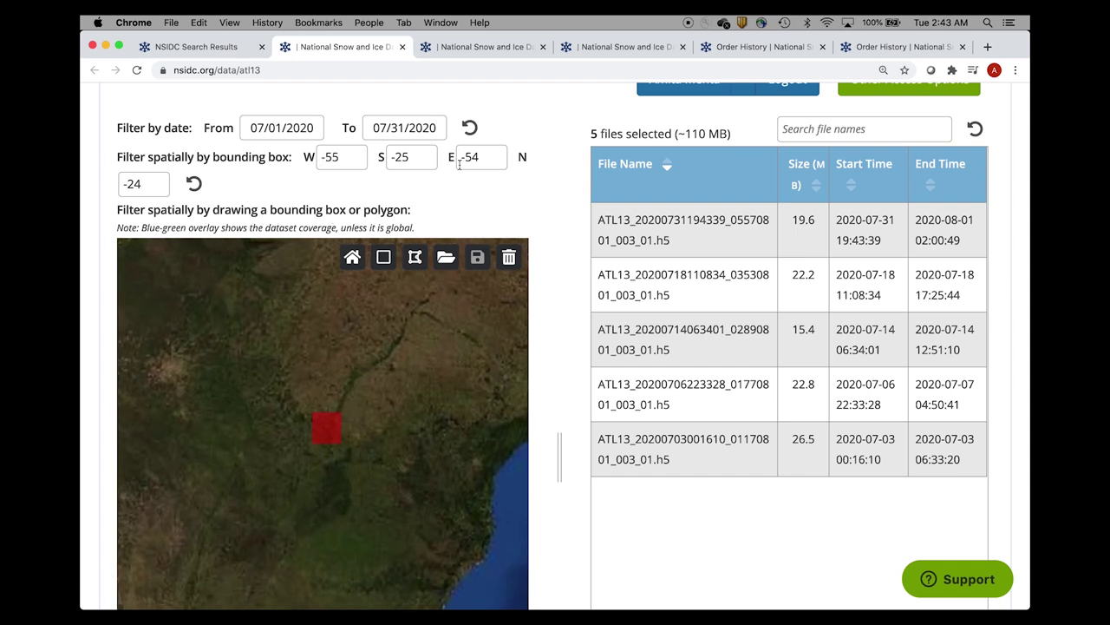
Switch the spatial search area between the rectangle and polygon drawing tools.
click(386, 256)
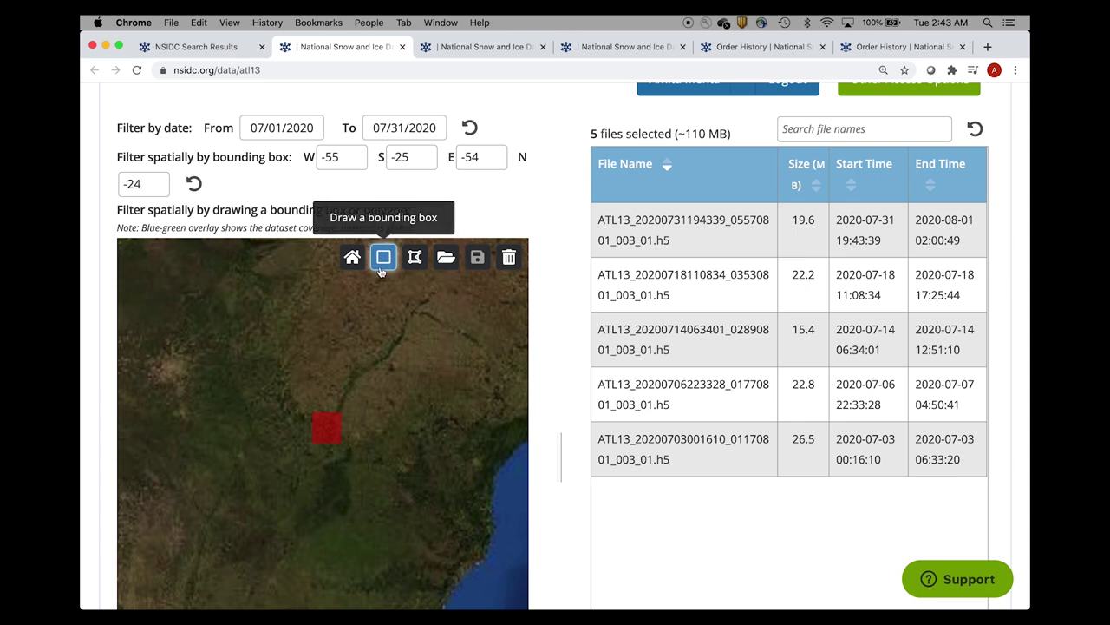
click(416, 257)
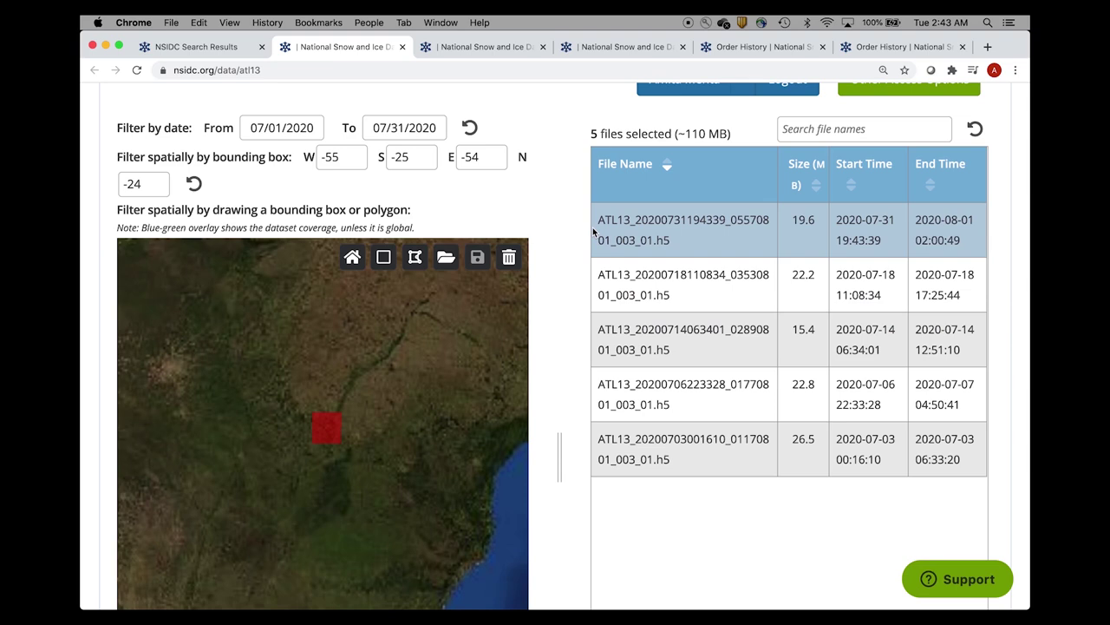
scroll(601, 230, up, 2)
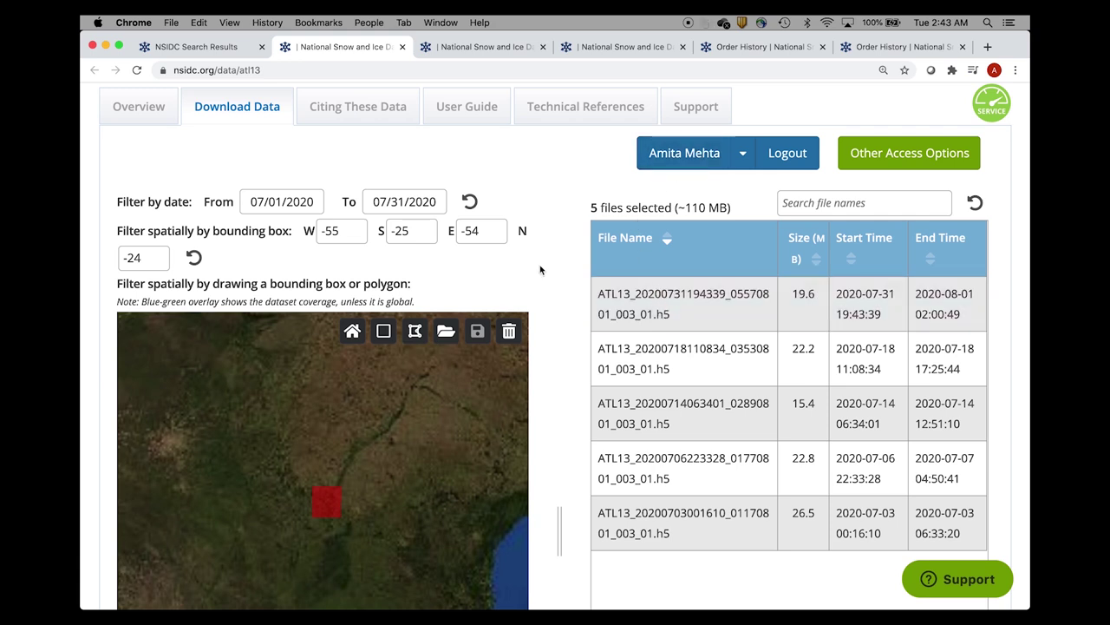
Review the five selected ATL13 files and the Order Files area, then check the order-complete email.
scroll(553, 248, down, 1)
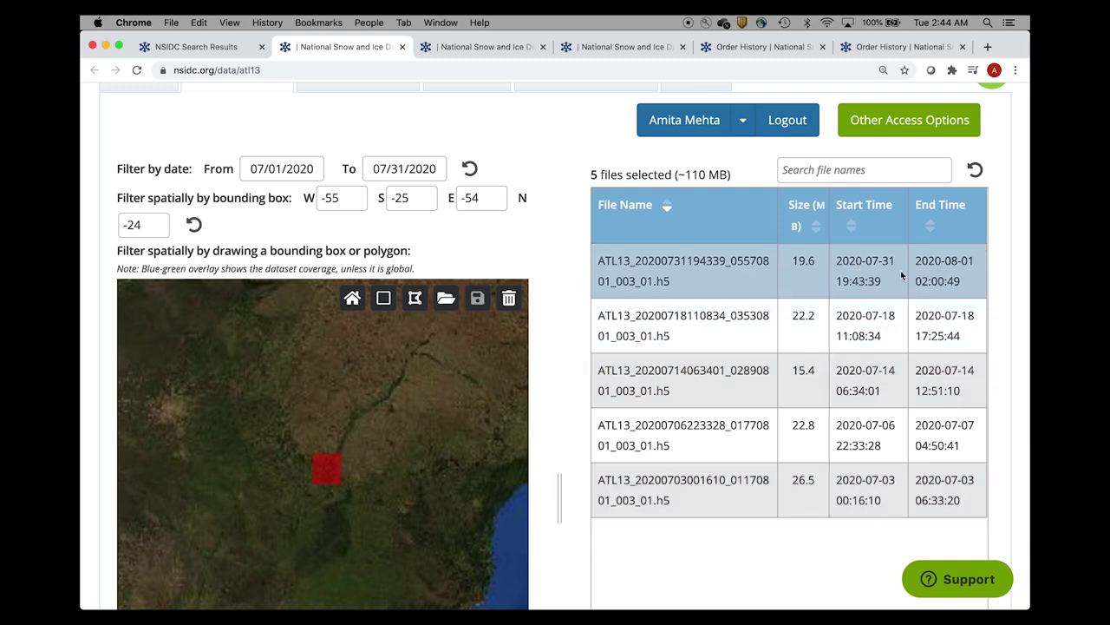
scroll(807, 499, down, 5)
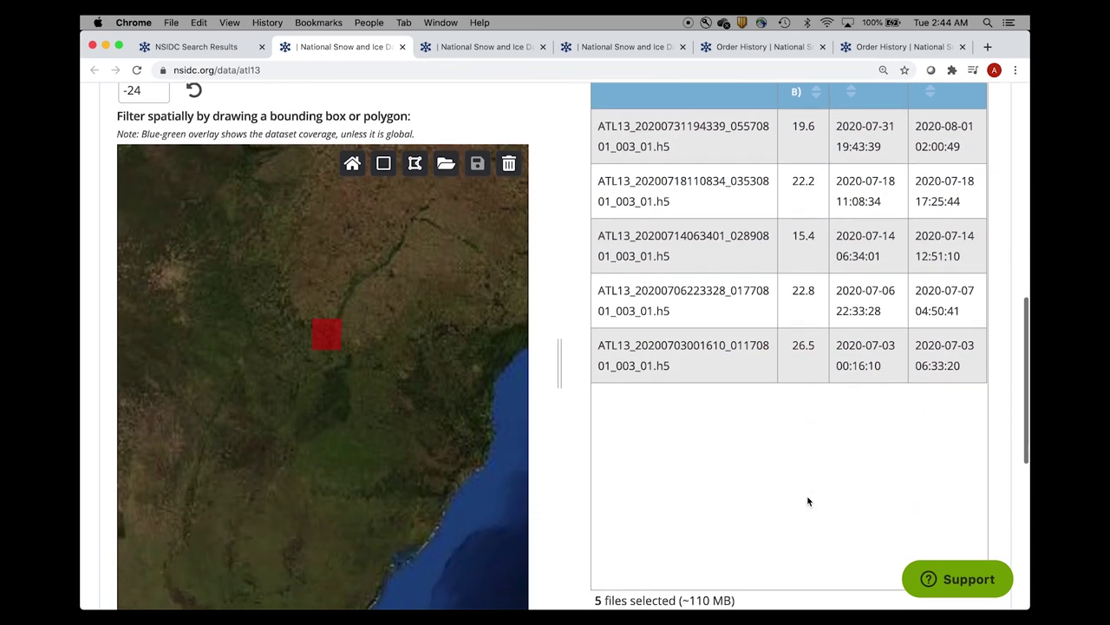
scroll(807, 501, down, 2)
scroll(807, 500, down, 2)
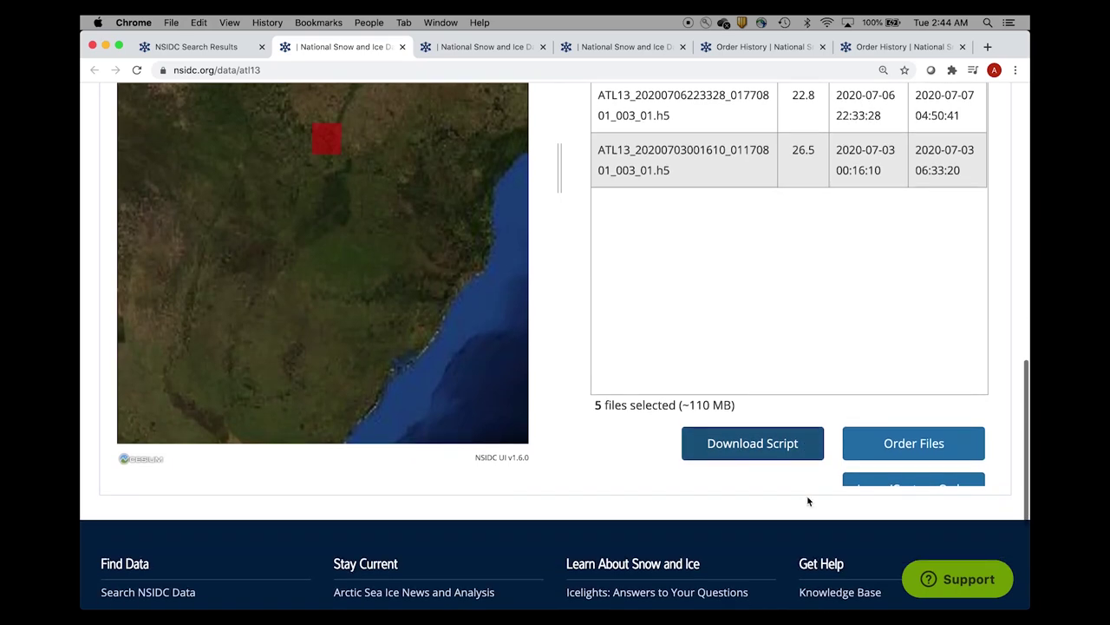
scroll(697, 300, up, 9)
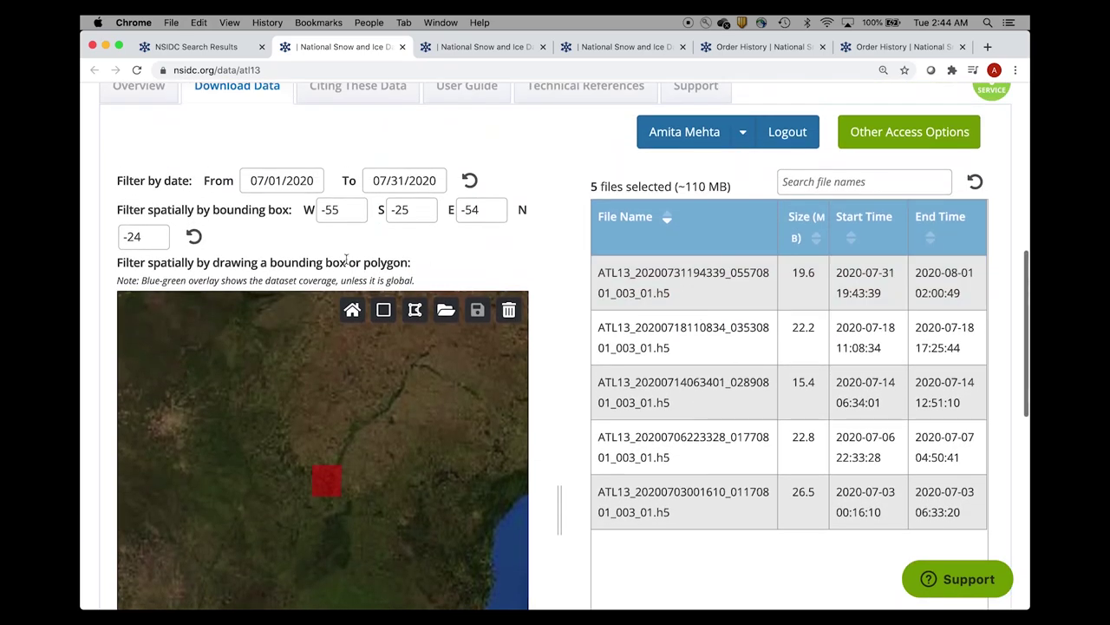
scroll(695, 458, down, 8)
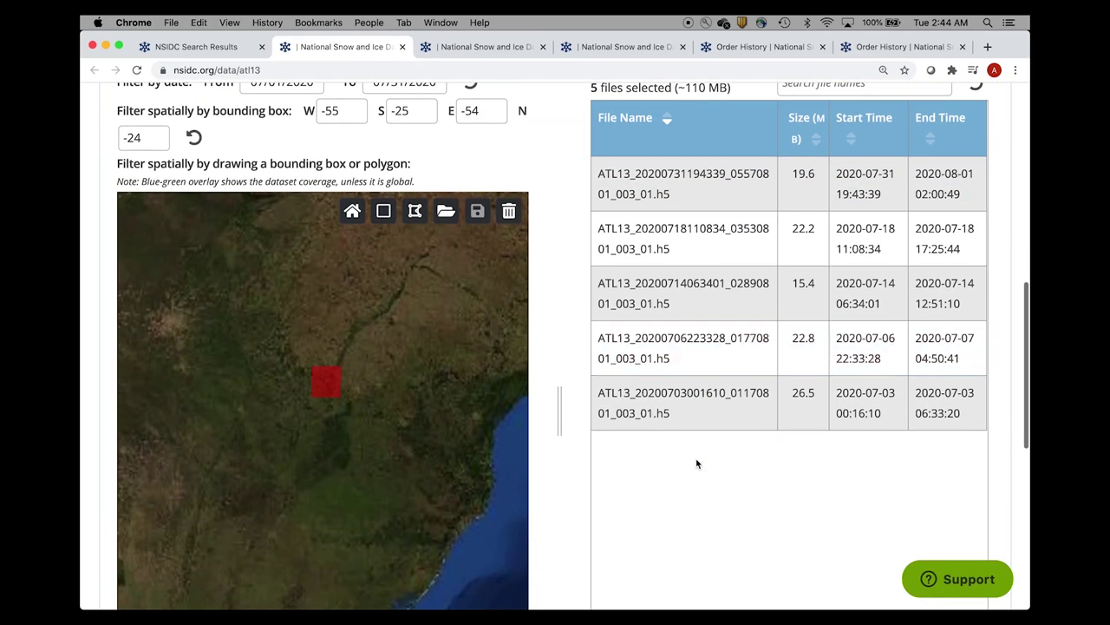
scroll(696, 464, down, 1)
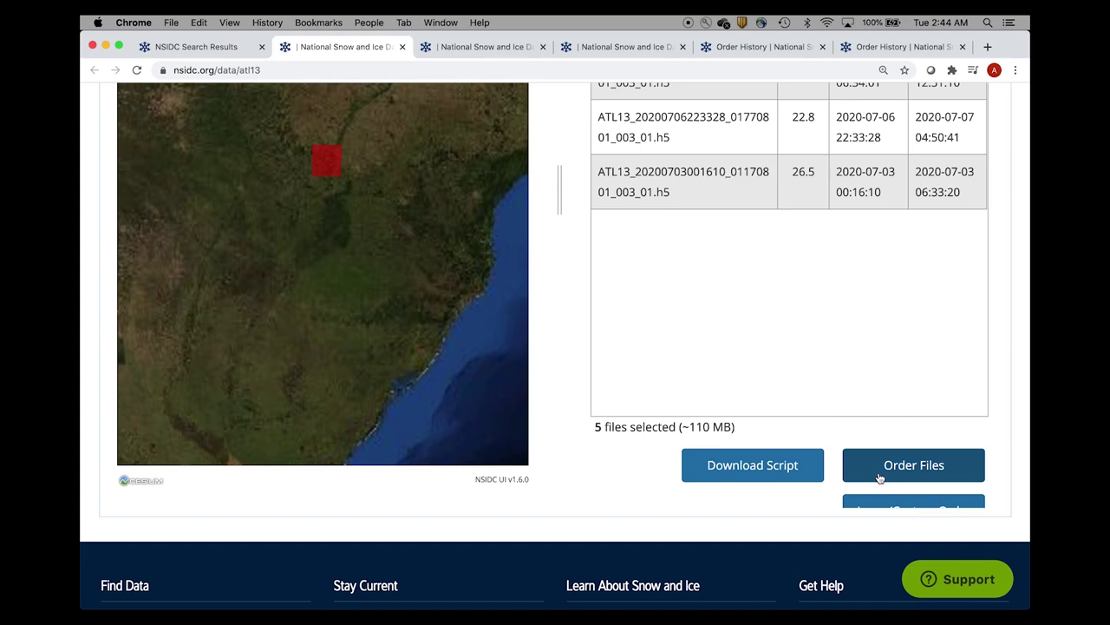
click(338, 589)
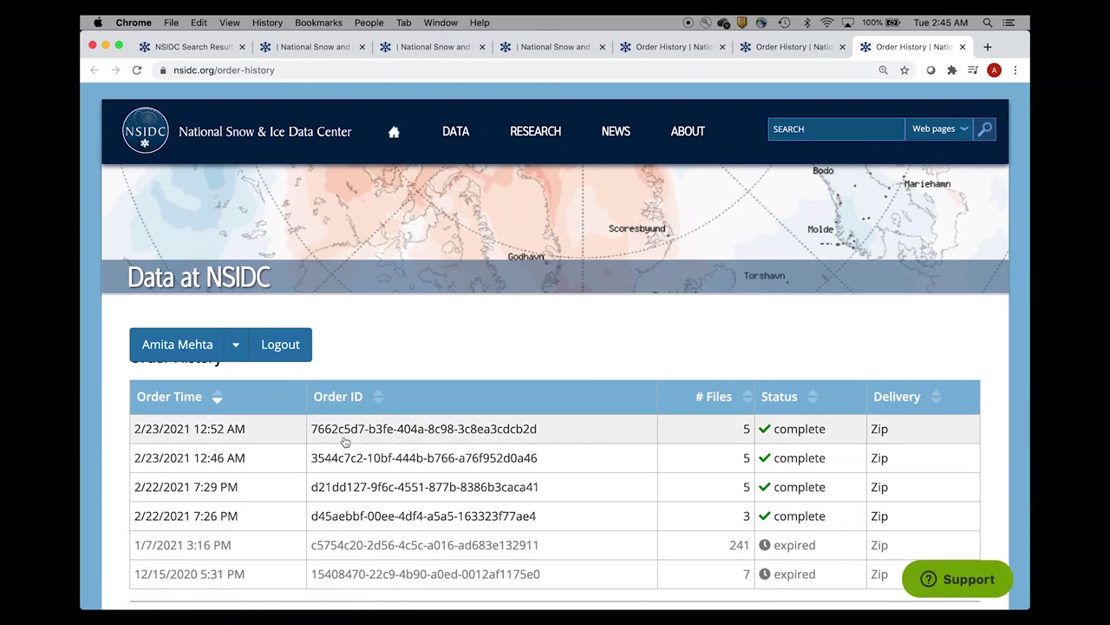
Open the newest completed ATL13 order and view its Zip link, file list and file links.
click(397, 435)
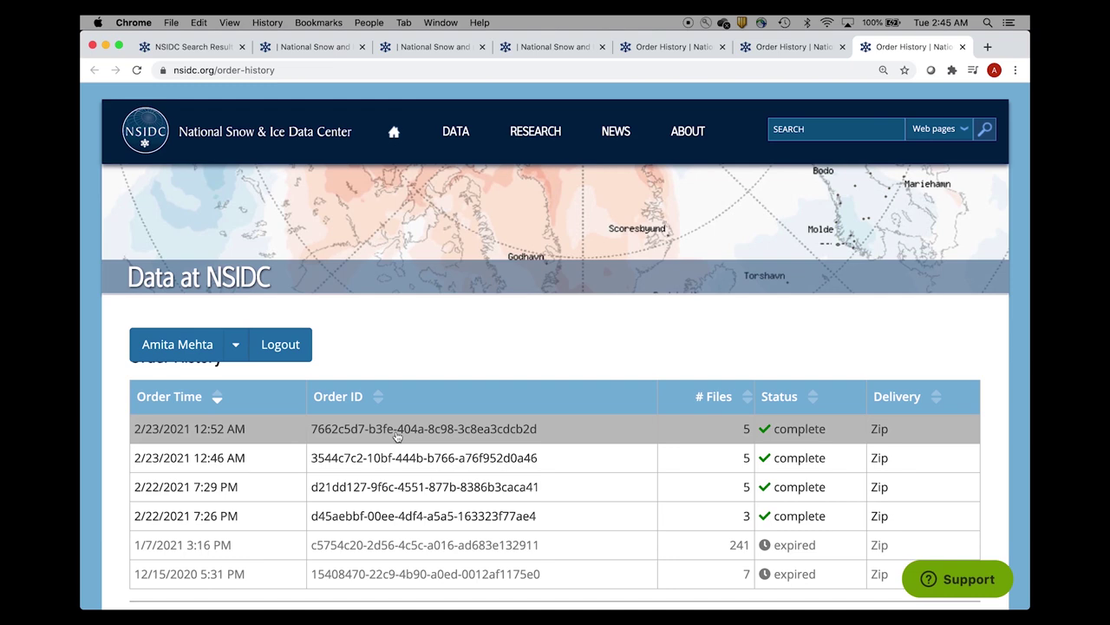
scroll(397, 436, down, 5)
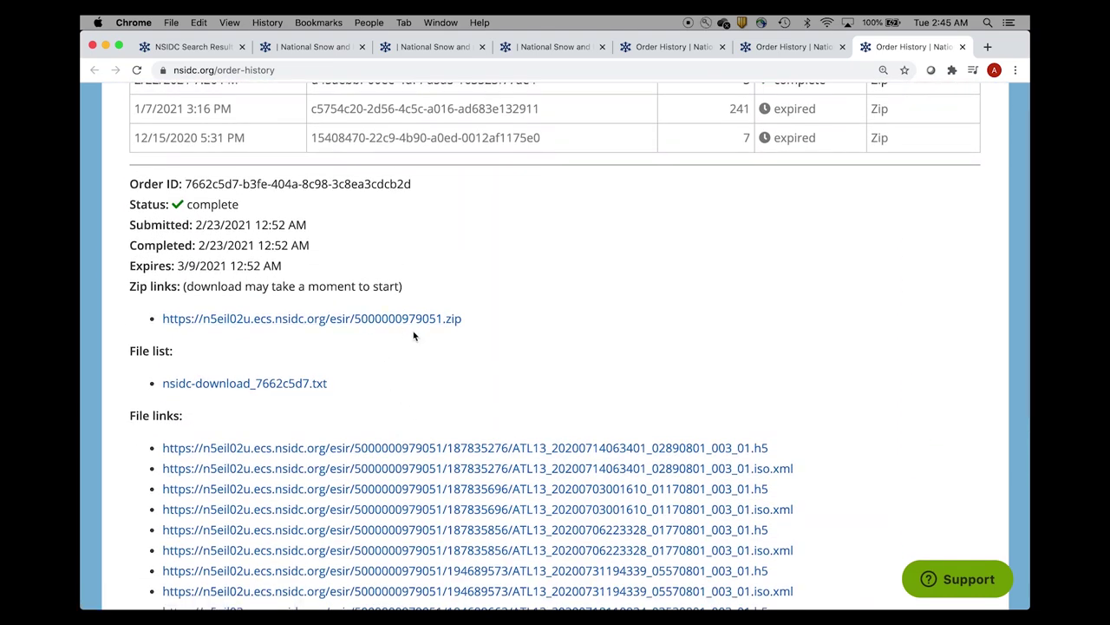
scroll(743, 403, down, 2)
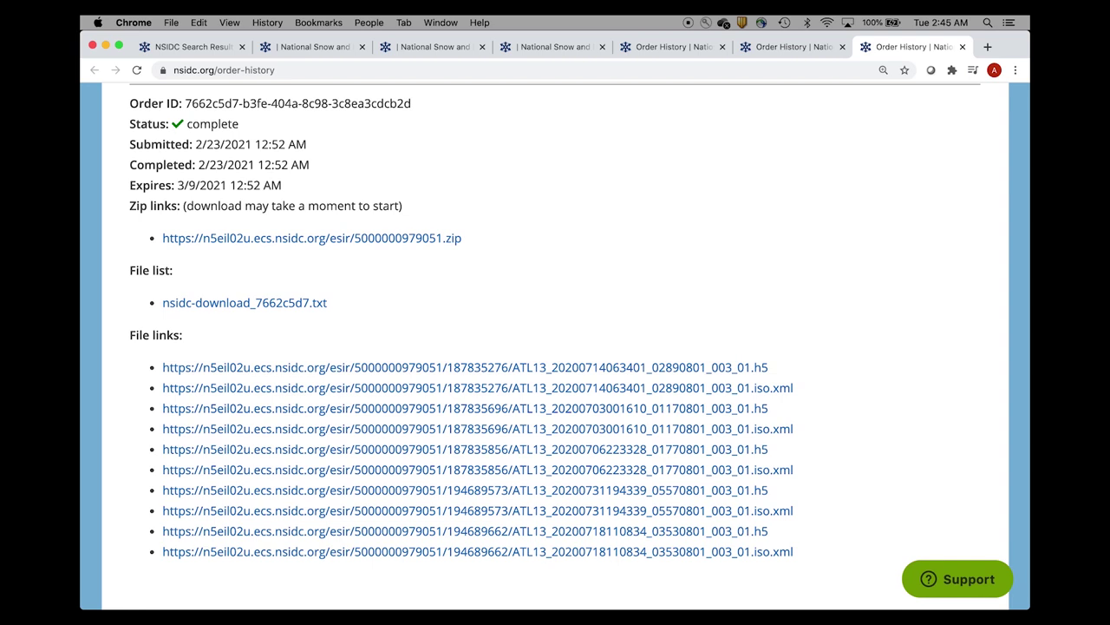
mouse_move(818, 603)
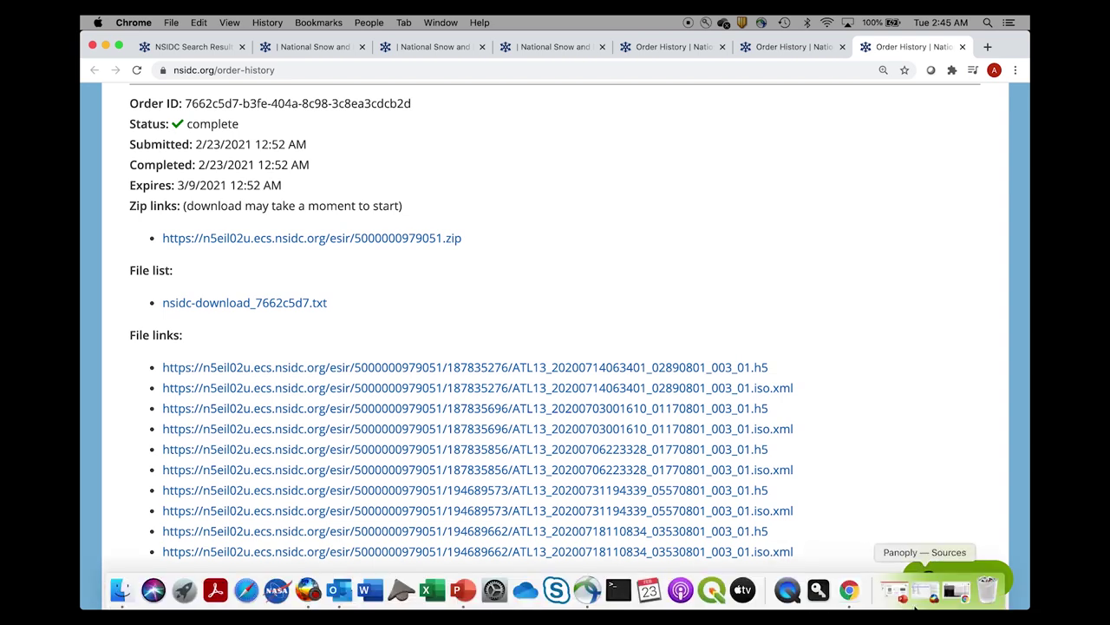
click(923, 595)
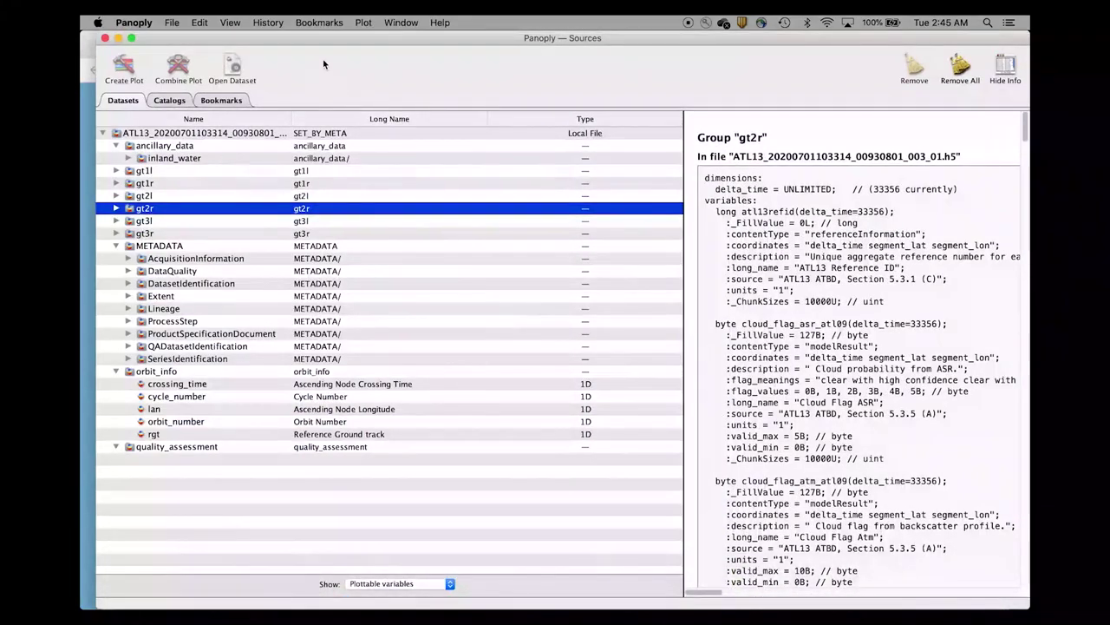
drag(293, 42, 275, 40)
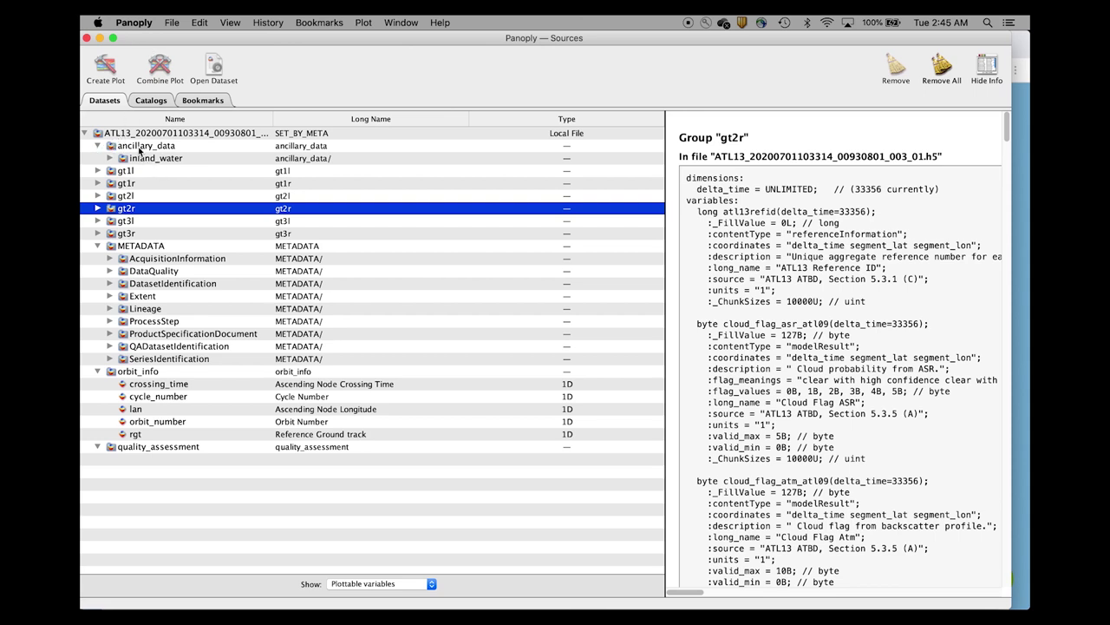
click(171, 22)
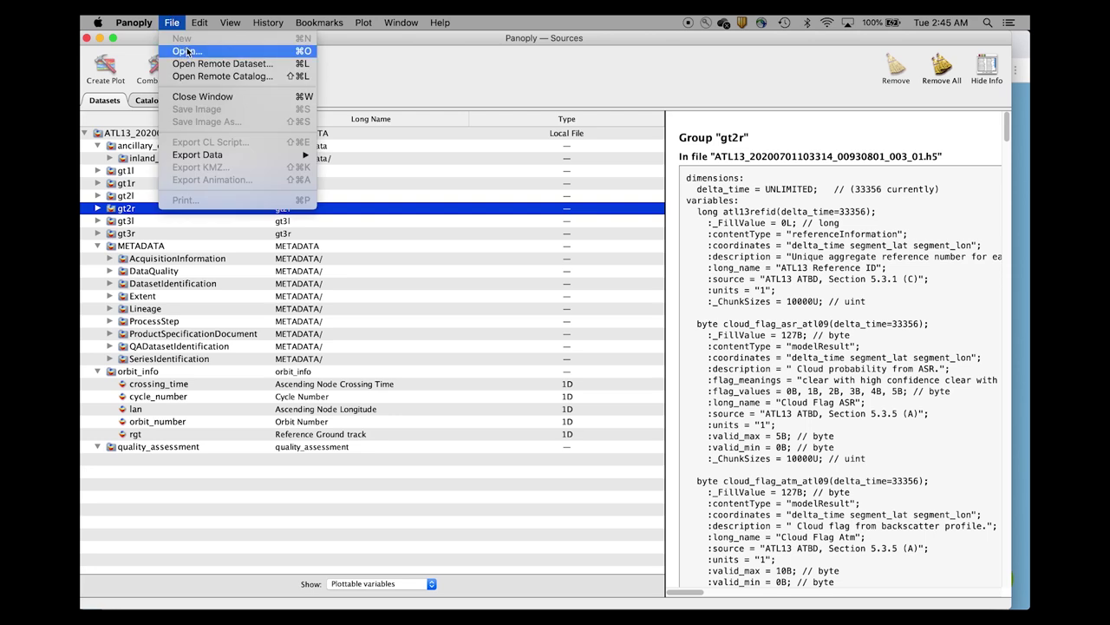
click(432, 59)
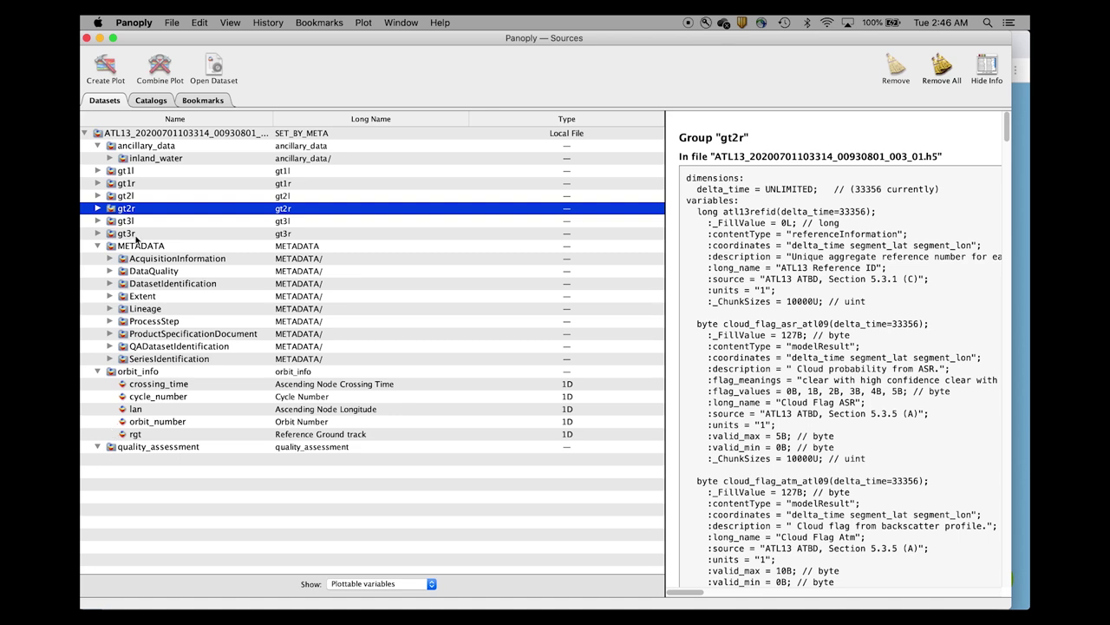
Expand gt2r, locate ht_water_surf among its variables and open a new plot of it.
click(97, 208)
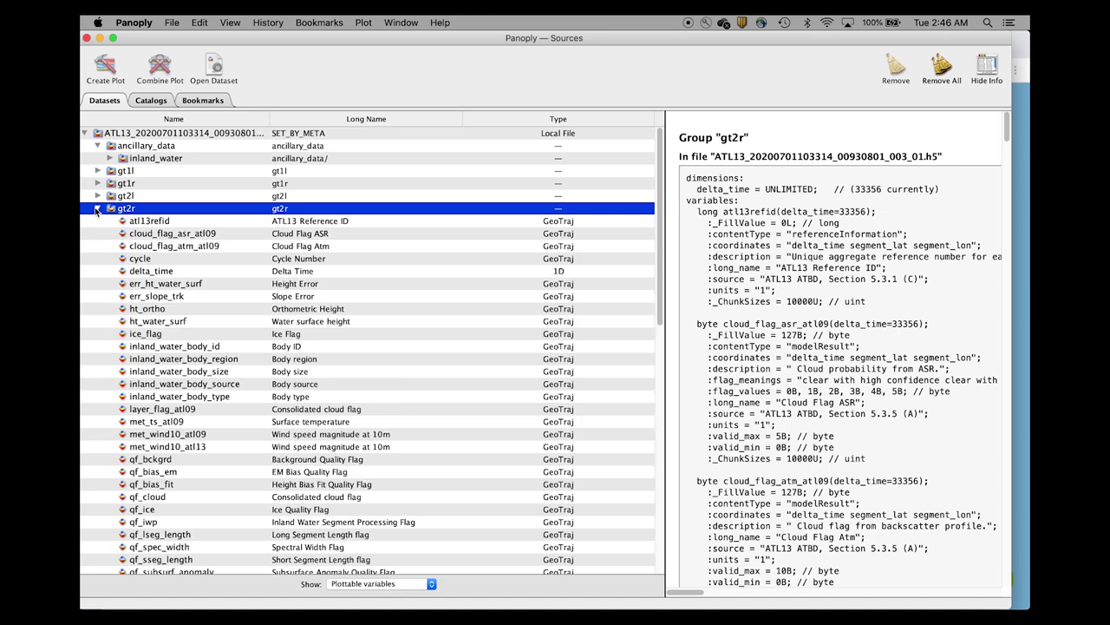
scroll(204, 297, down, 3)
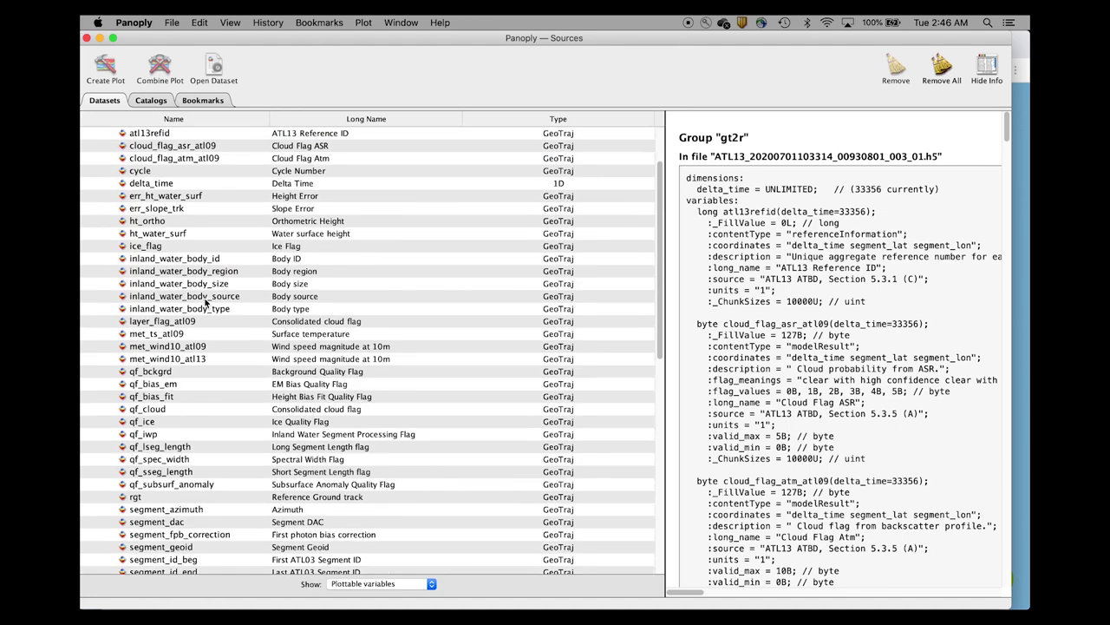
scroll(204, 297, down, 3)
scroll(203, 297, up, 5)
scroll(204, 297, down, 5)
scroll(205, 302, down, 6)
scroll(206, 302, up, 5)
scroll(205, 300, up, 5)
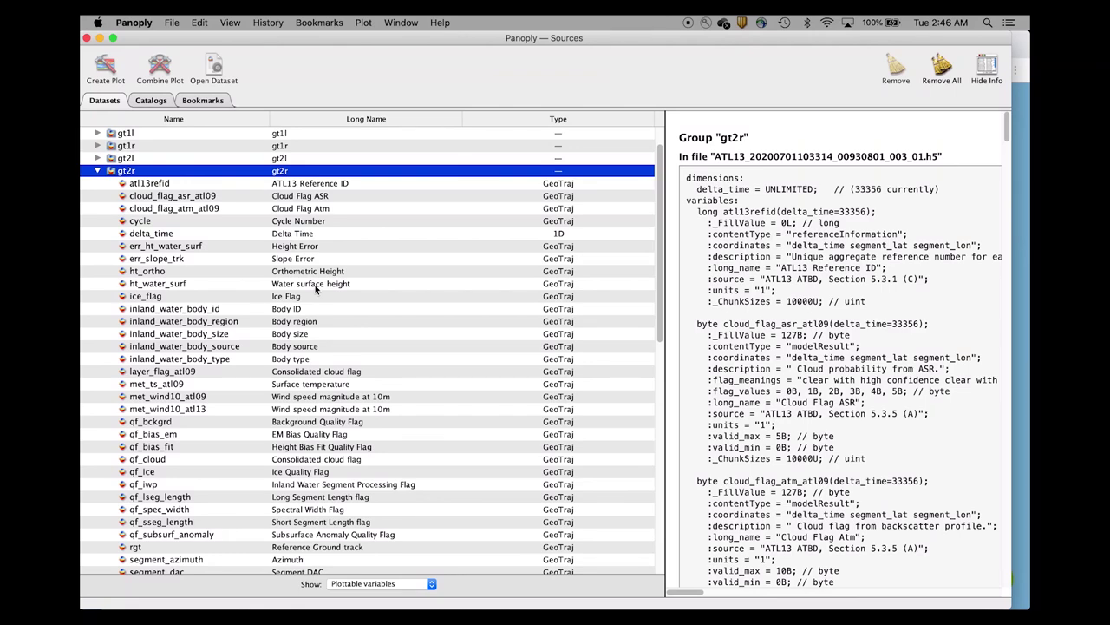
scroll(315, 284, down, 8)
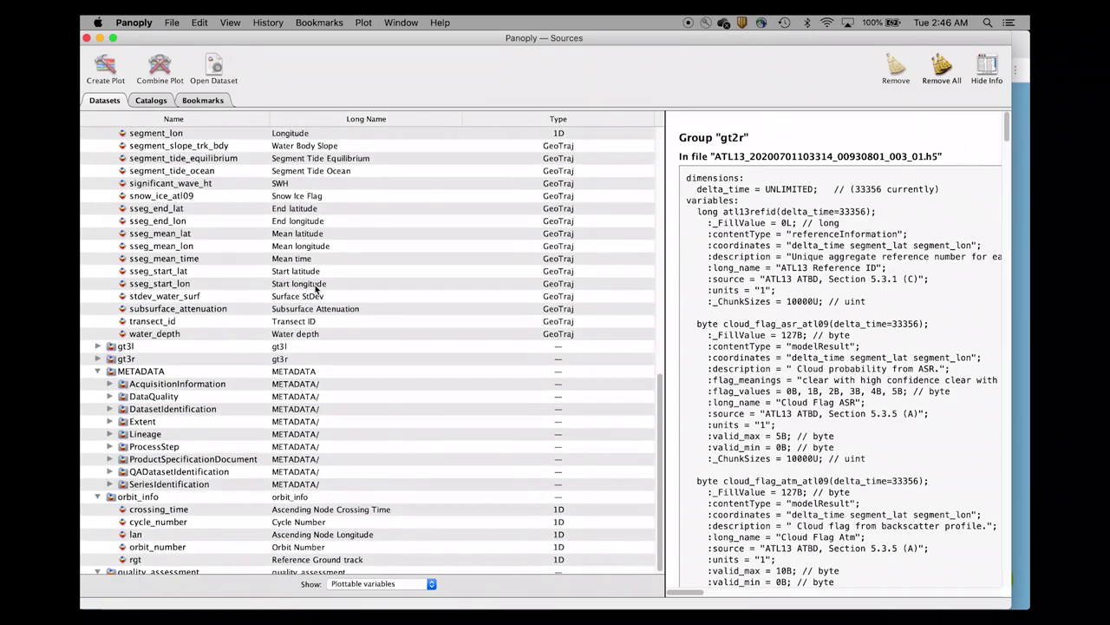
scroll(315, 298, up, 10)
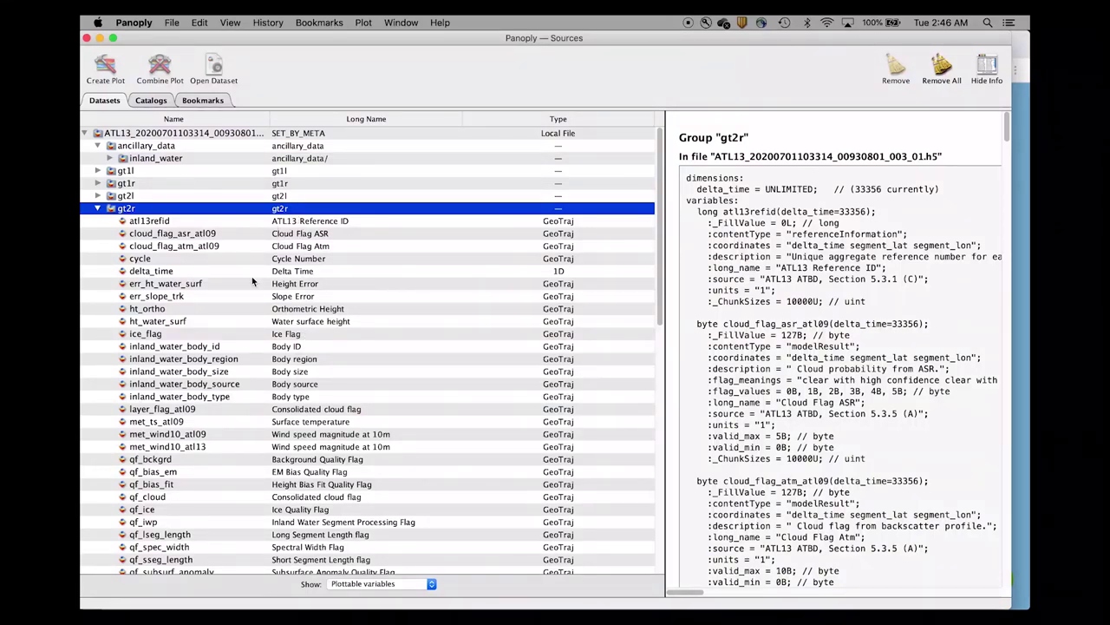
click(314, 322)
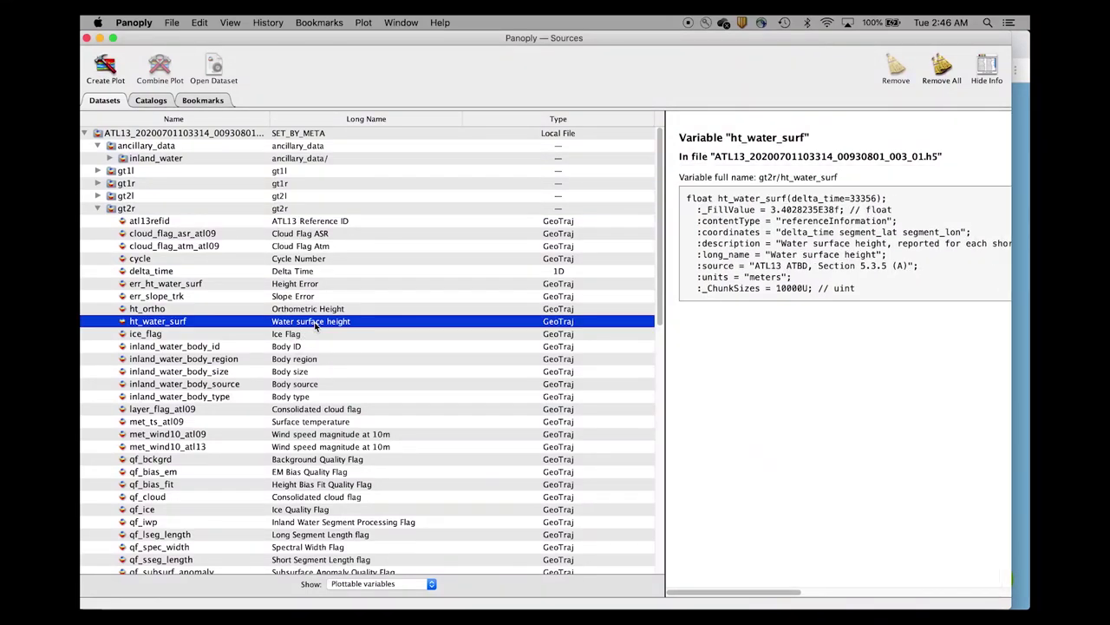
double_click(314, 323)
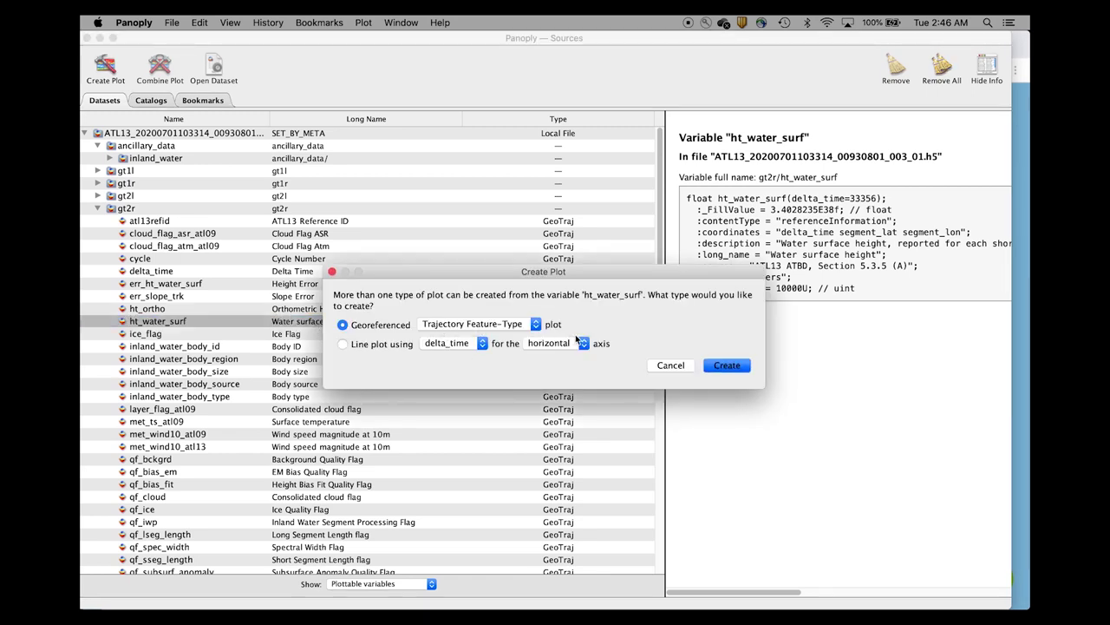
Create the georeferenced ht_water_surf trajectory map and check its -63.2 to 4900 m colour bar.
click(725, 366)
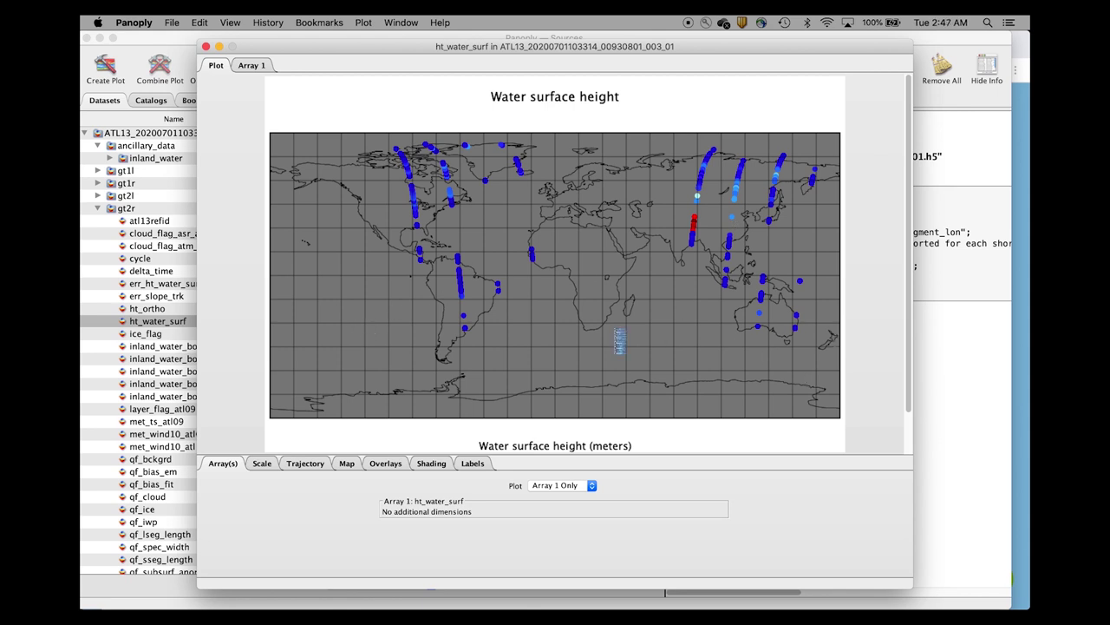
scroll(619, 340, down, 1)
scroll(619, 340, down, 2)
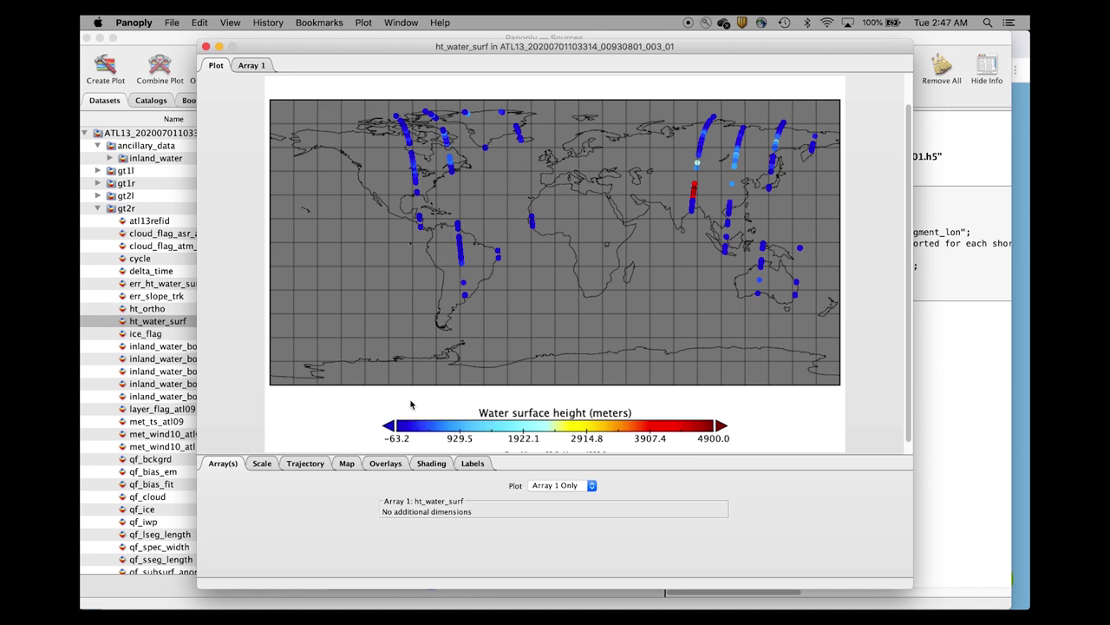
scroll(415, 381, up, 1)
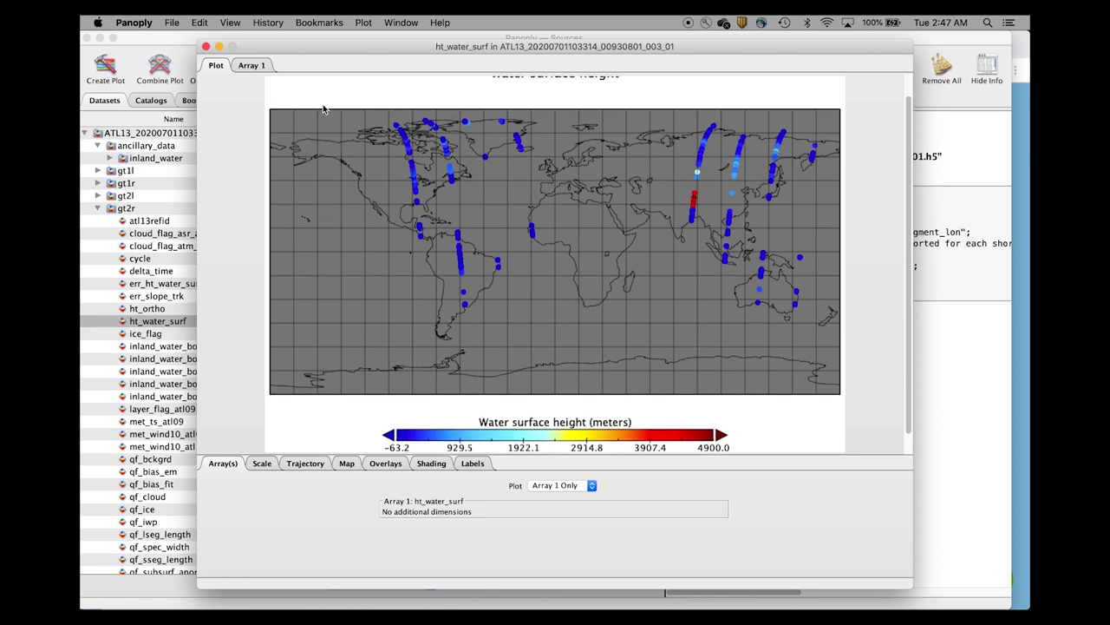
click(253, 66)
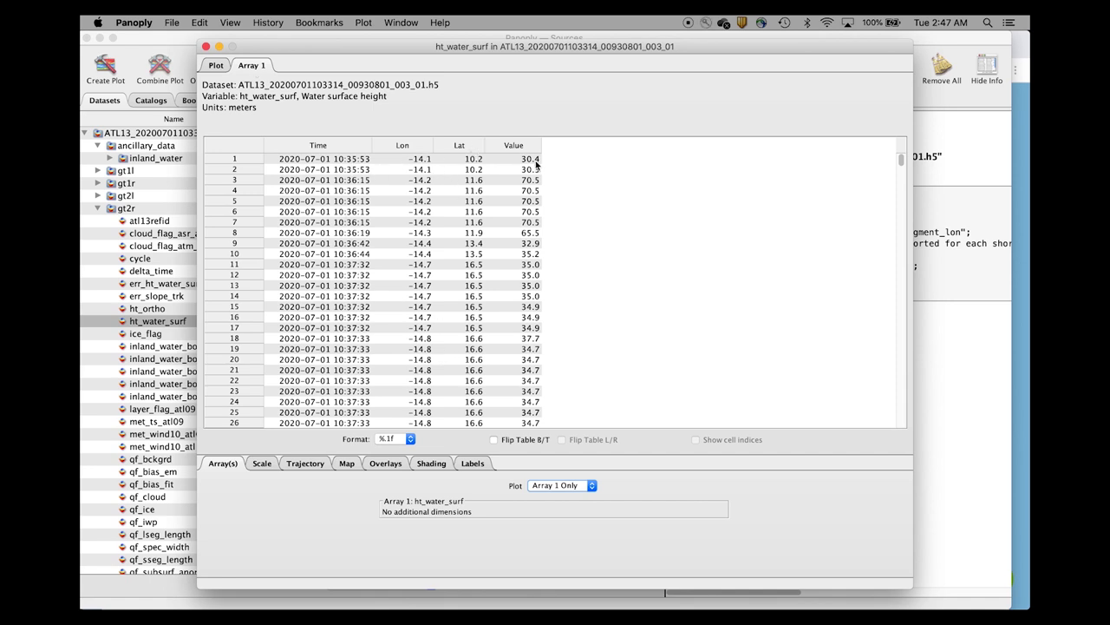
scroll(526, 299, down, 5)
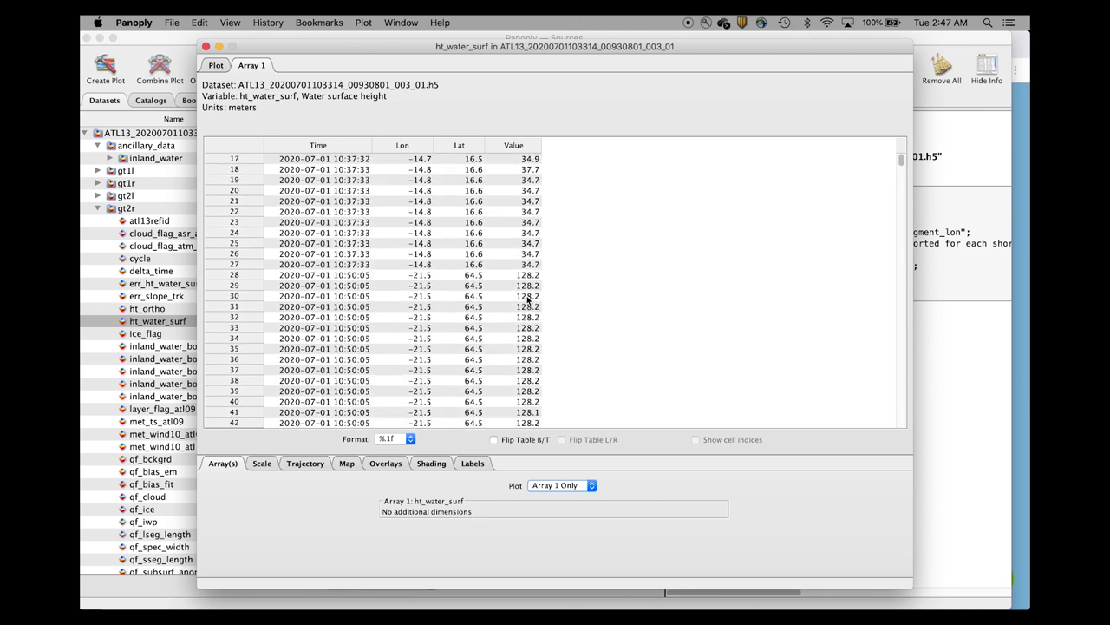
scroll(526, 299, down, 4)
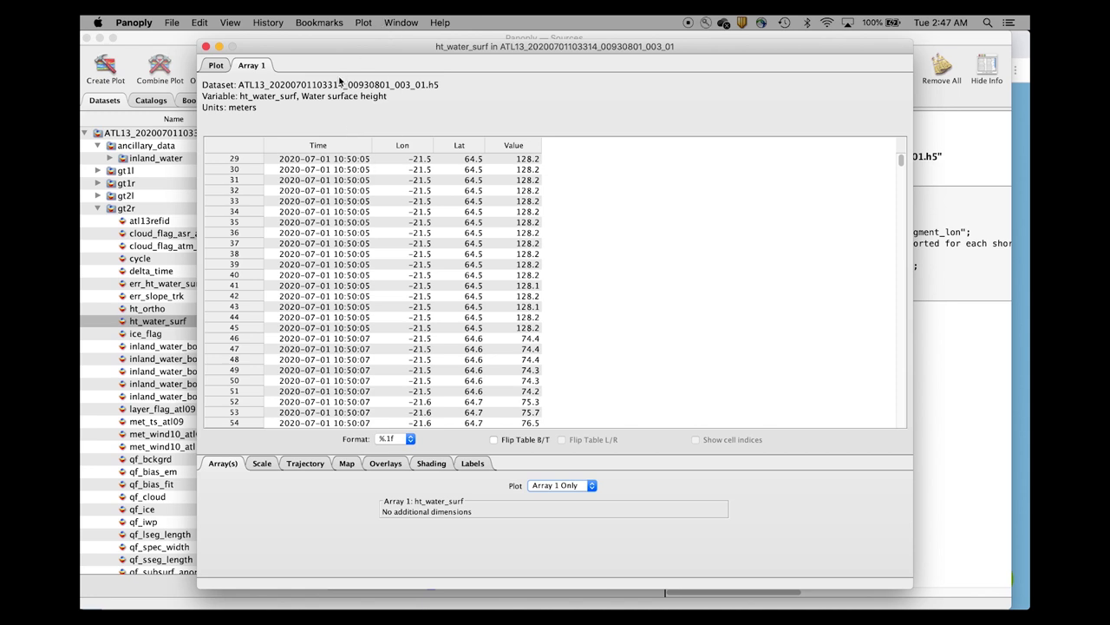
click(217, 66)
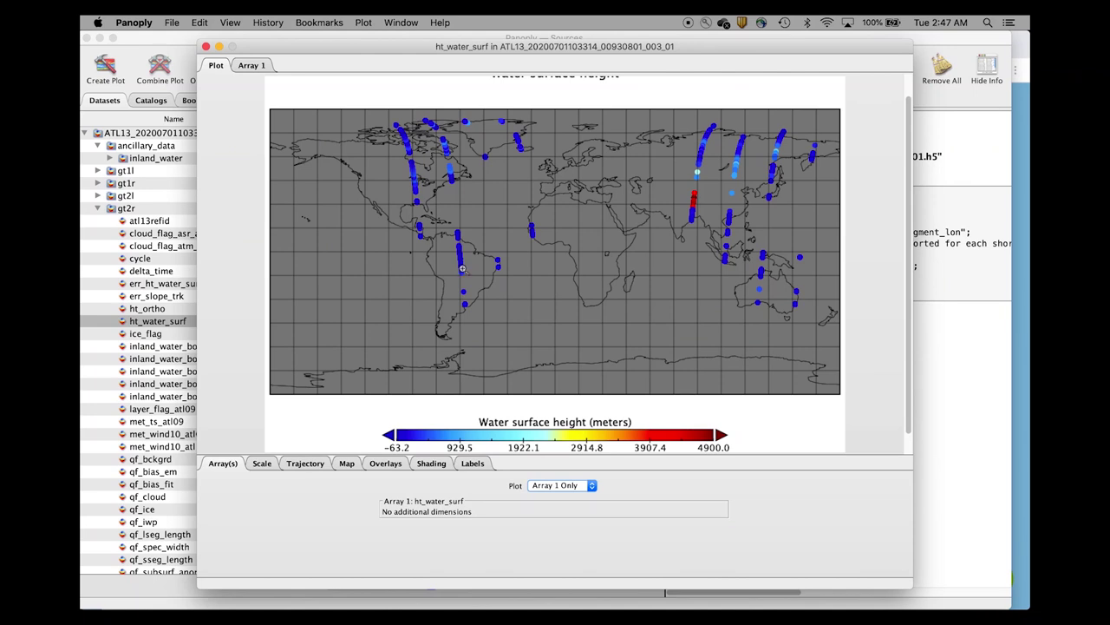
Zoom the water surface height map step by step into the central Brazil track.
click(462, 269)
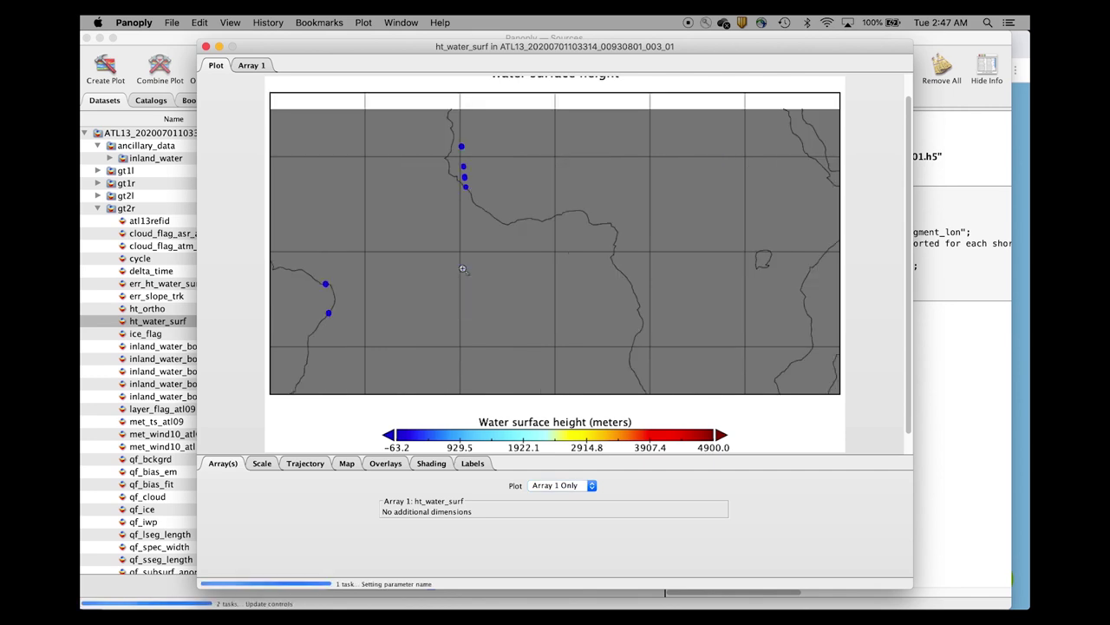
click(557, 266)
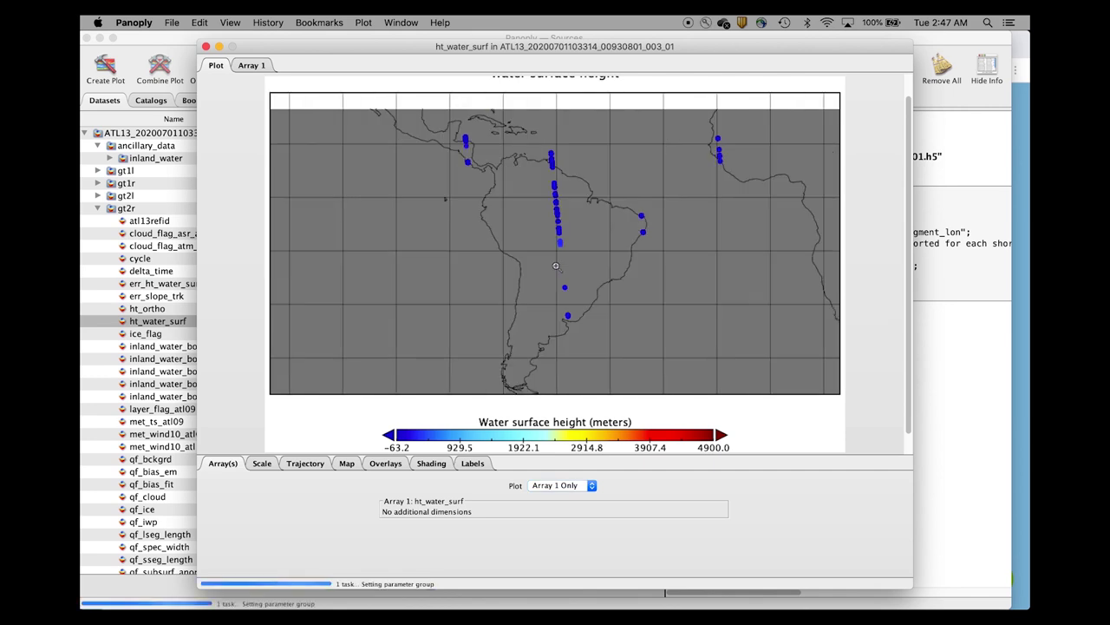
click(565, 258)
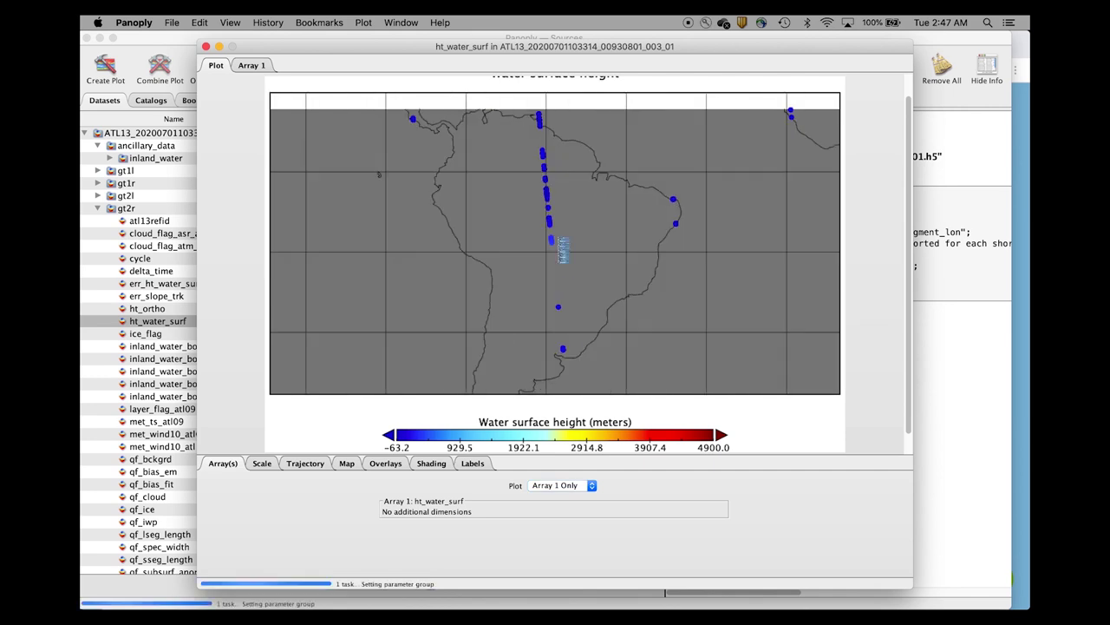
click(565, 249)
click(563, 250)
click(563, 250)
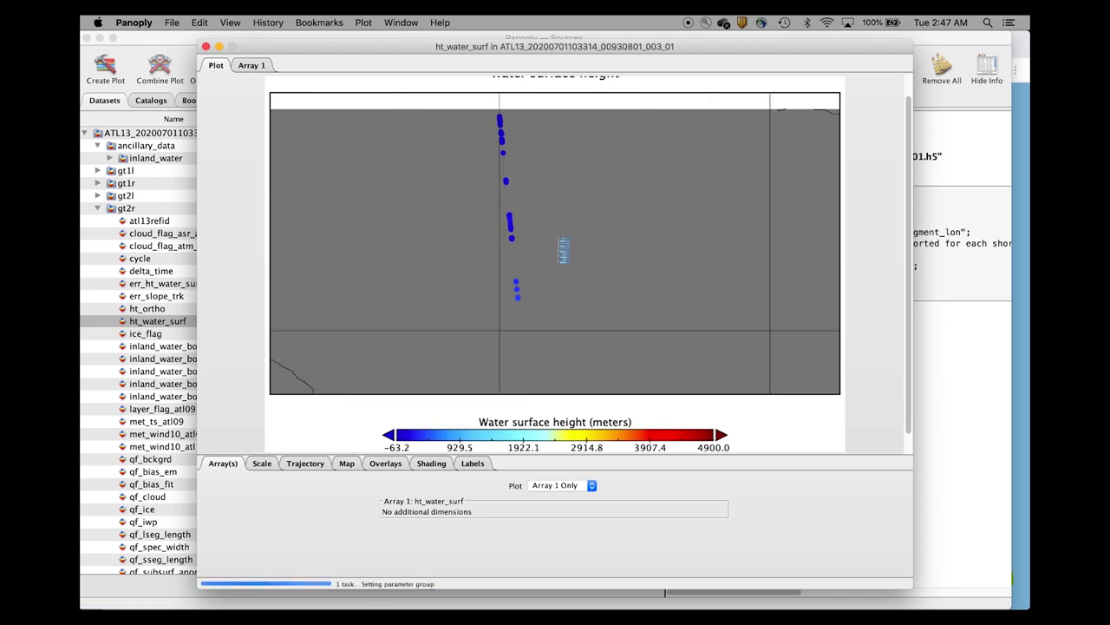
click(519, 287)
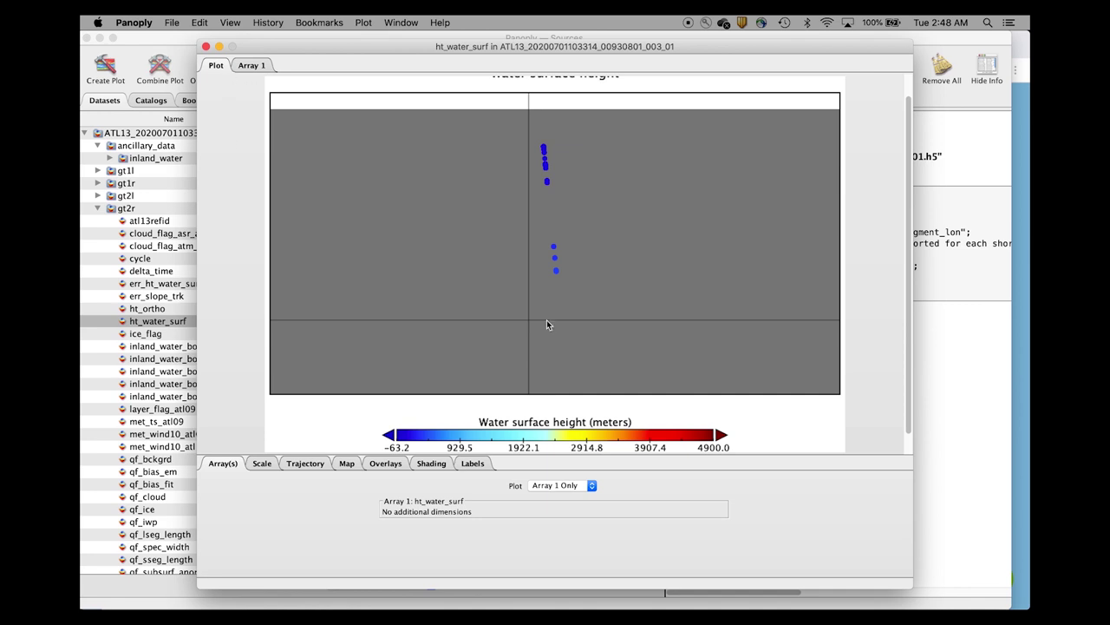
Close the plot window and bring back the Summary presentation.
click(207, 48)
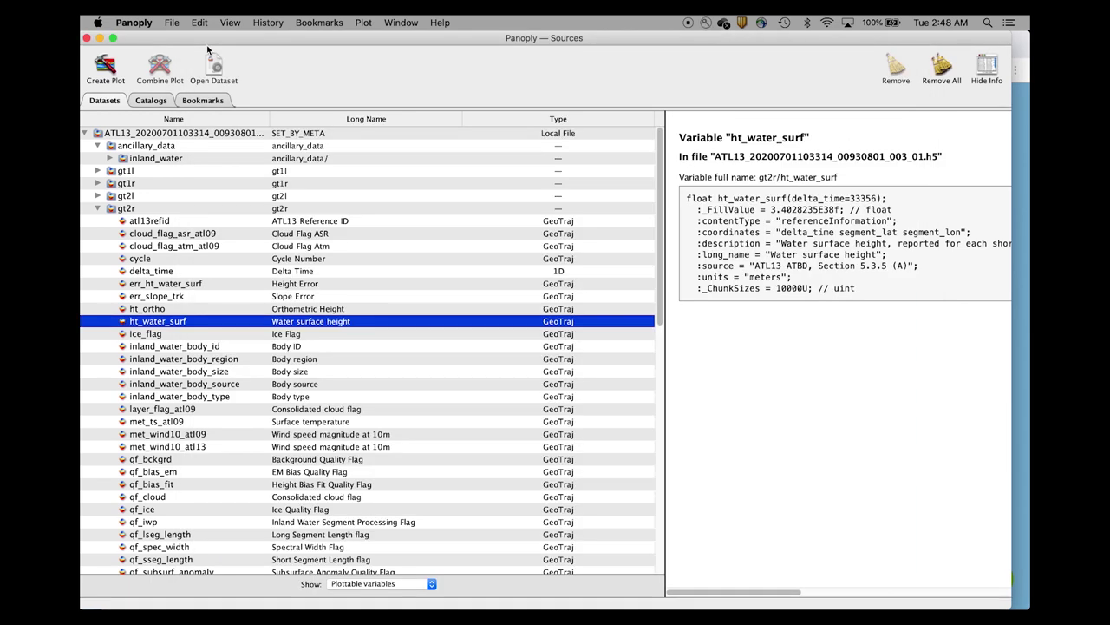
mouse_move(875, 592)
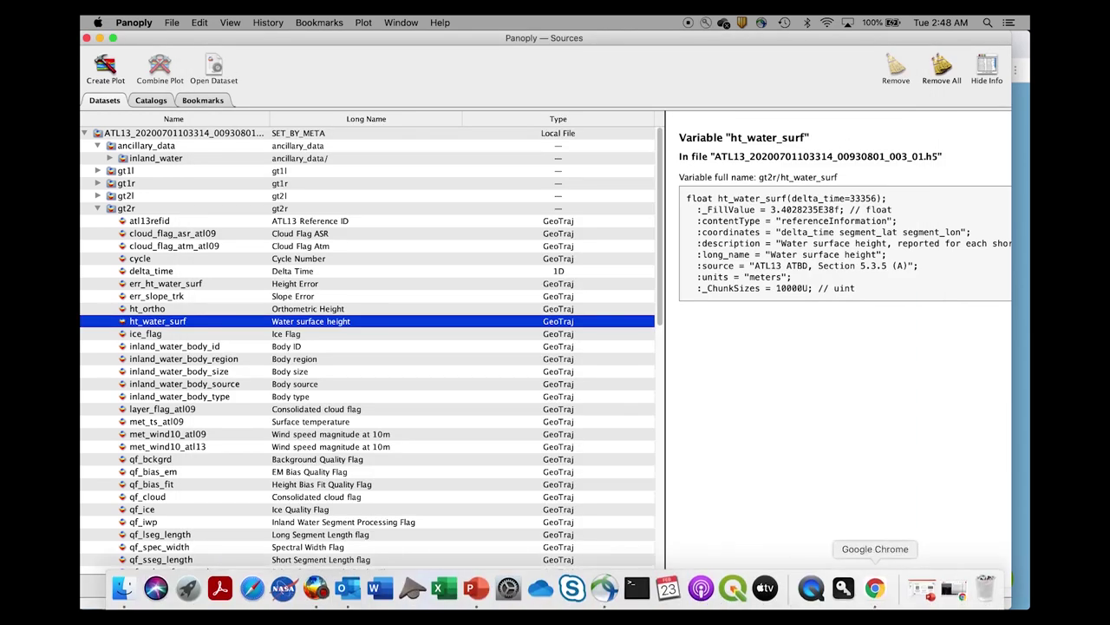
click(925, 598)
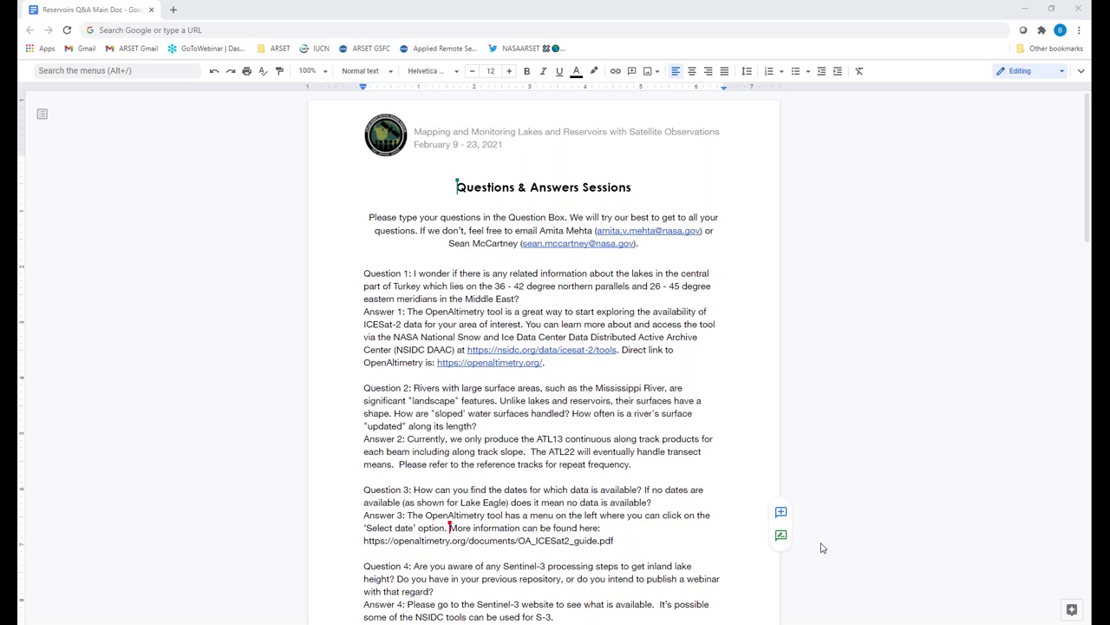
Zoom the Q&A document in one level and highlight Answer 1's NSIDC and OpenAltimetry links.
click(682, 367)
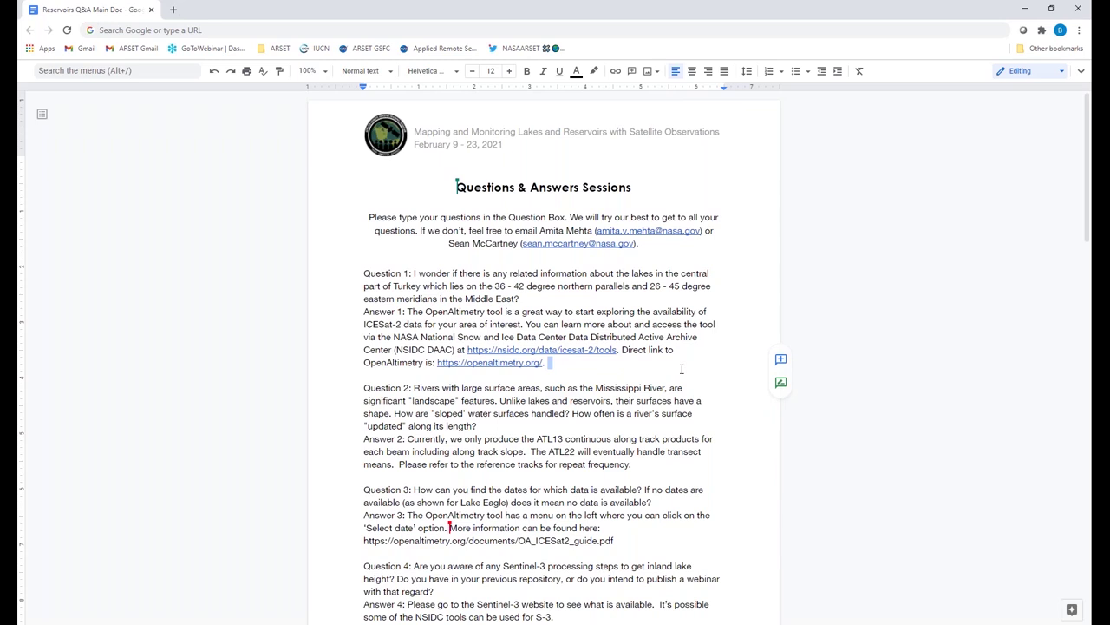
key(ctrl+plus)
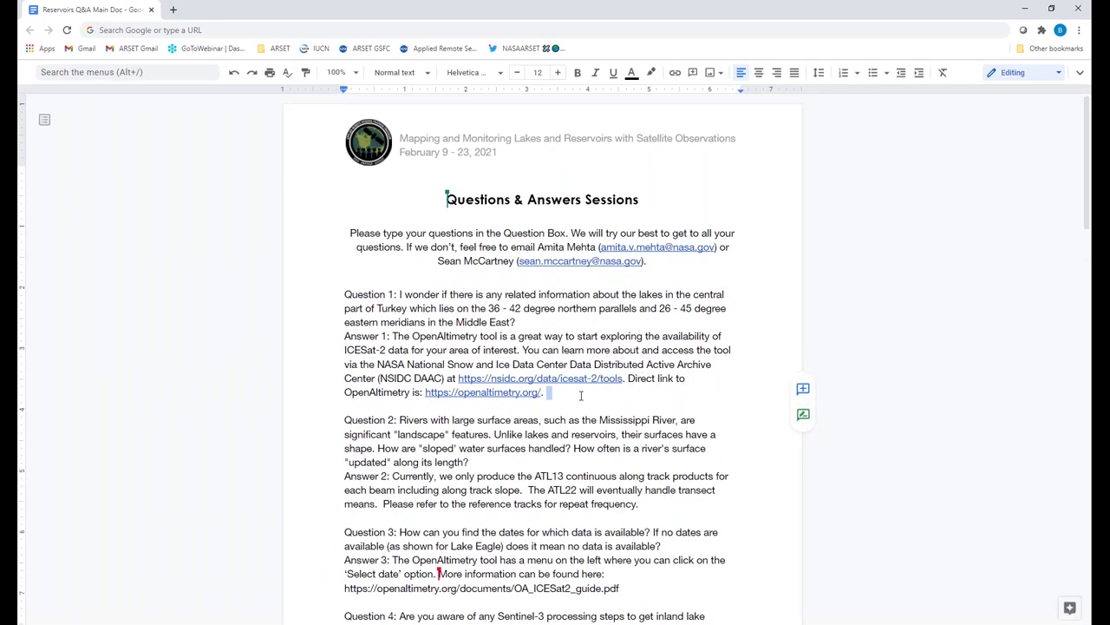
click(581, 396)
click(639, 388)
drag(378, 364, 575, 399)
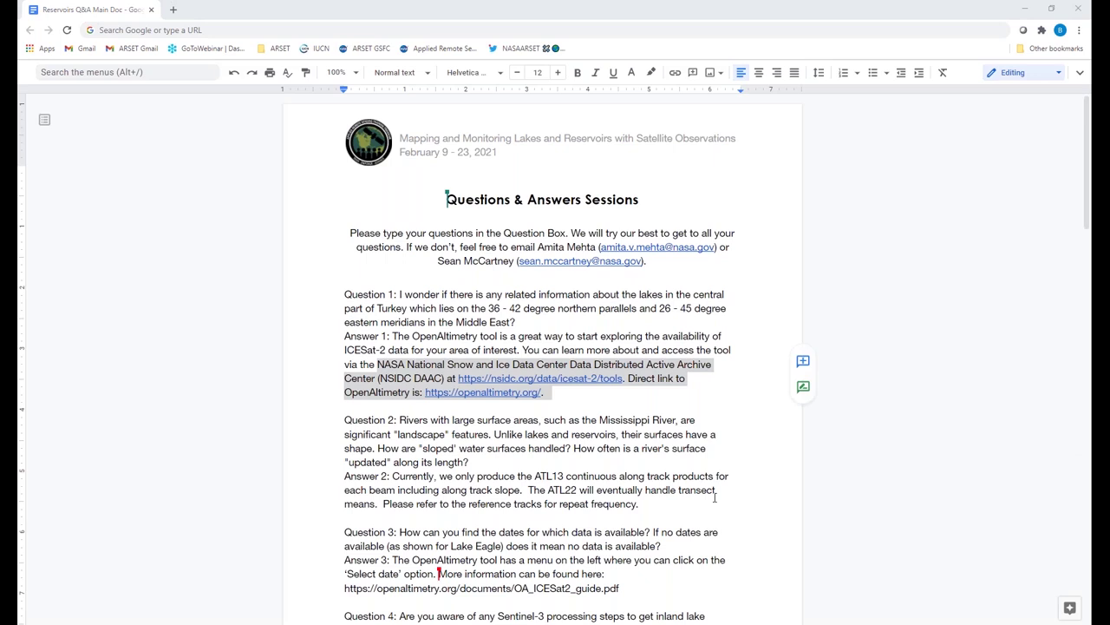
click(715, 497)
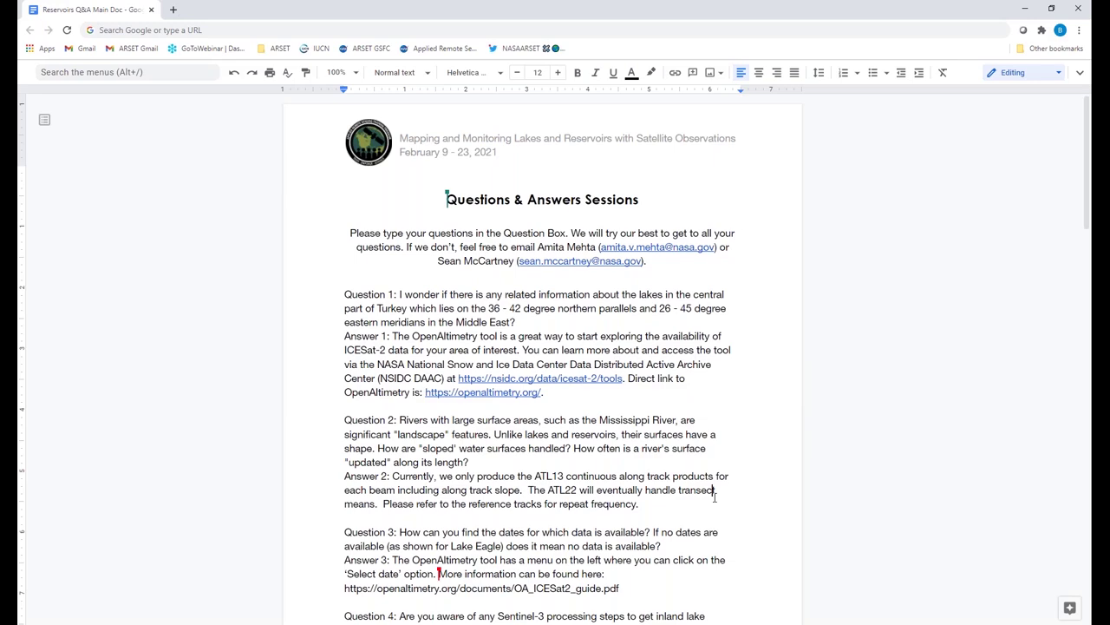
Scroll to Answer 3 and highlight its date-selection explanation and OA_ICESat2_guide.pdf link.
scroll(715, 497, down, 1)
scroll(717, 498, up, 1)
scroll(720, 499, down, 1)
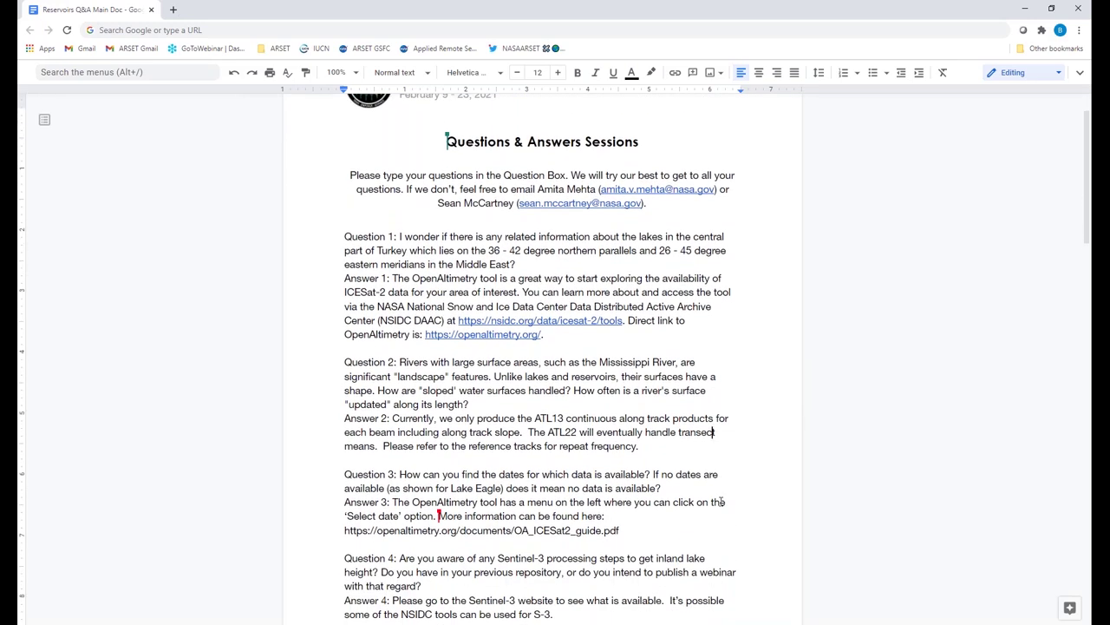
scroll(720, 501, down, 3)
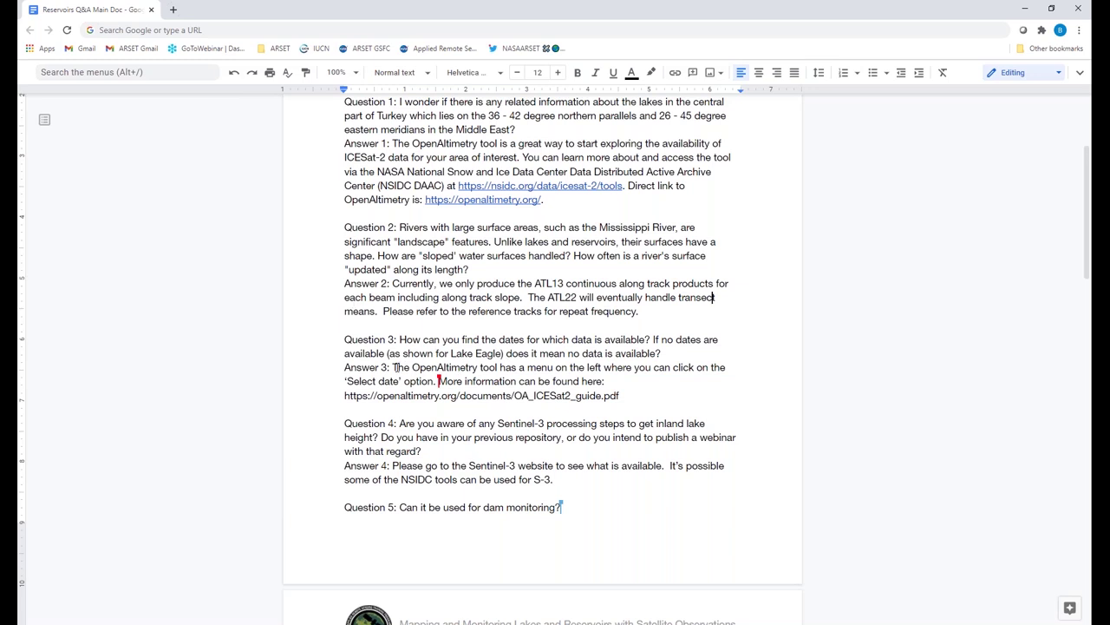
drag(396, 367, 634, 393)
click(651, 316)
scroll(633, 373, up, 1)
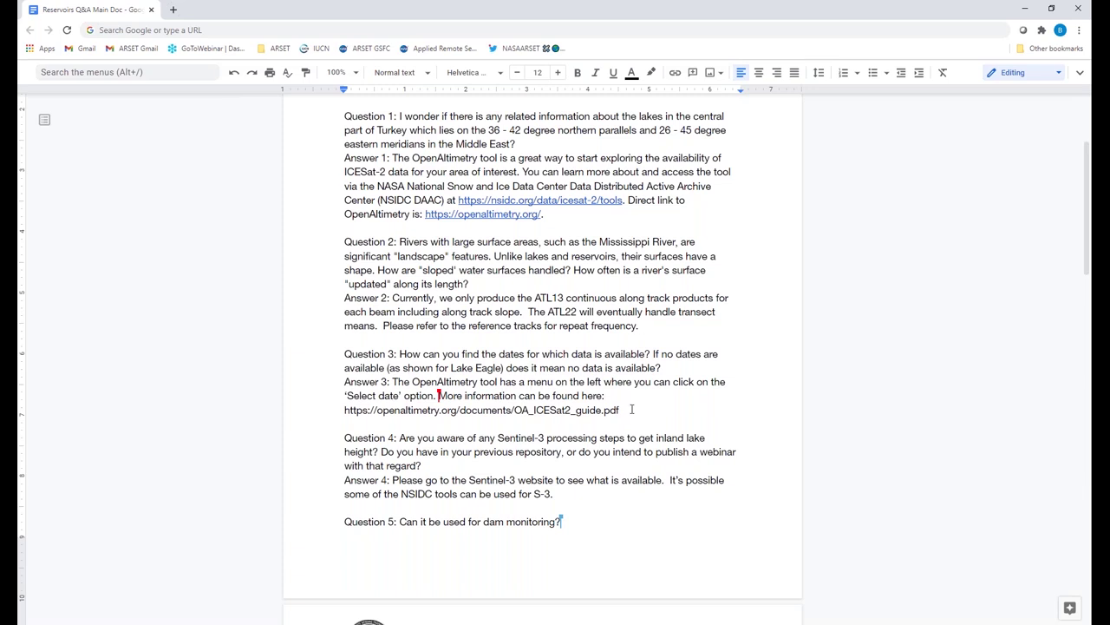
Add to Answer 3: nothing in the browser despite a listed date means no data; Panoply also browses data.
text(.)
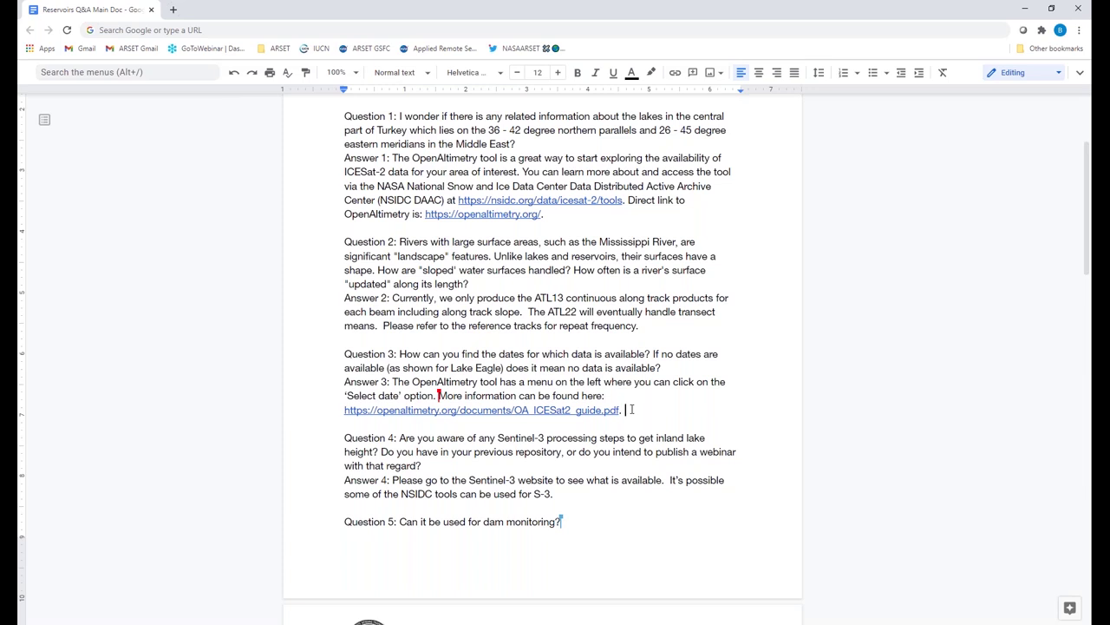
text(If nothing shows up, even i)
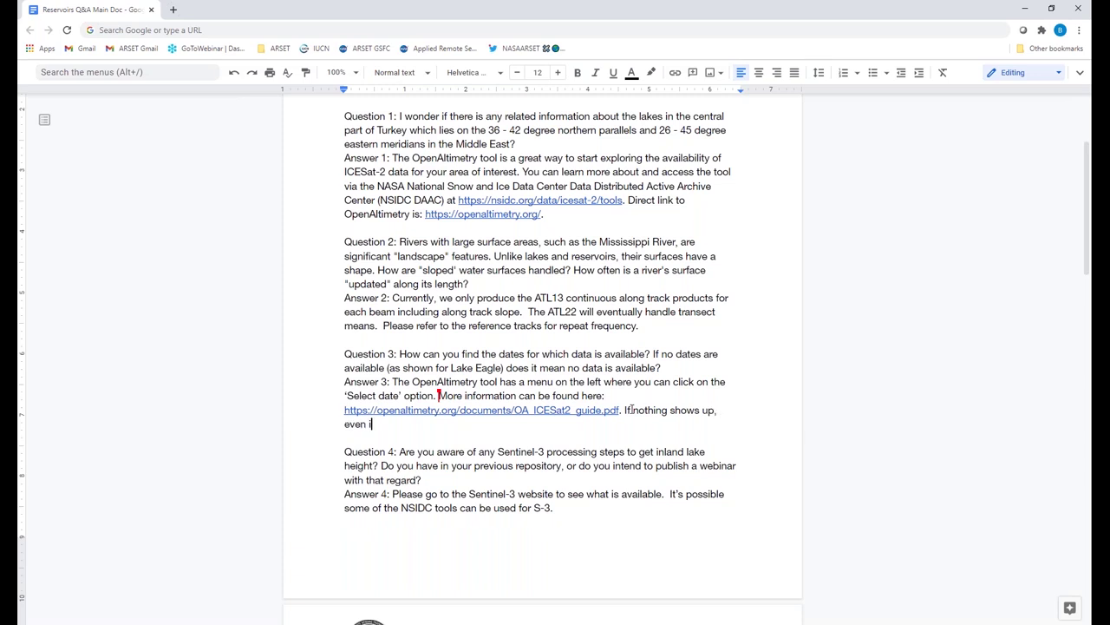
text(f a date is listed,)
click(717, 410)
text(in the brows)
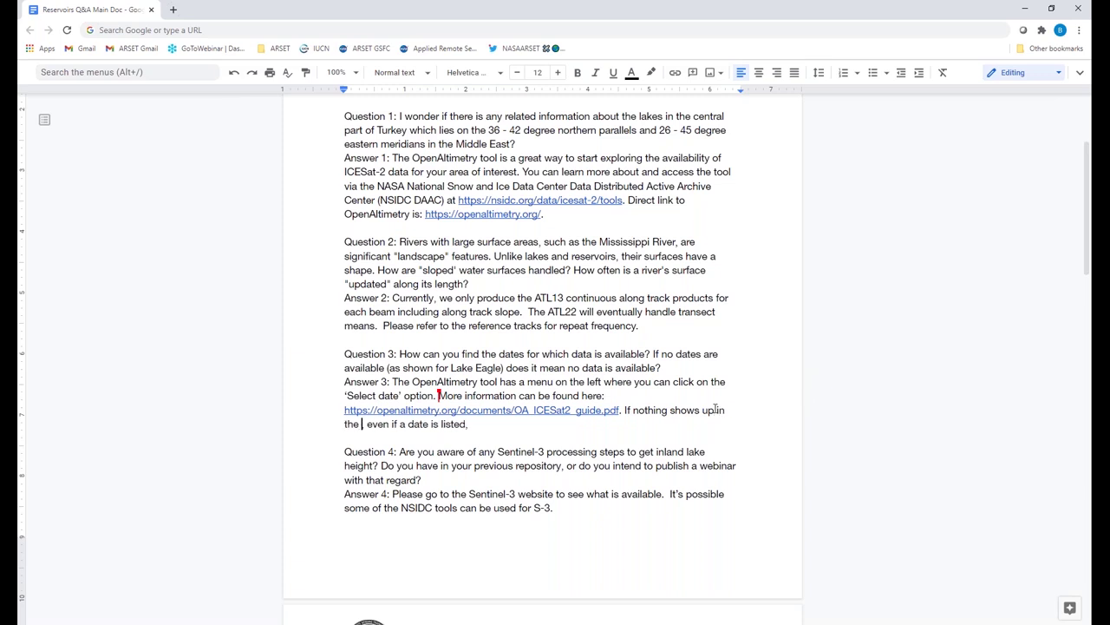
text(er,)
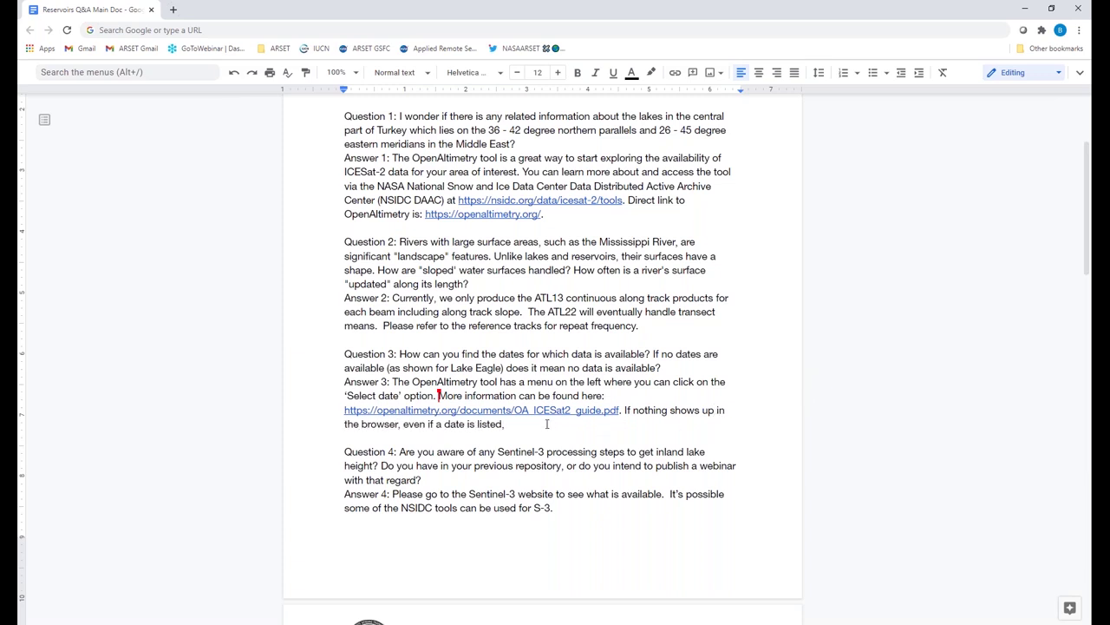
click(543, 425)
text(data is not available. Pano)
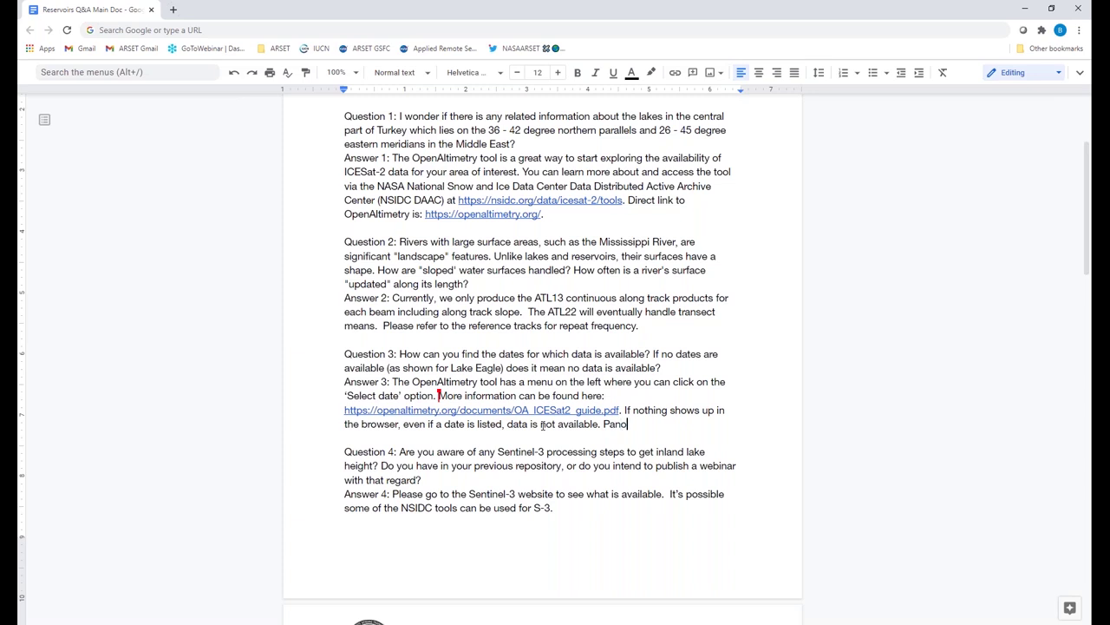
text(ply is also a way to browse )
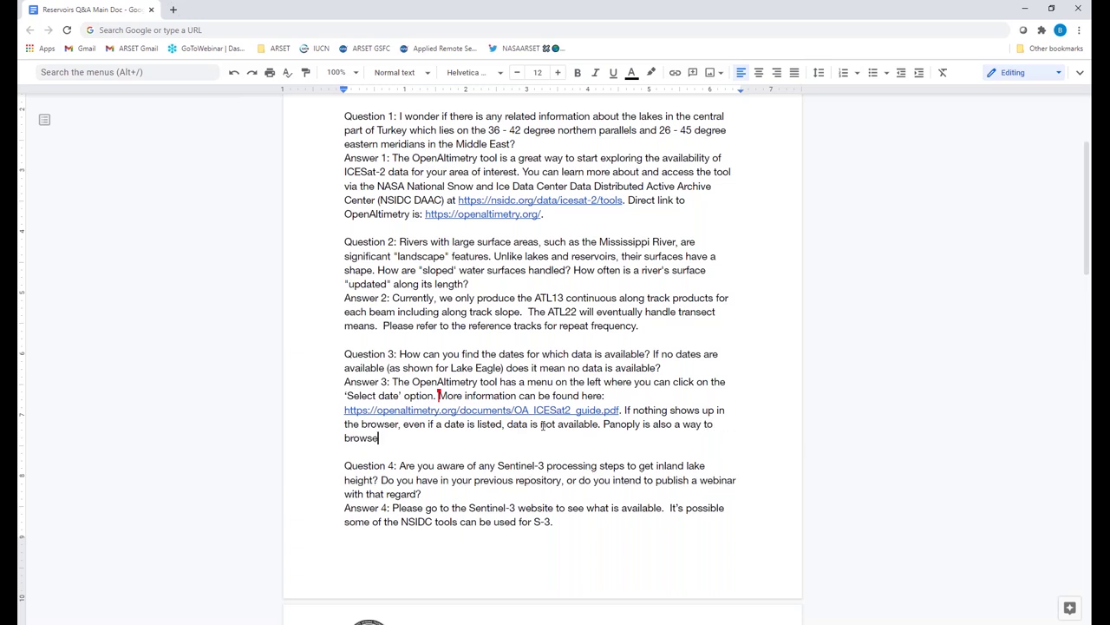
text(through the data.)
Add 'We are not aware at this moment.' after the Sentinel-3 website suggestion in Answer 4.
click(569, 518)
scroll(570, 517, down, 2)
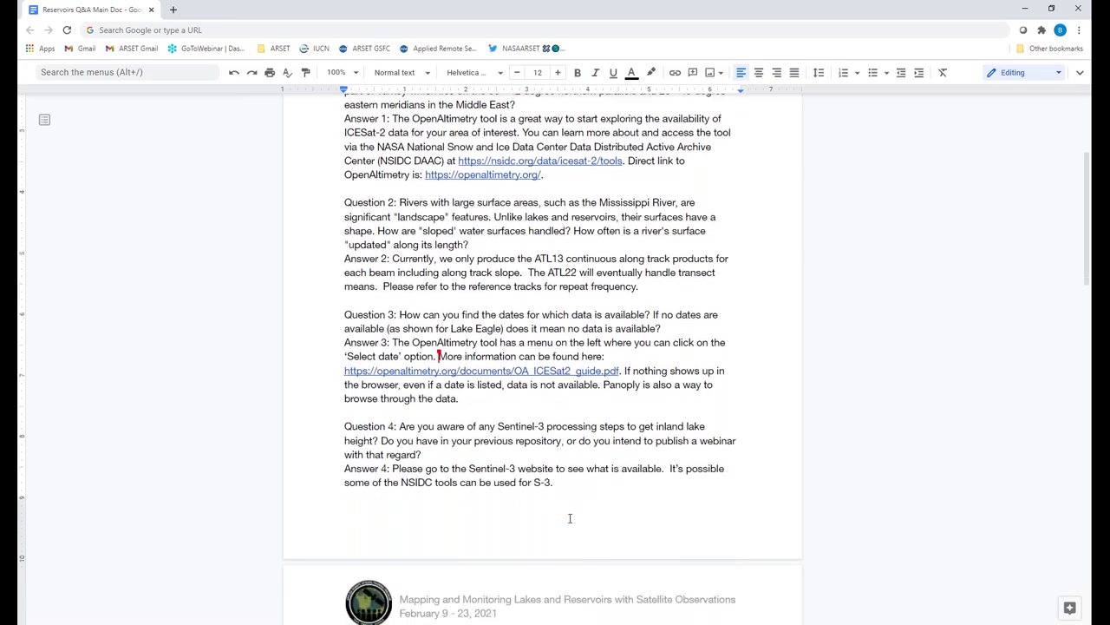
scroll(570, 517, down, 5)
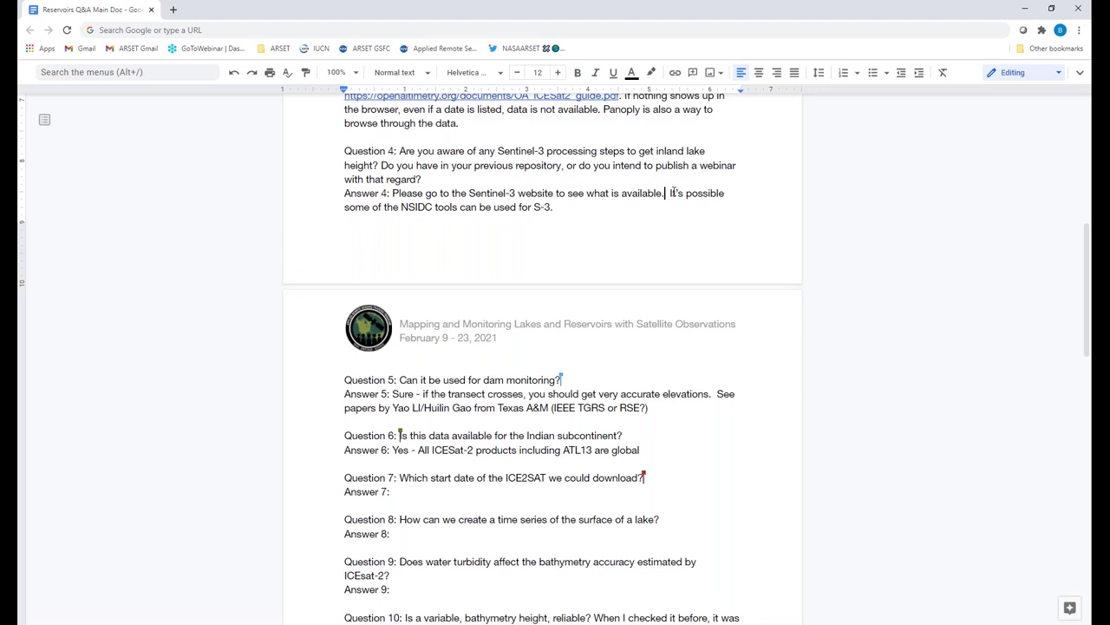
click(668, 194)
text(We are not )
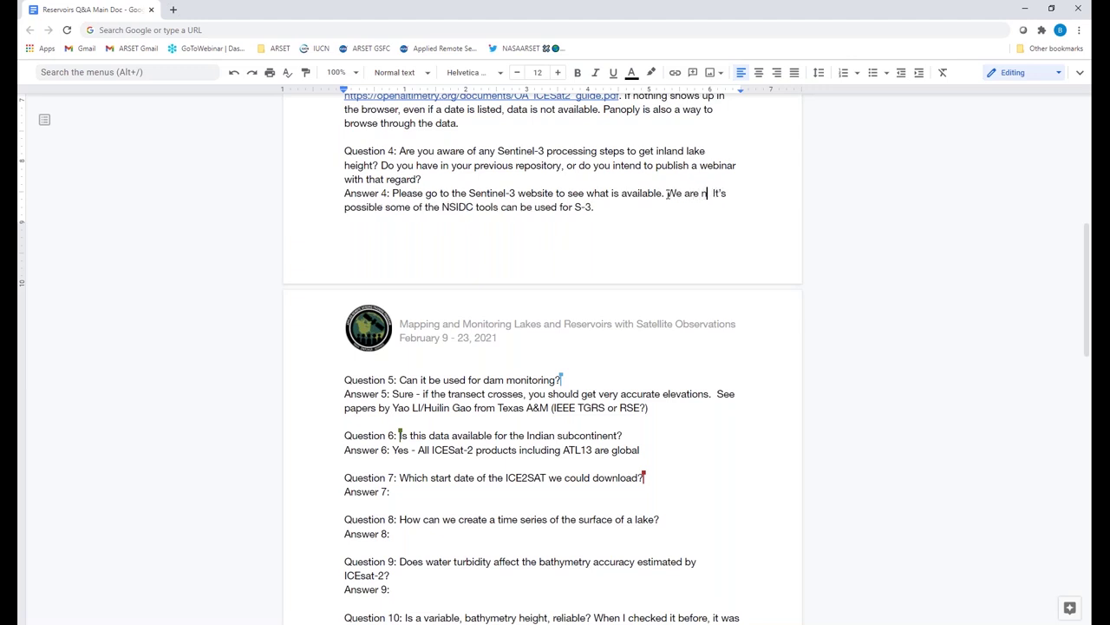
text(aware)
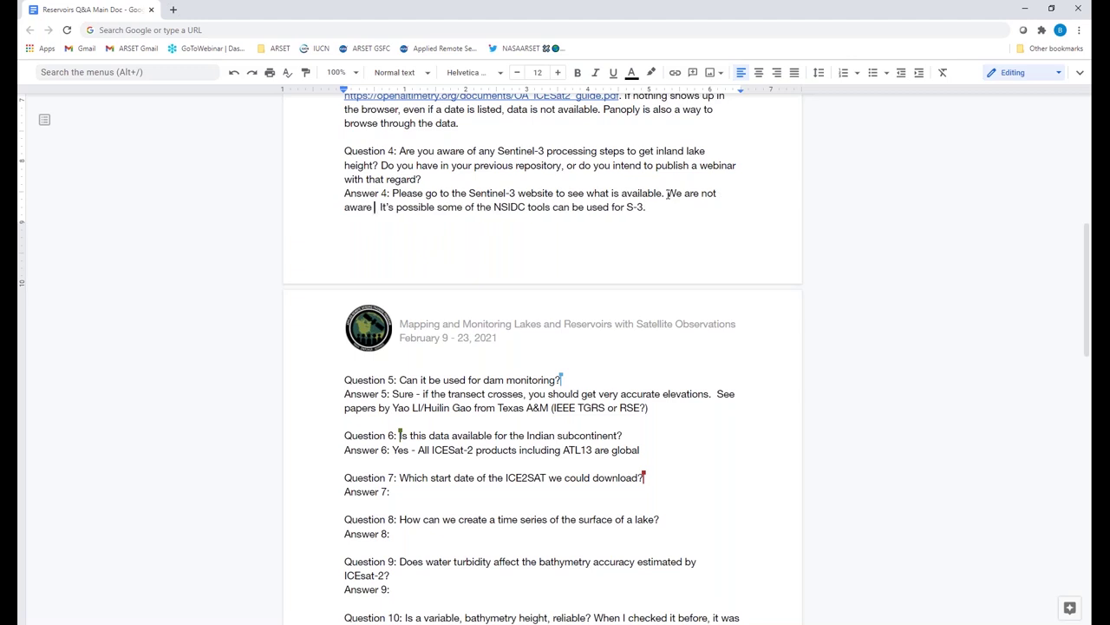
text( at this moment.)
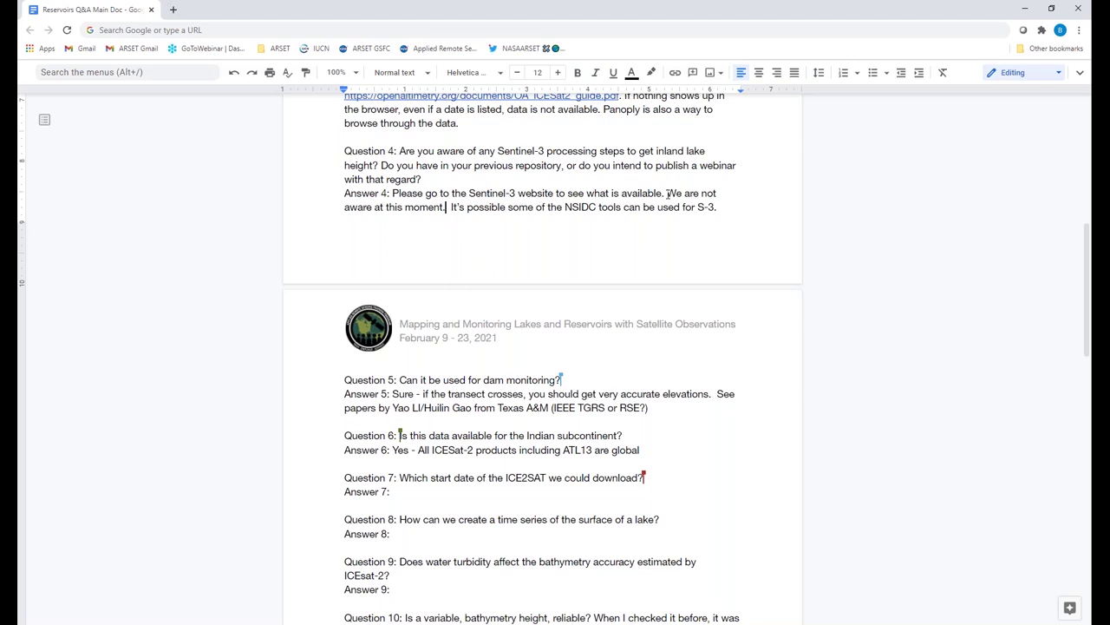
Replace 'it' with 'these datasets' in Question 5 so it asks about dam monitoring.
click(662, 411)
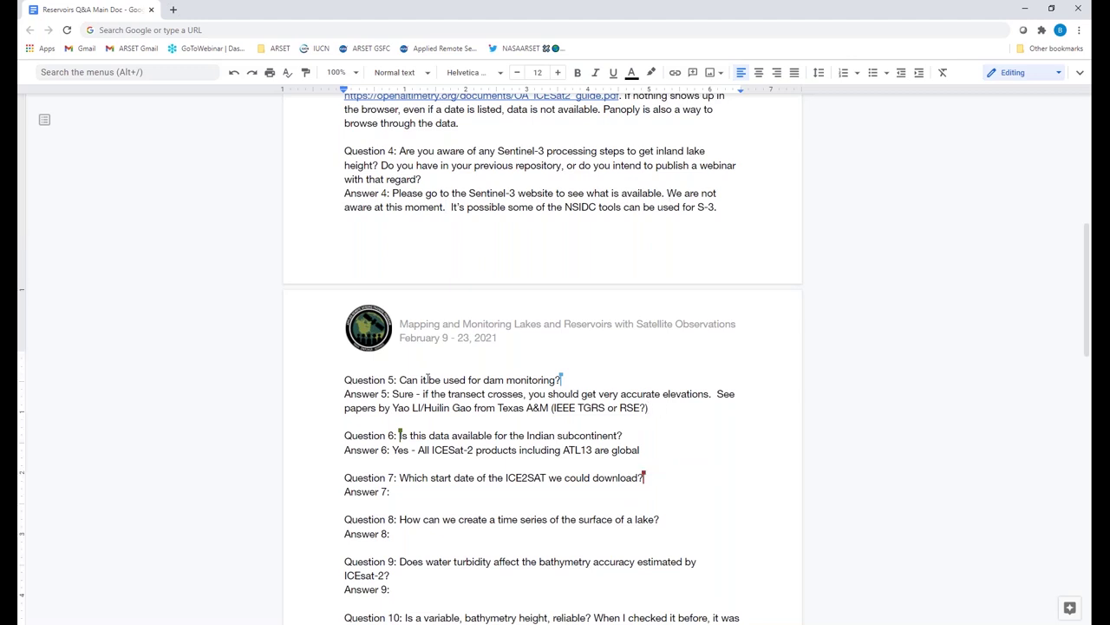
double_click(425, 379)
text(these da)
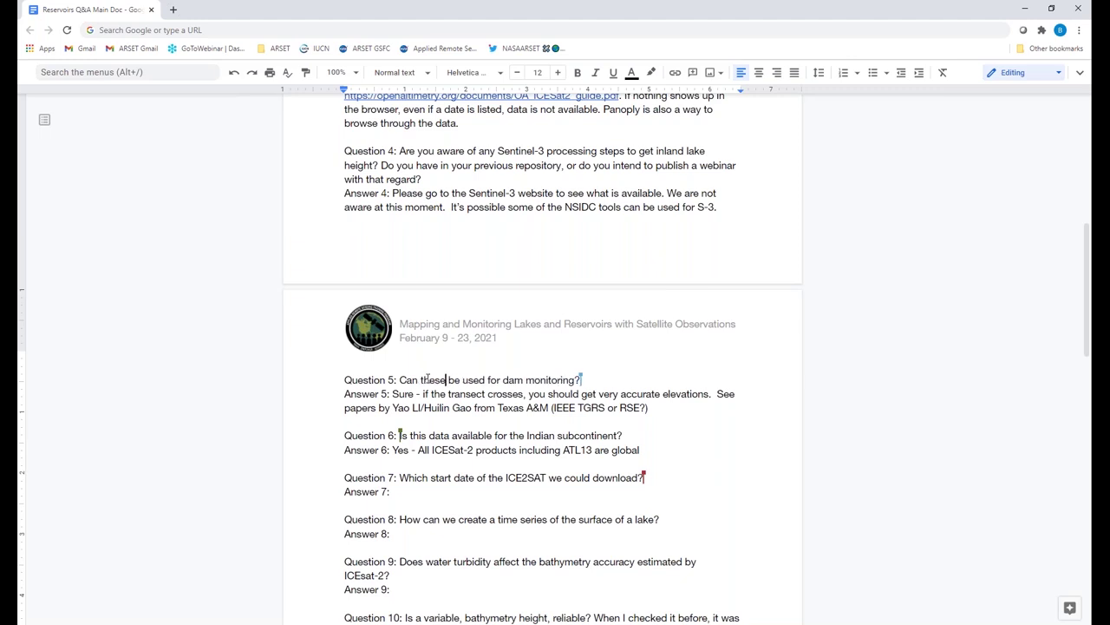
text(tasets)
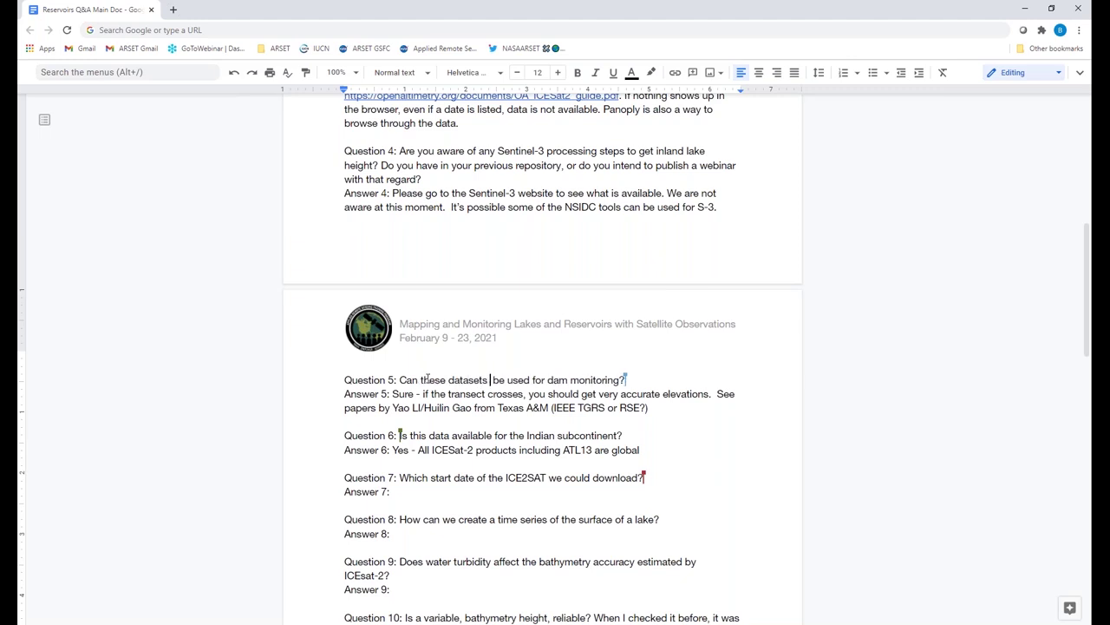
key(BackSpace)
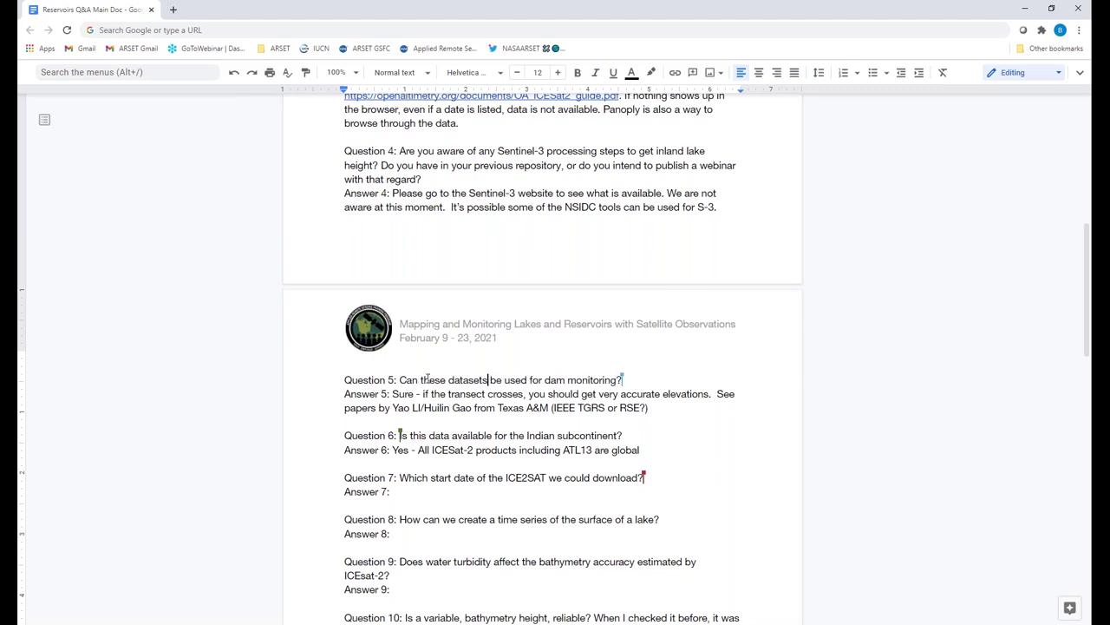
click(393, 407)
Label Answer 5's citation 'Journals:' and add 'They looked at many reservoirs.'.
click(552, 408)
text(dou)
text(rnals:)
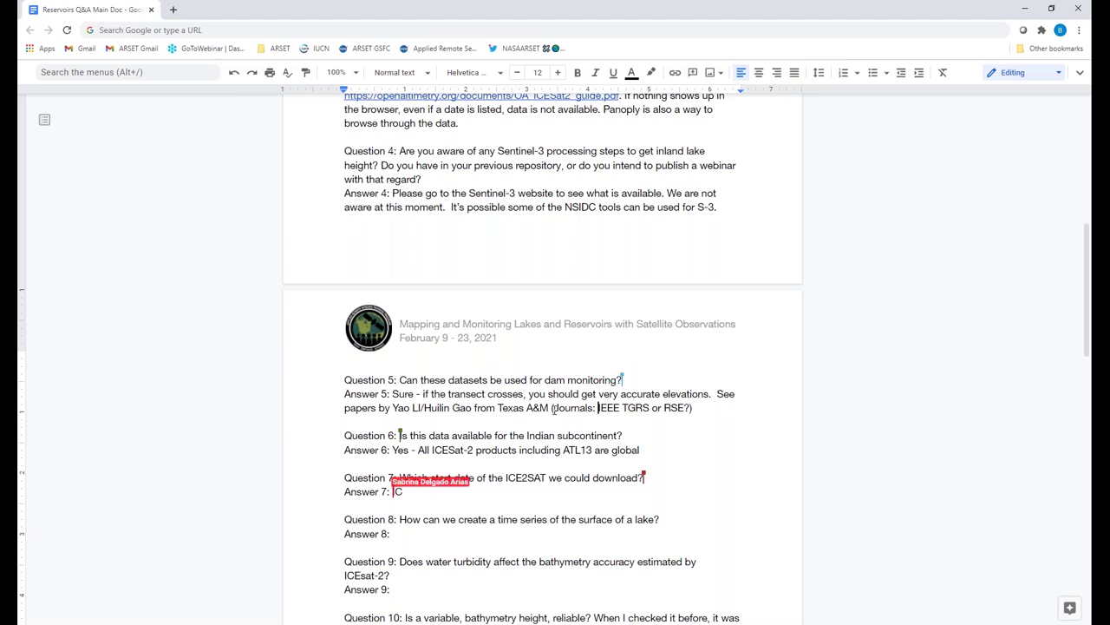
click(714, 408)
text(. They look)
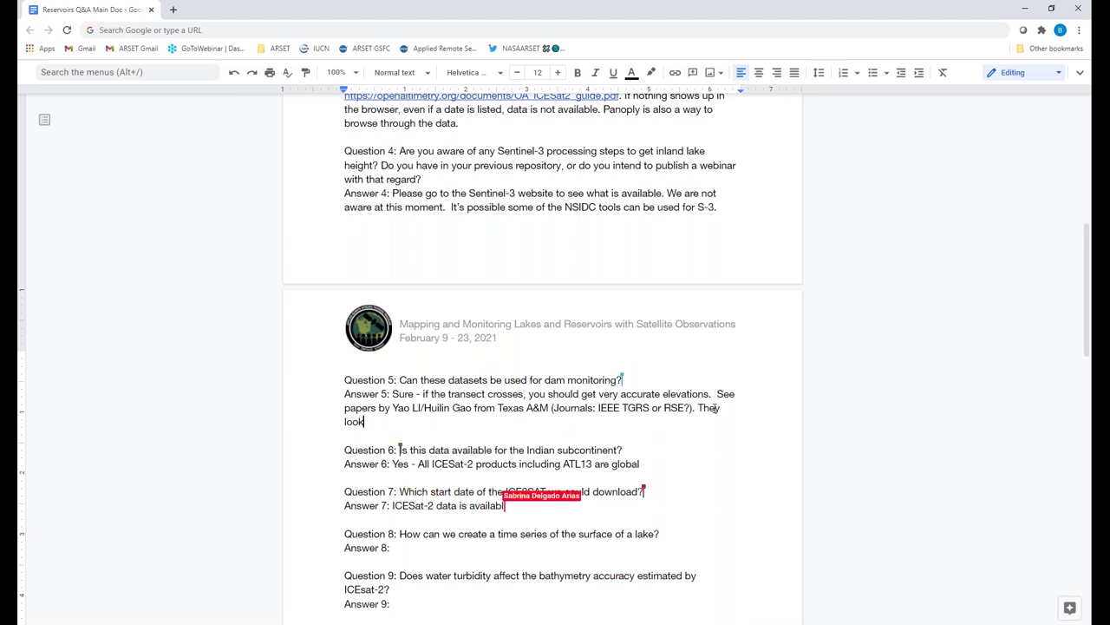
text(ed a many reser)
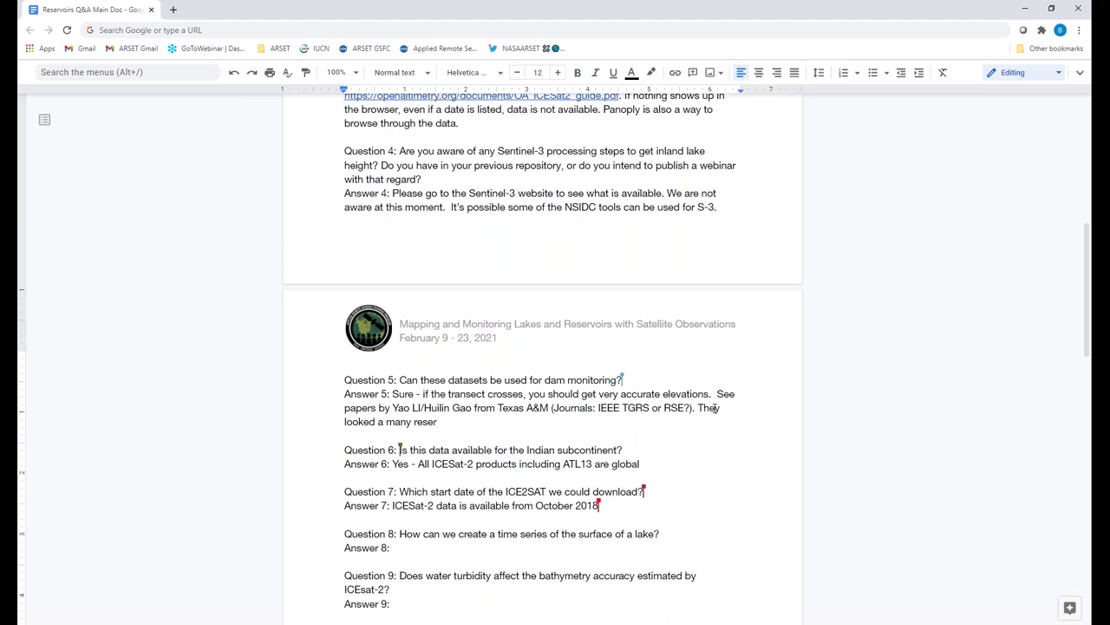
text(viors)
text(.)
click(382, 421)
text(t)
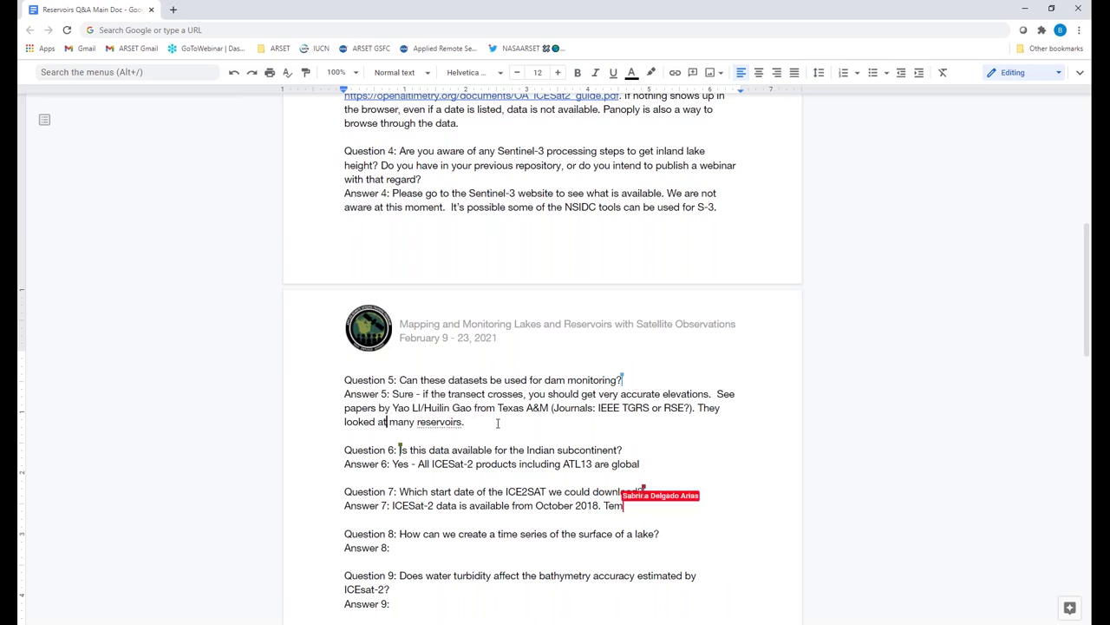
End Answer 5 with 'Links to these papers:'.
click(498, 425)
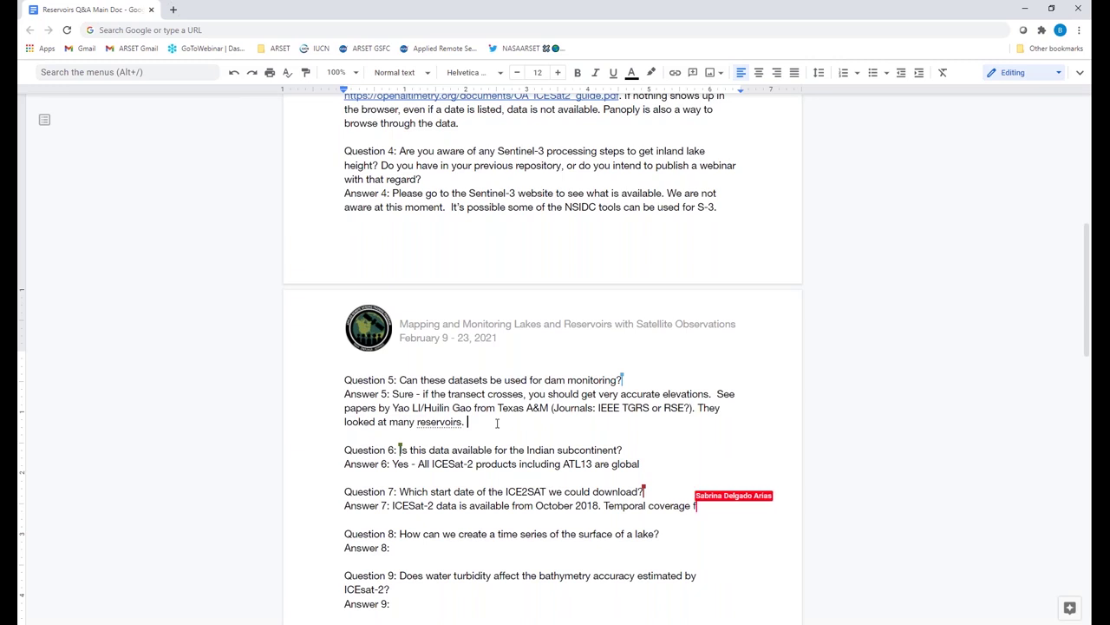
right_click(447, 421)
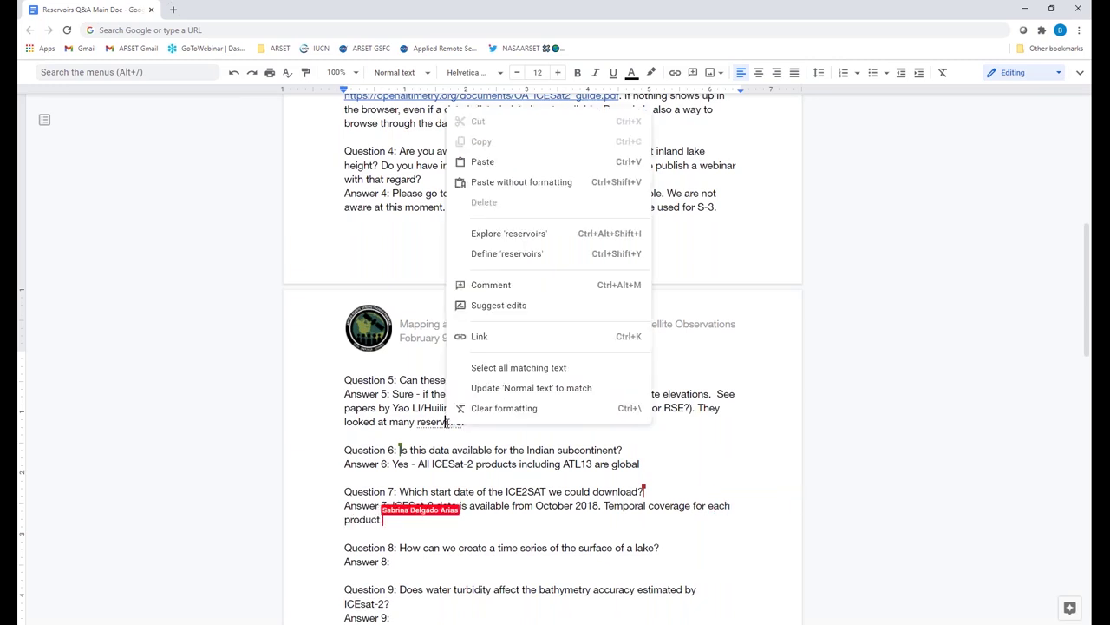
click(450, 436)
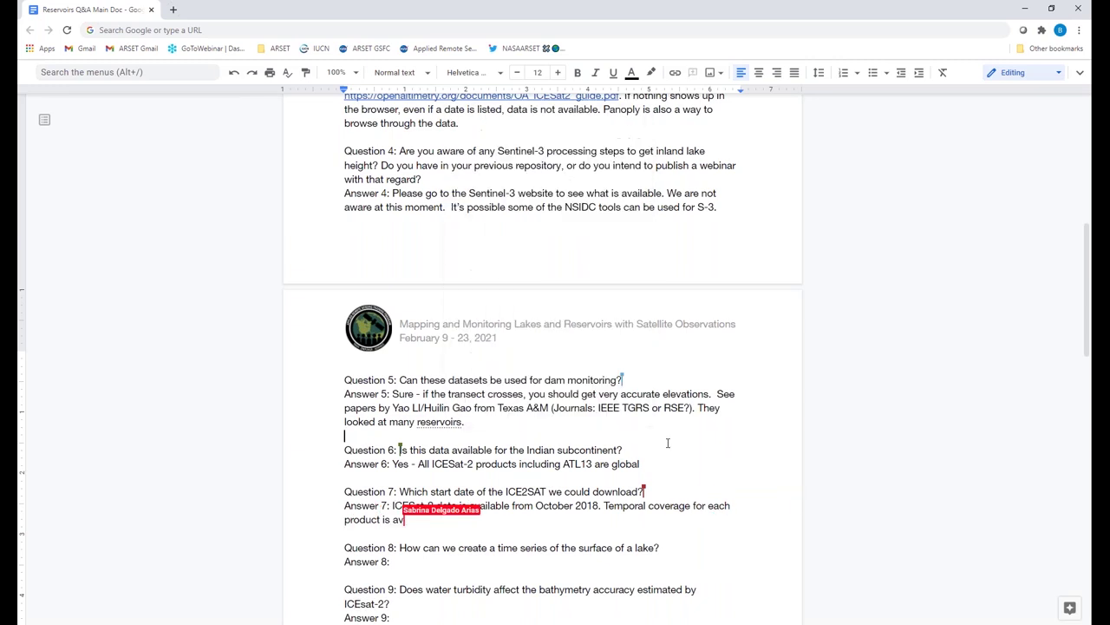
click(481, 423)
text(Links to thee)
key(BackSpace)
text(se)
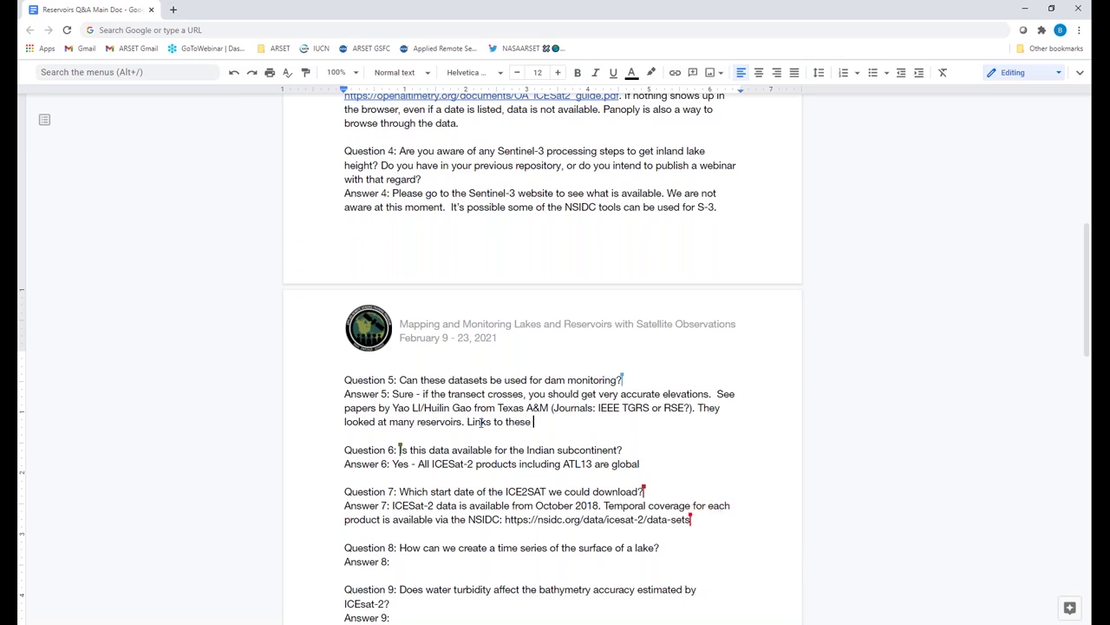
text( papers:)
Append to Answer 6 that repeats vary by region and are more frequent near the poles.
click(648, 465)
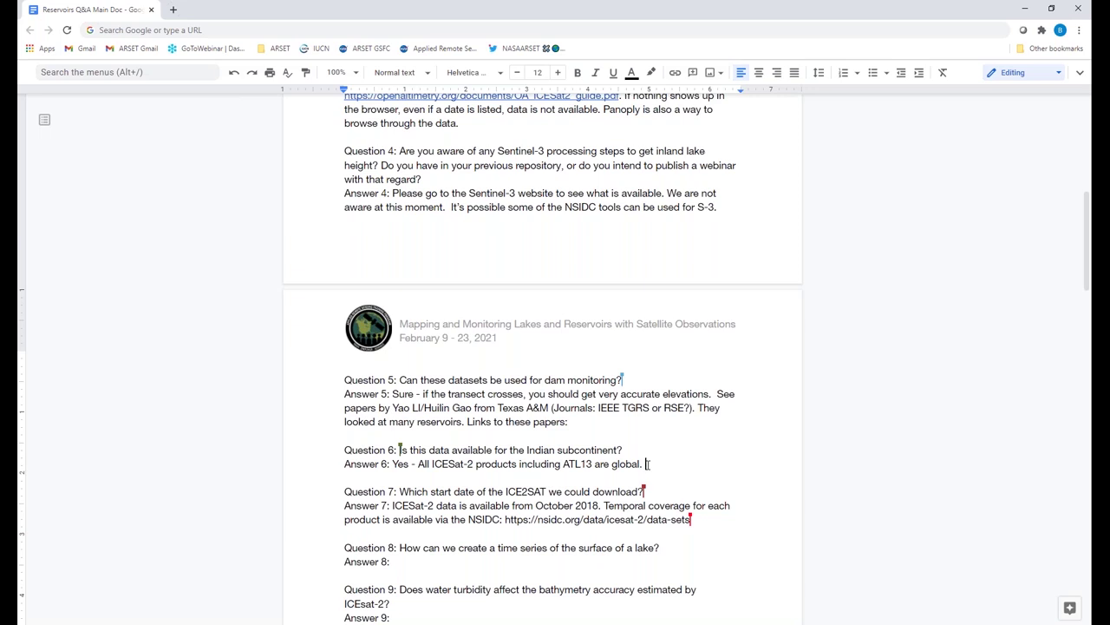
text(You may not get as many repea)
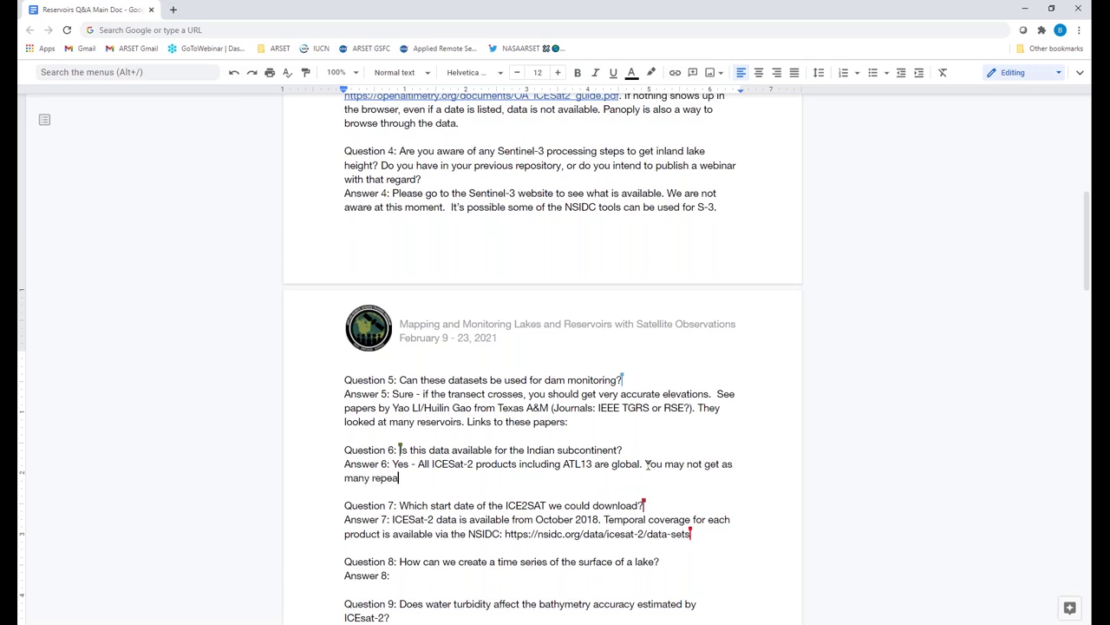
text(ts in )
text(I)
text(certain reg)
text(ions. More re)
text(peats are )
text(found near )
text(the poles)
text(/)
key(BackSpace)
key(BackSpace)
text(.)
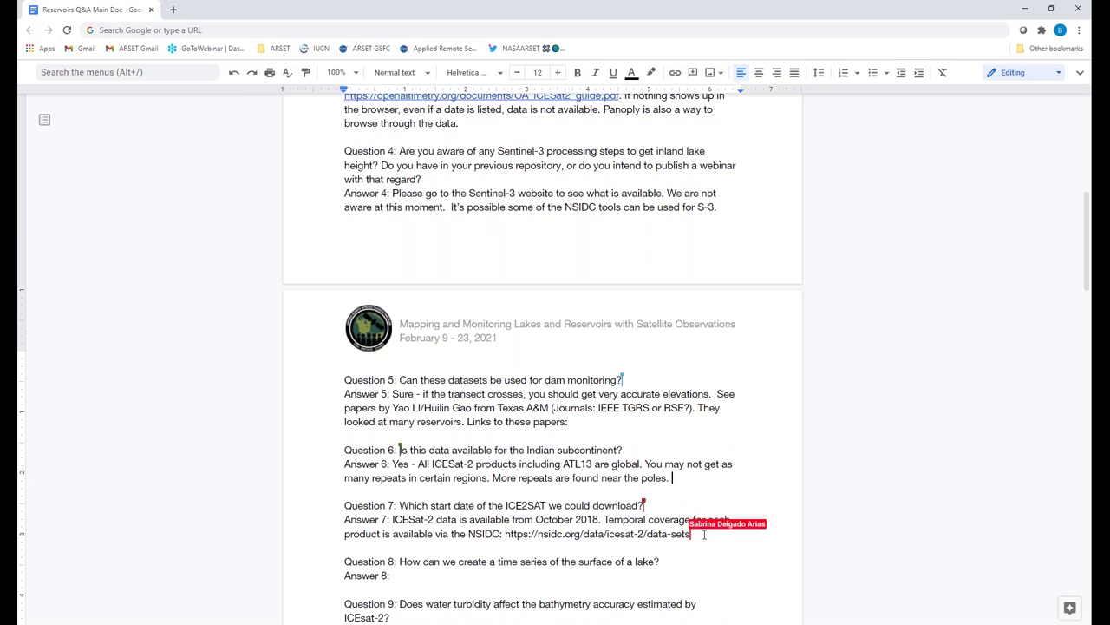
Start a new line under Answer 7 saying the ICESAT mission operated from 2003 to 2009.
click(343, 534)
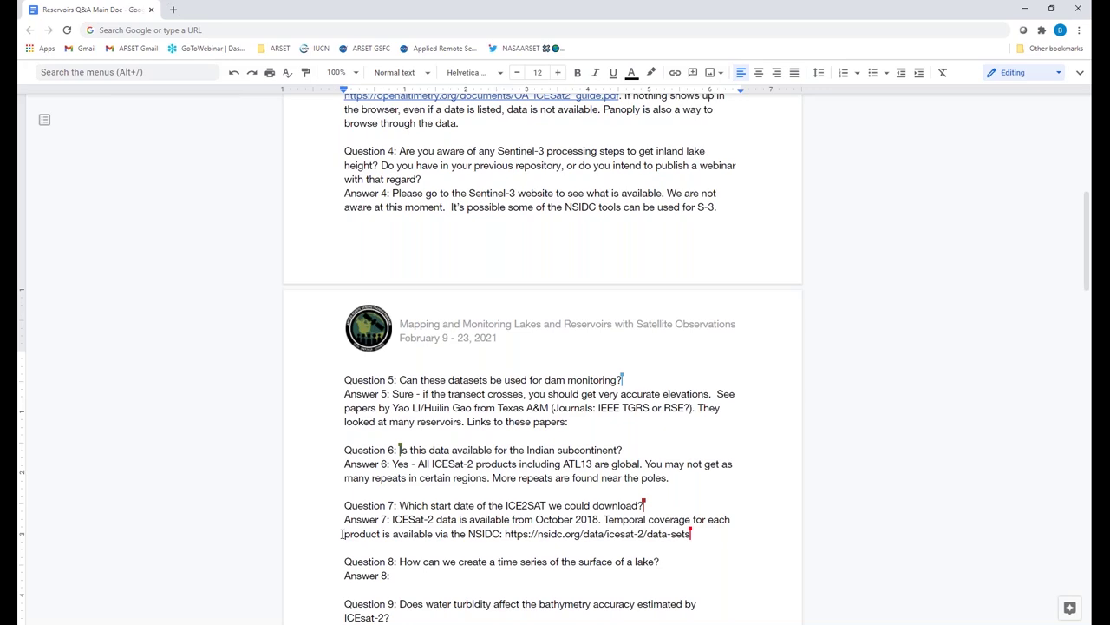
scroll(343, 534, down, 5)
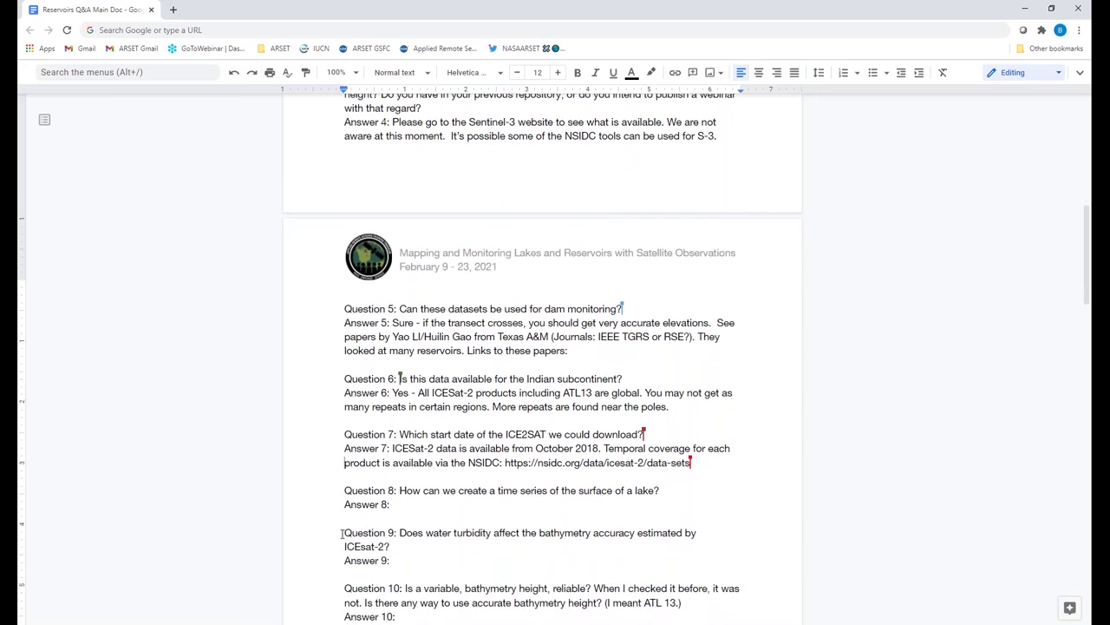
scroll(343, 533, down, 3)
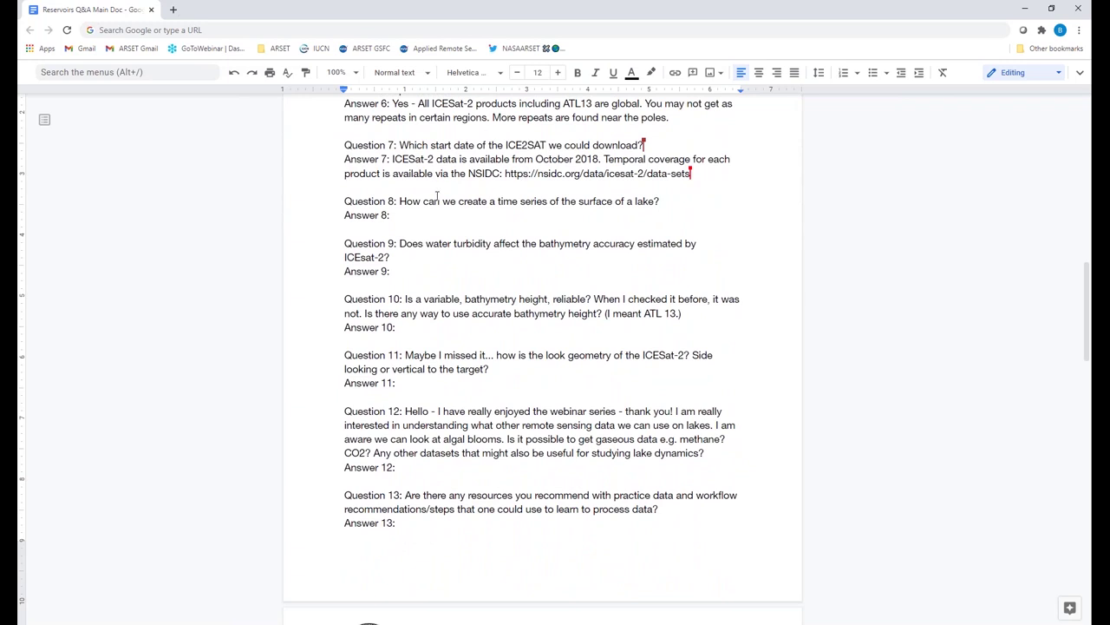
drag(603, 159, 690, 173)
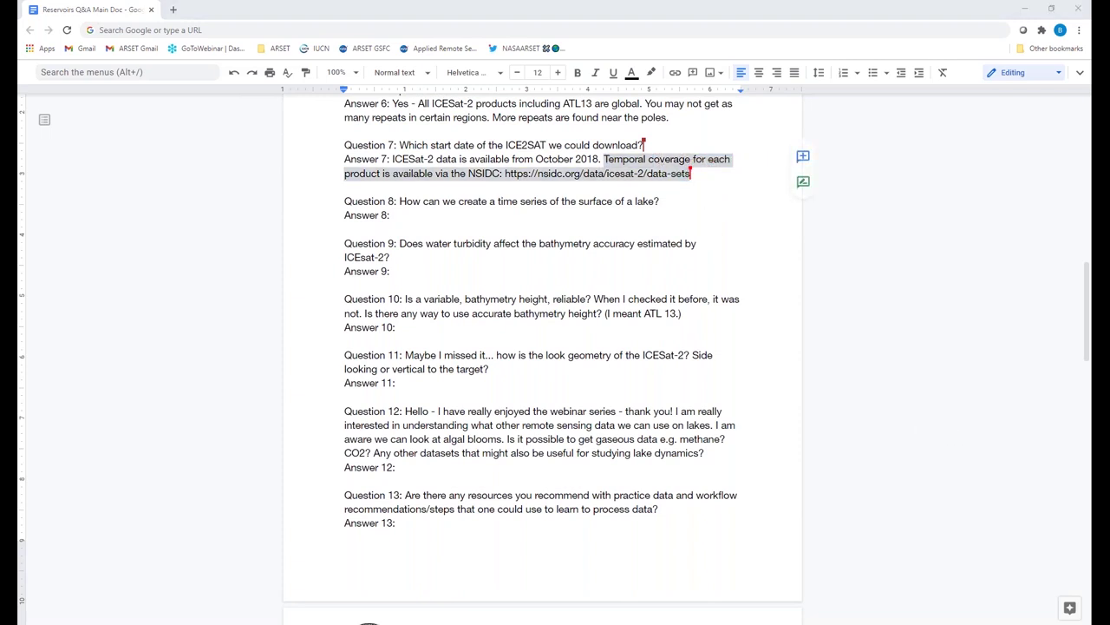
click(750, 353)
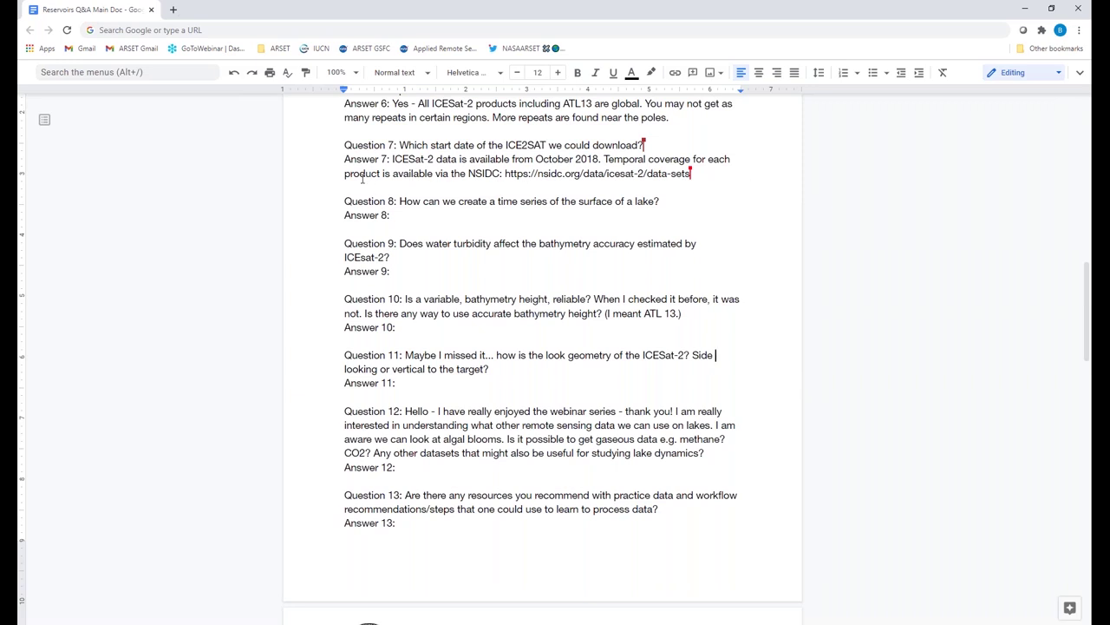
click(347, 185)
key(Return)
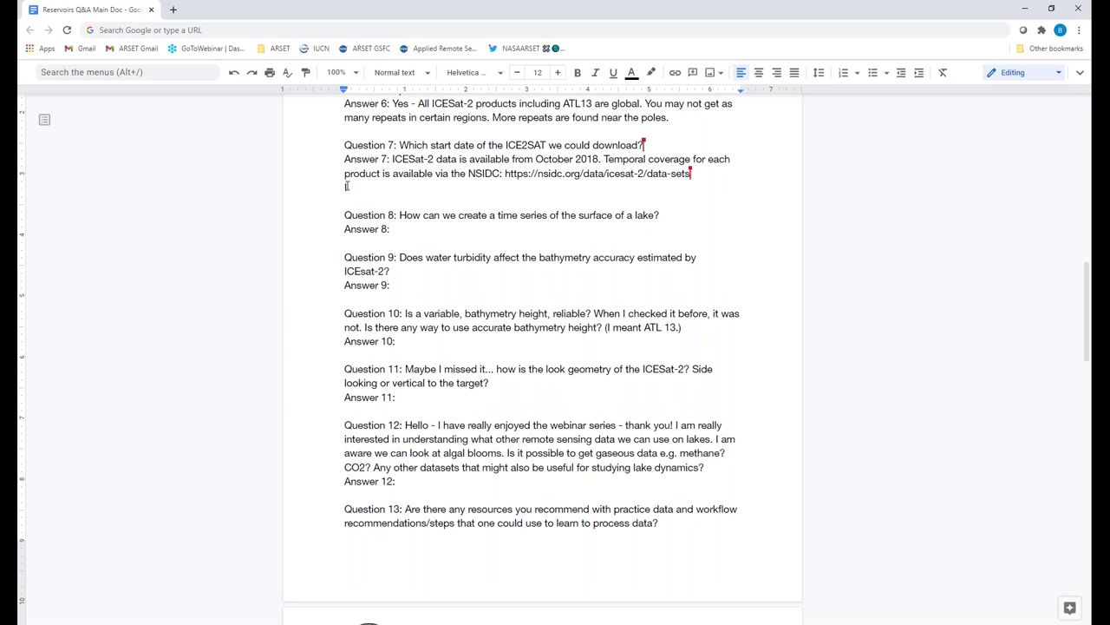
text(ICESAt)
text(T )
text(mission was)
key(BackSpace)
key(BackSpace)
key(BackSpace)
text(operated from )
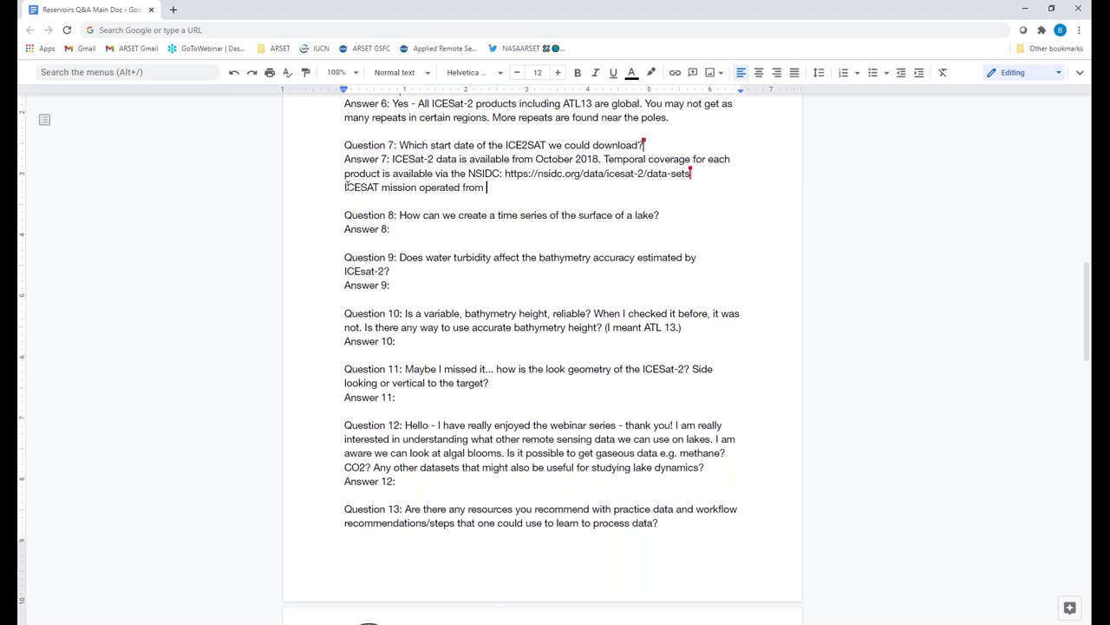
text(2009)
text(, untermi)
text(ttently )
text(throug hout)
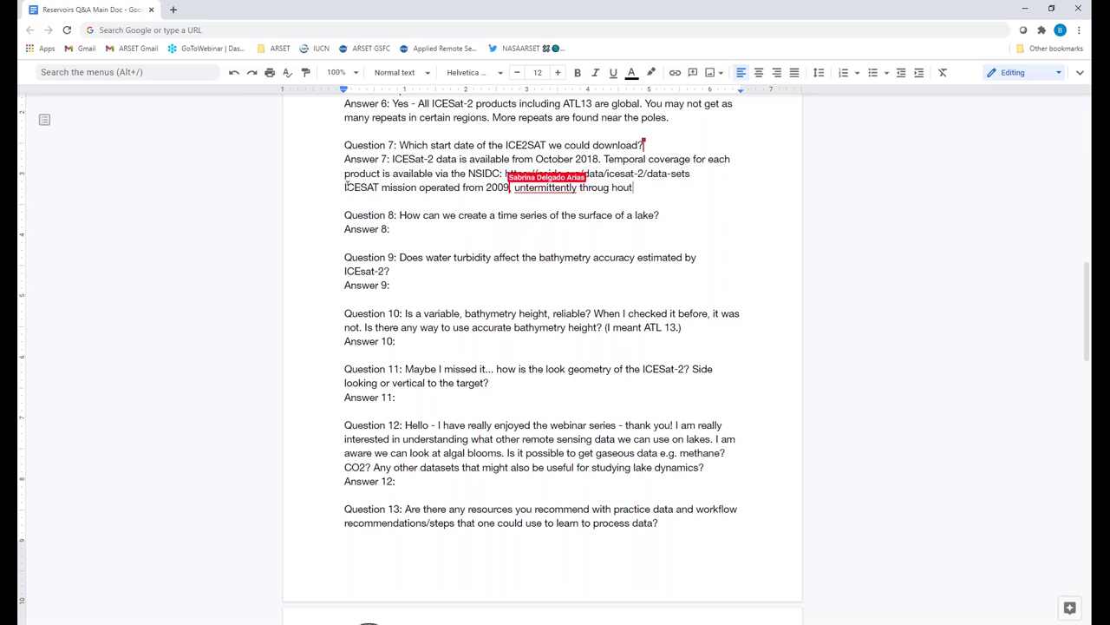
Fix spellings and finish the line: 'intermittently throughout the year for ~5-6 years.'.
click(523, 188)
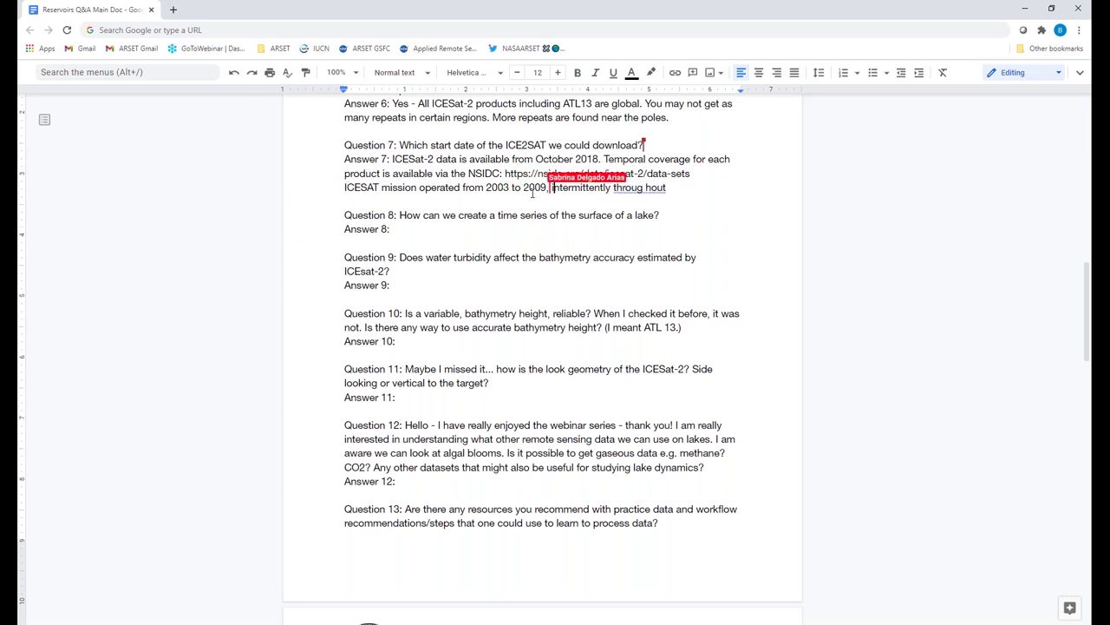
click(646, 188)
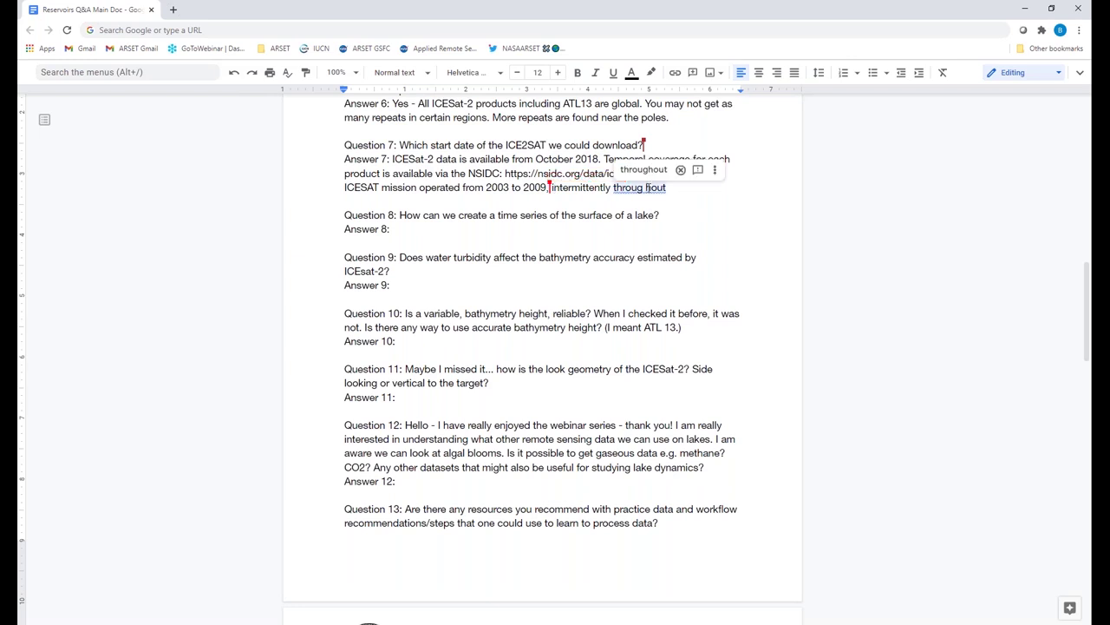
key(BackSpace)
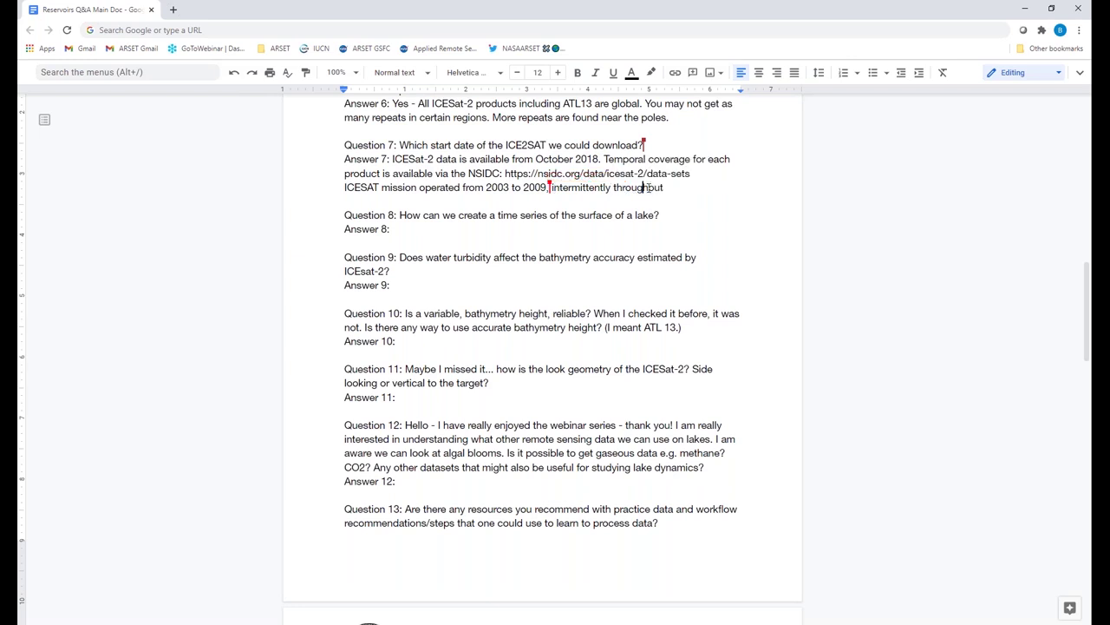
key(End)
text(a year for ~5-6 years.)
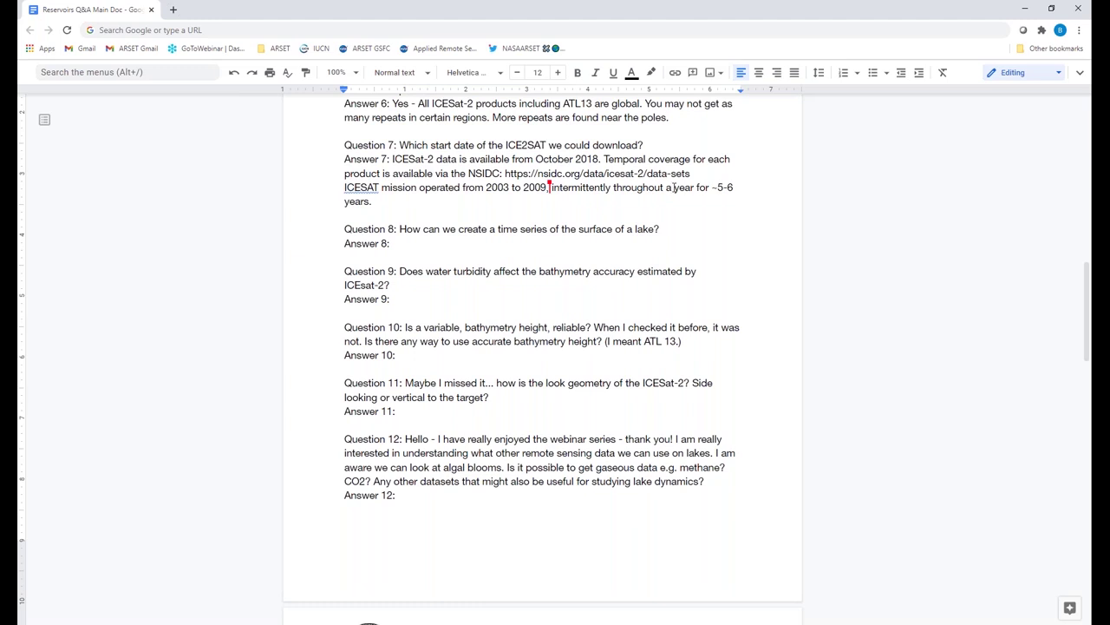
double_click(673, 187)
text(the)
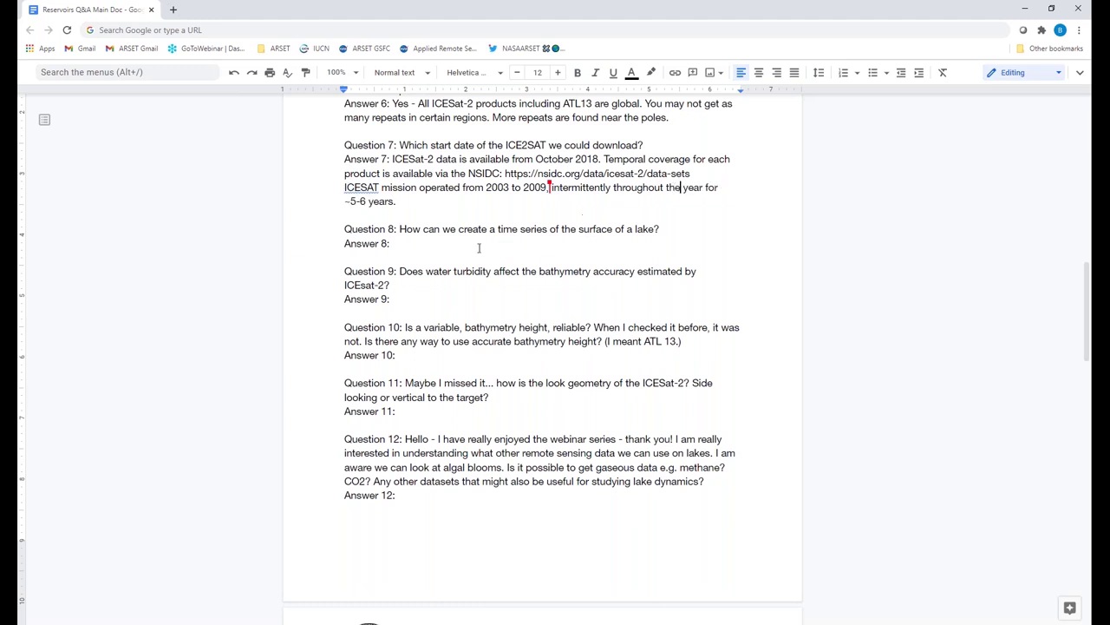
Write Answer 8: the earlier presentation explained the method—download data for each date and compile.
click(414, 243)
text(Amita's presentation laid t)
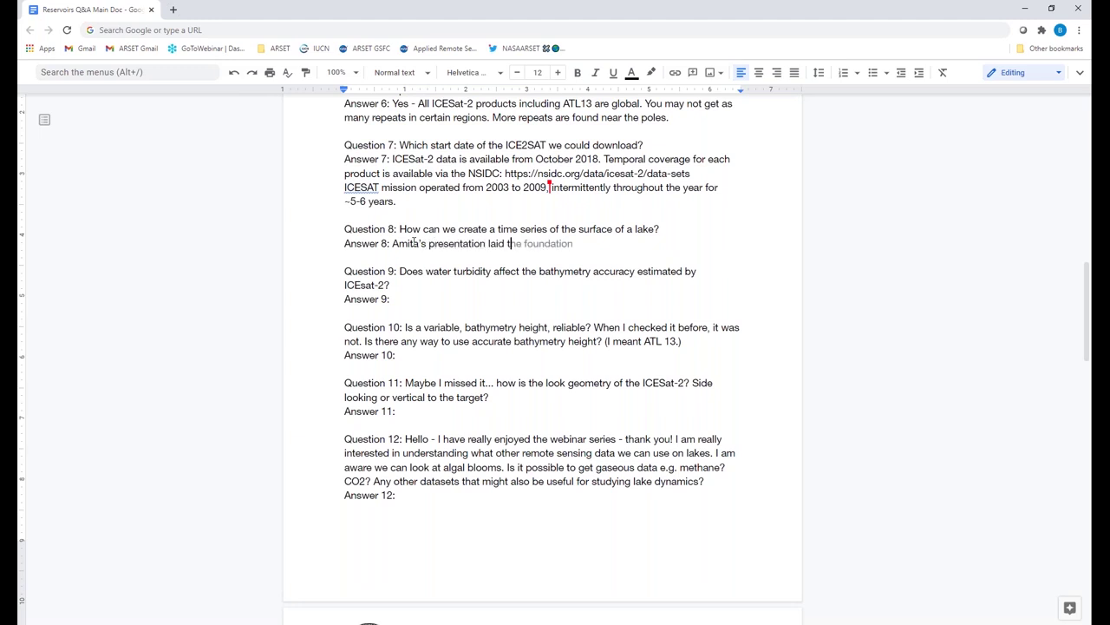
text(his method out)
text(very we)
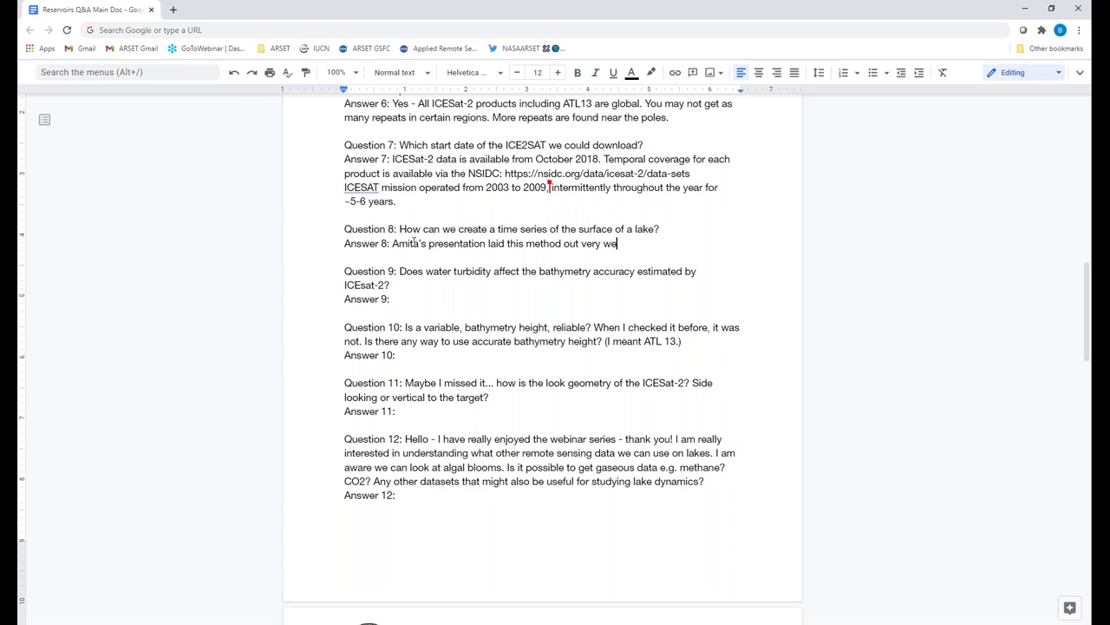
text(ll. Downloading the data)
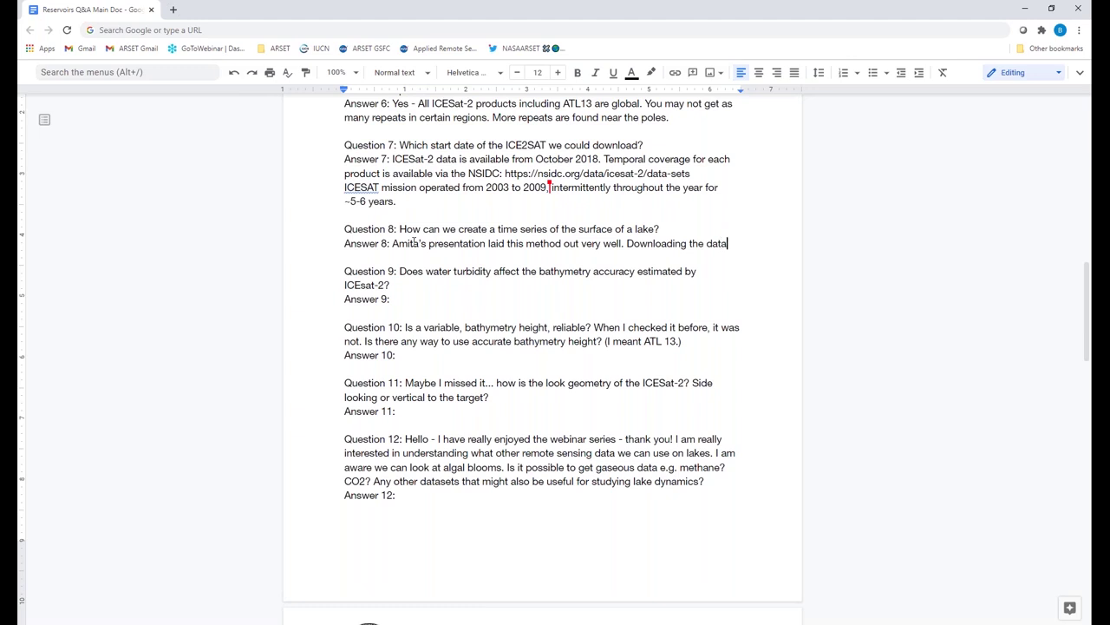
text( indi)
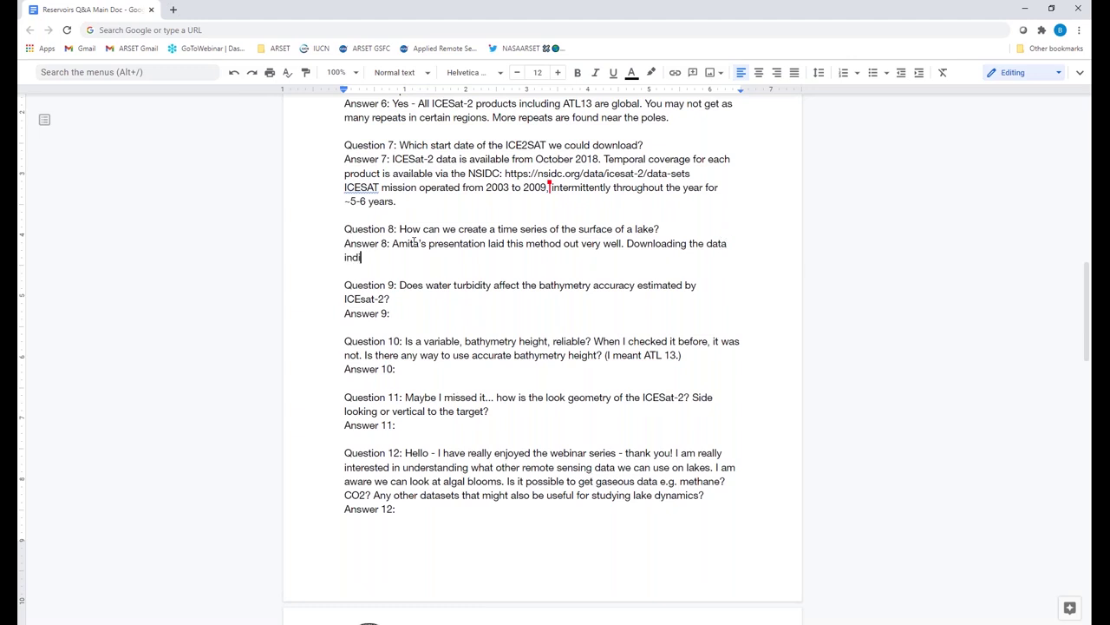
text(vidually)
key(BackSpace)
key(BackSpace)
key(BackSpace)
key(BackSpace)
key(BackSpace)
key(BackSpace)
key(BackSpace)
key(BackSpace)
key(BackSpace)
key(BackSpace)
key(BackSpace)
key(BackSpace)
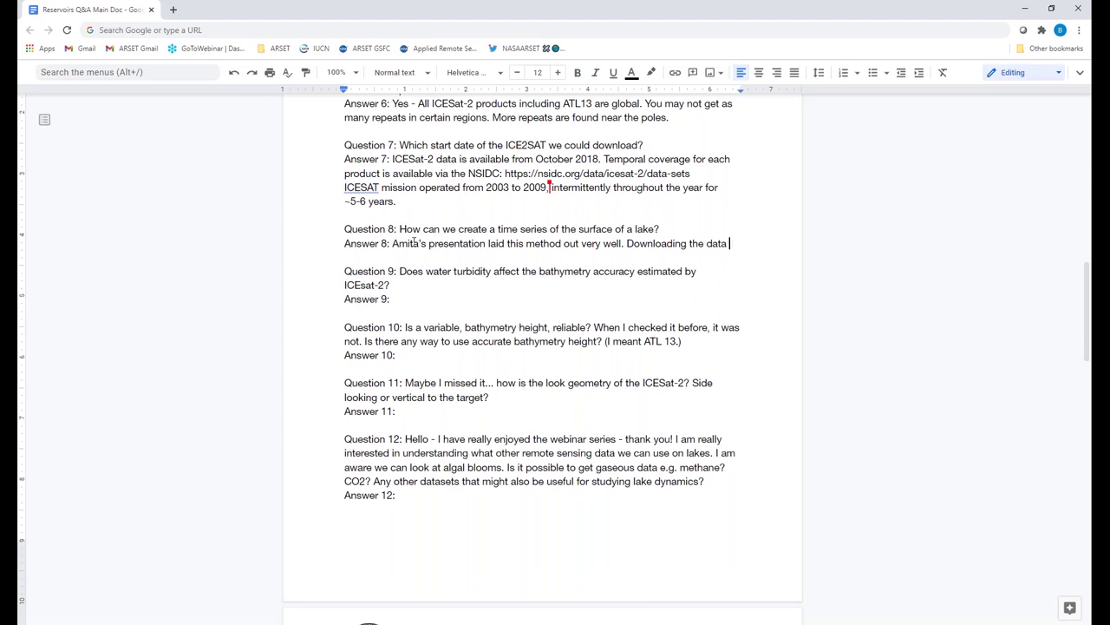
text(for each )
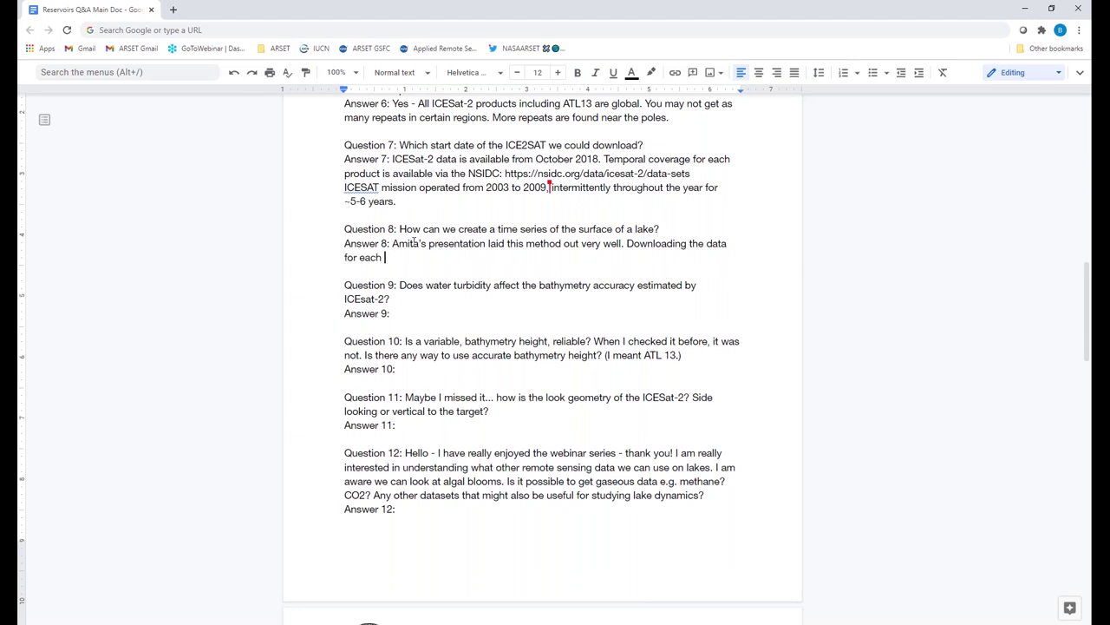
text(date and compiling.)
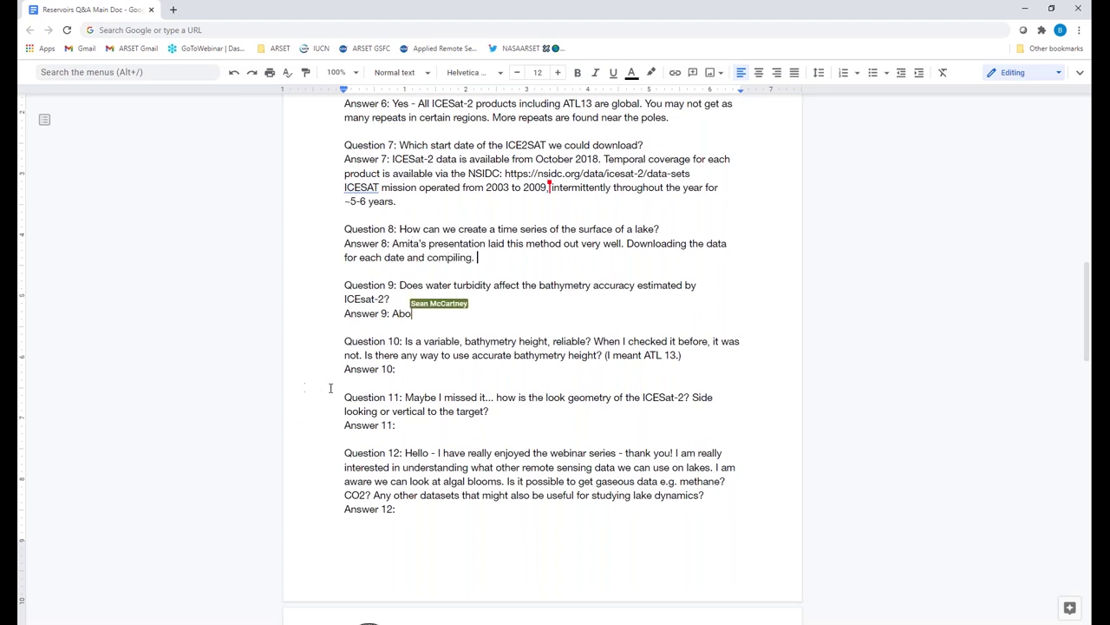
Prefix Answer 7's ICESAT sentence with 'The first'.
click(396, 369)
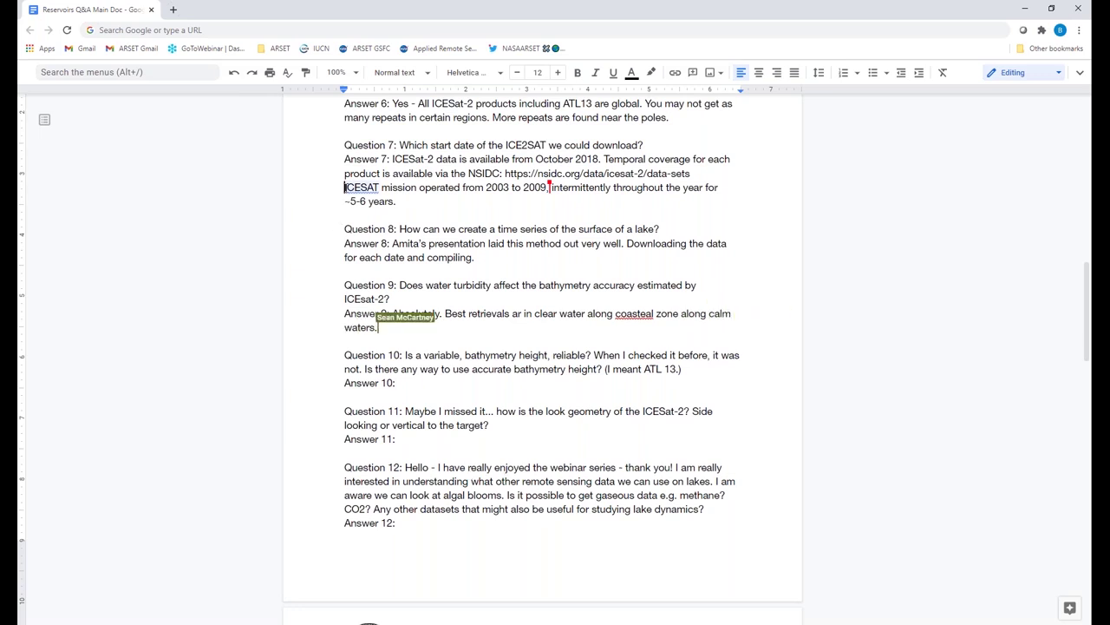
text(The first)
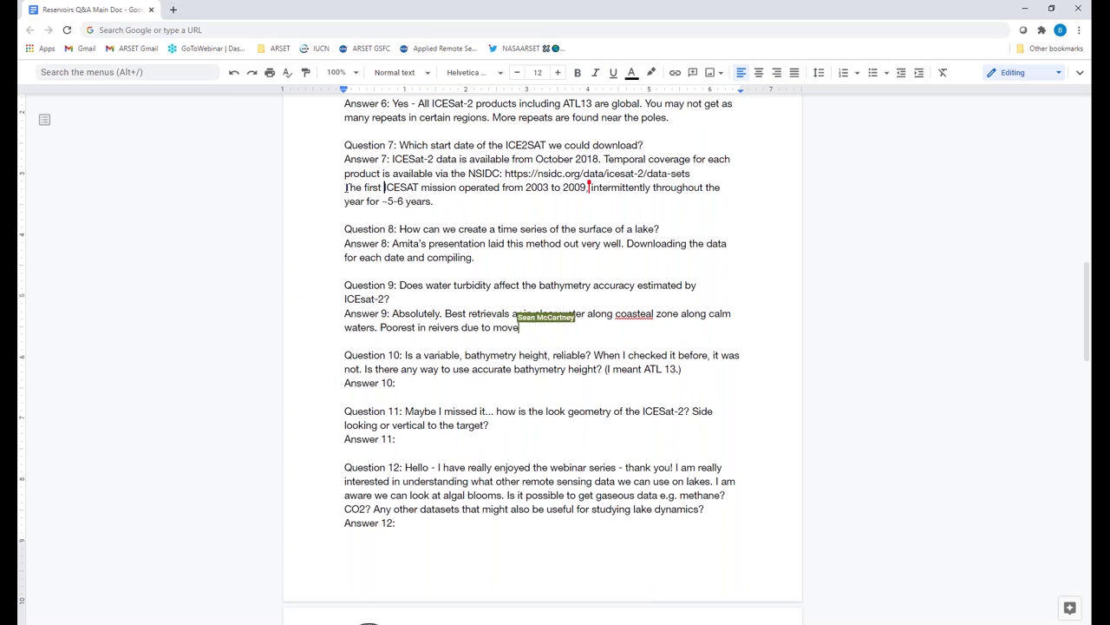
click(402, 382)
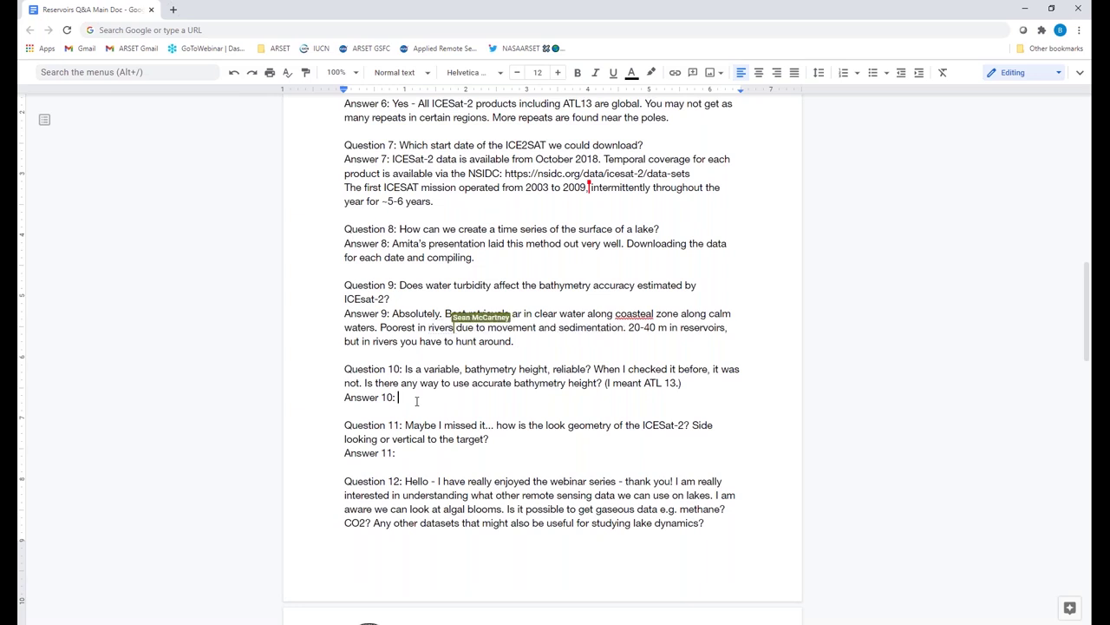
Write Answer 10: ATL 13 retrieval depends on water backscatter, deeper photons are harder, reliability flag included.
text(The current )
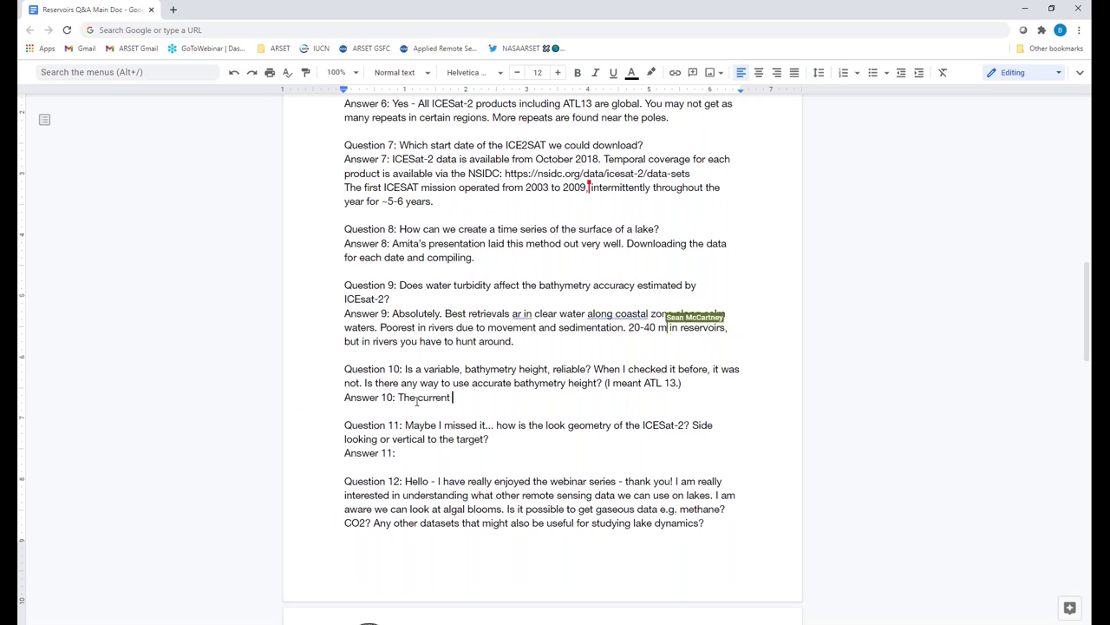
text(retrie)
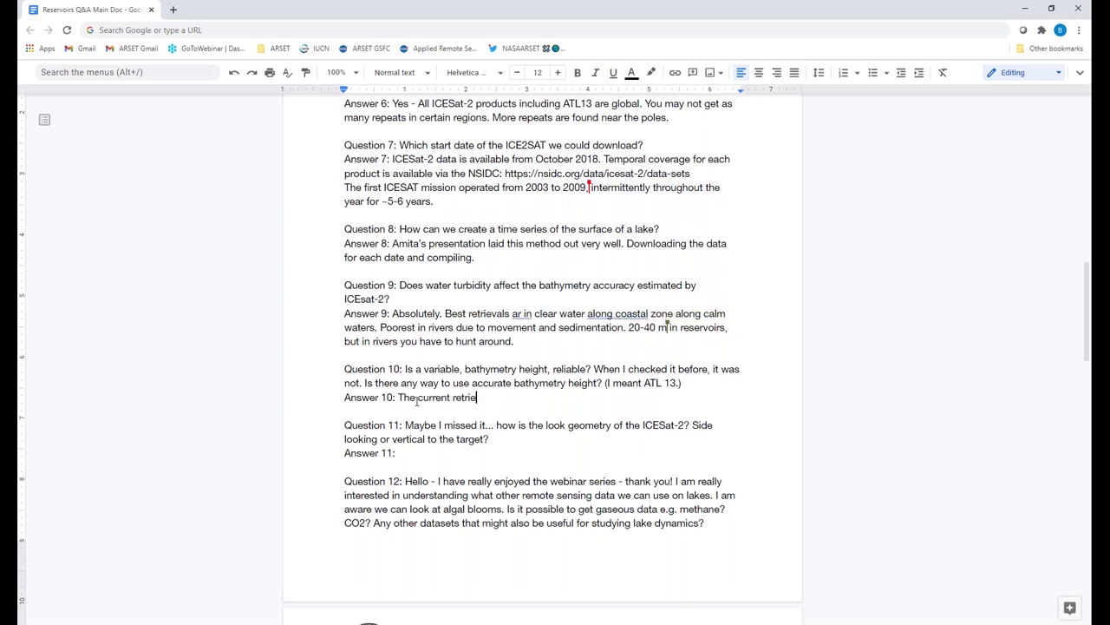
text(val in )
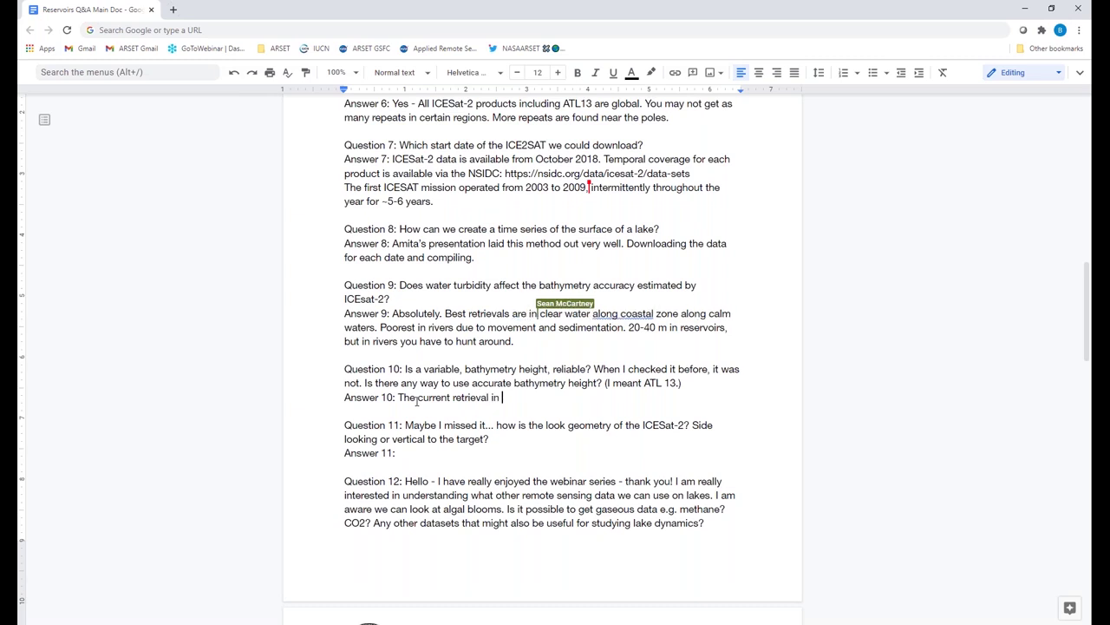
text(ATL 13 )
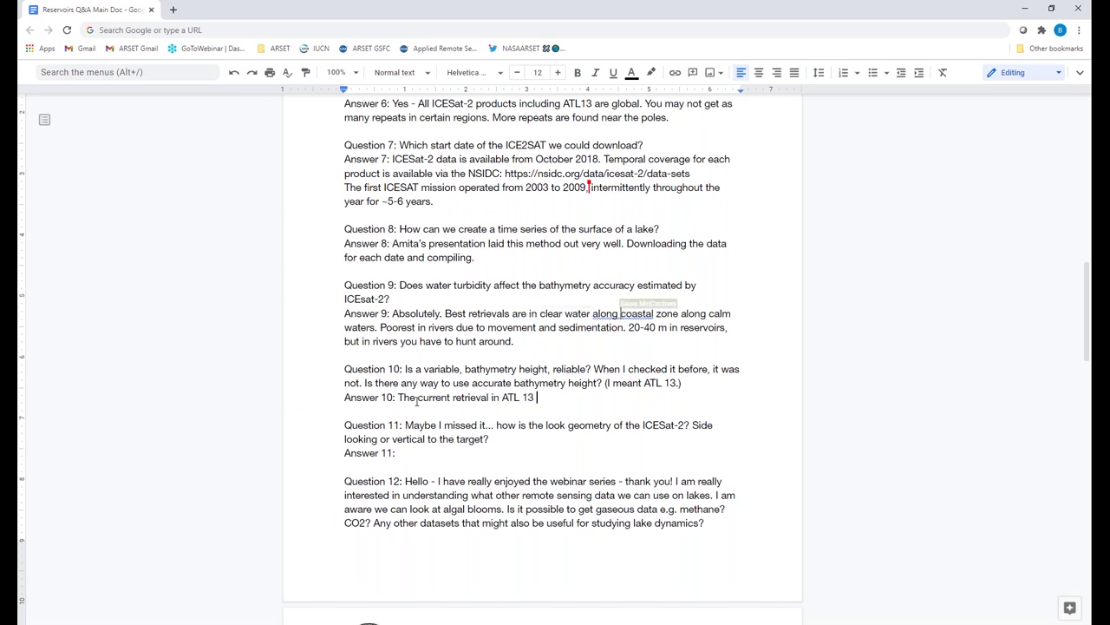
text(can be af)
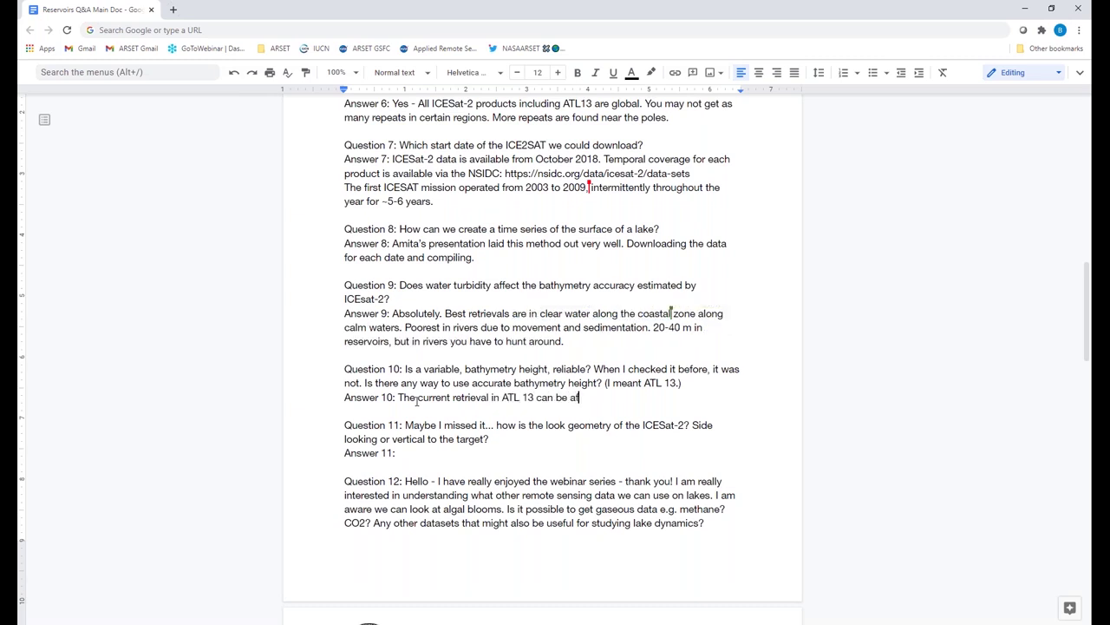
text(fected by other)
key(BackSpace)
key(BackSpace)
key(BackSpace)
key(BackSpace)
key(BackSpace)
key(BackSpace)
text(the amt of backscatter.)
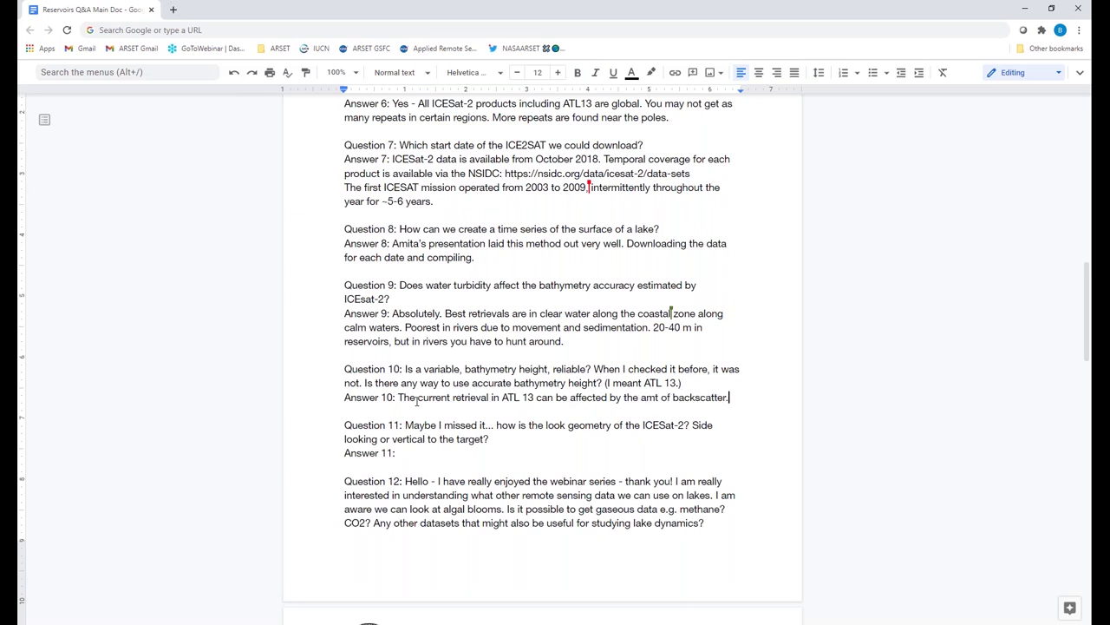
key(BackSpace)
text(in t)
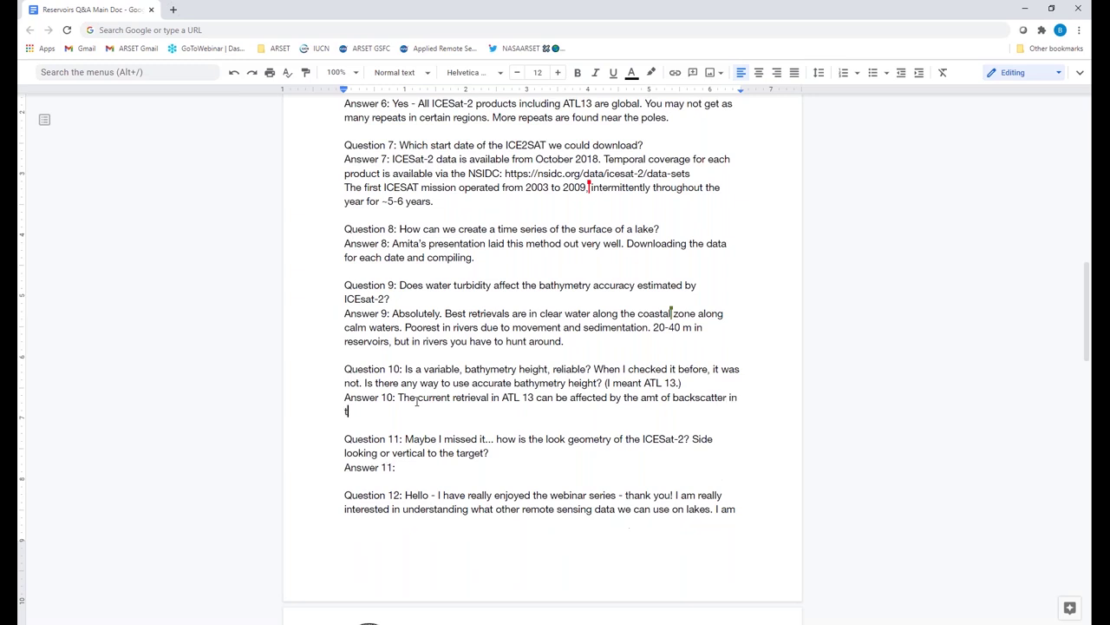
text(he watr. As you )
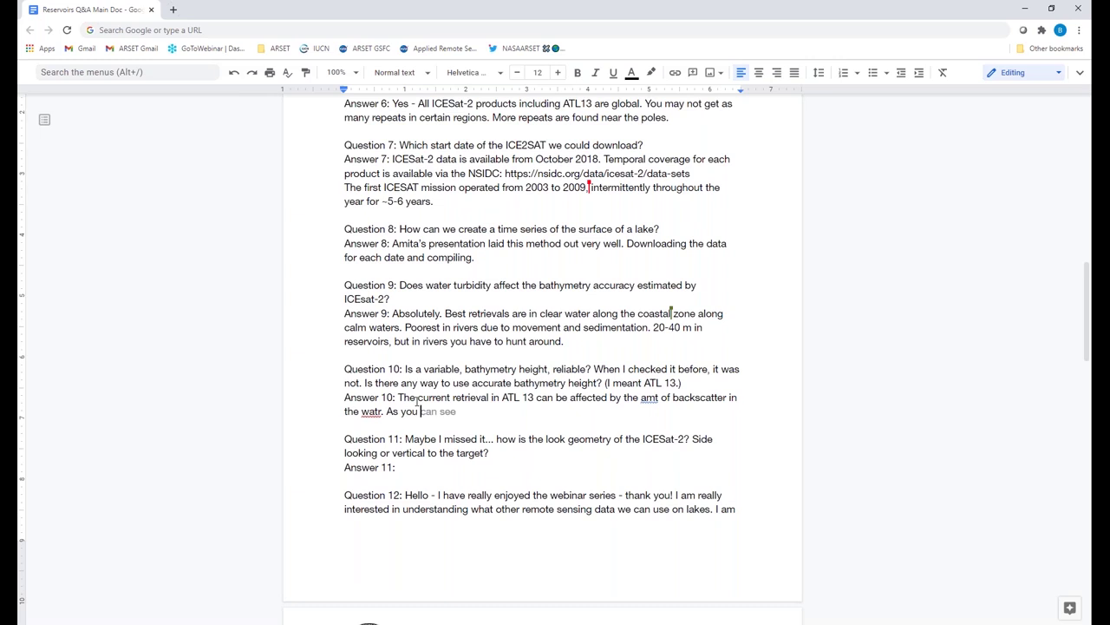
text(go deeper, the % of photon )
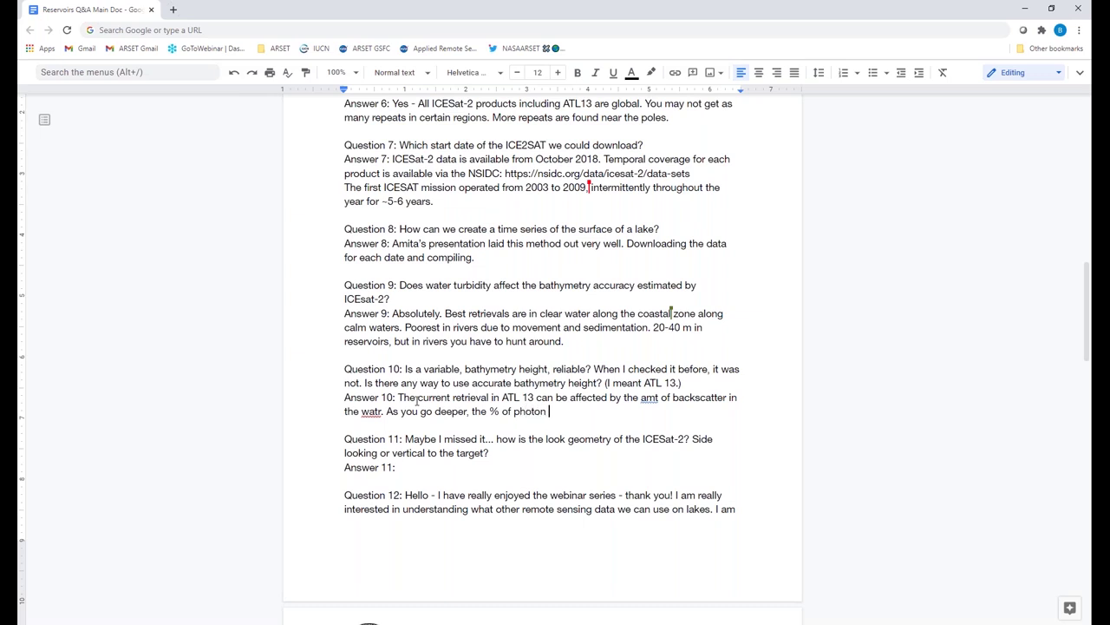
text(processed are harder to retr)
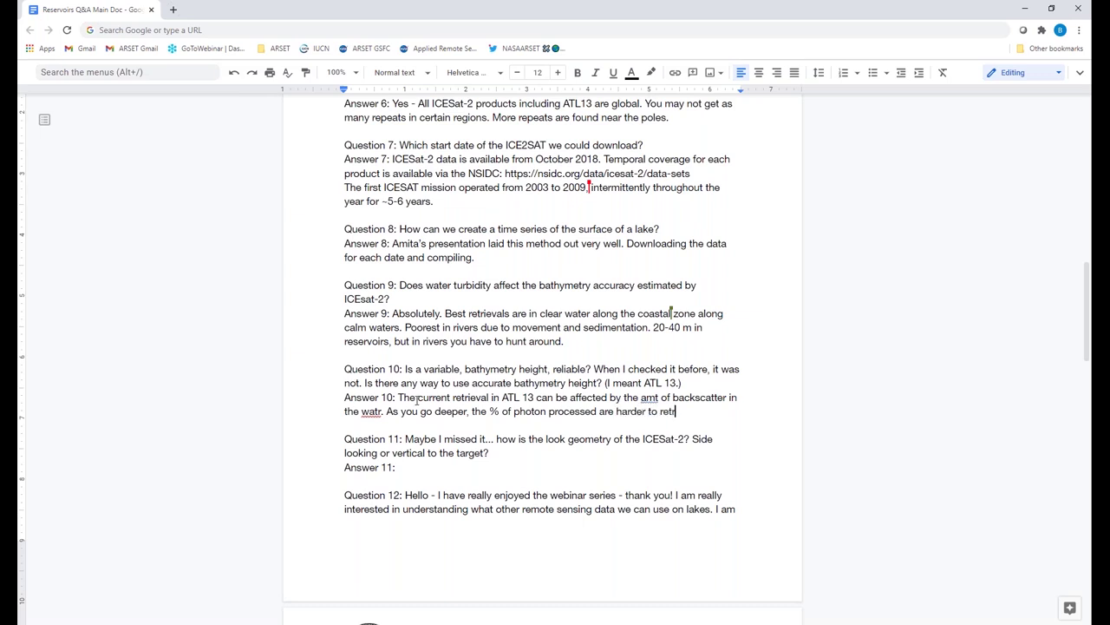
text(ieve.)
text(When we pub)
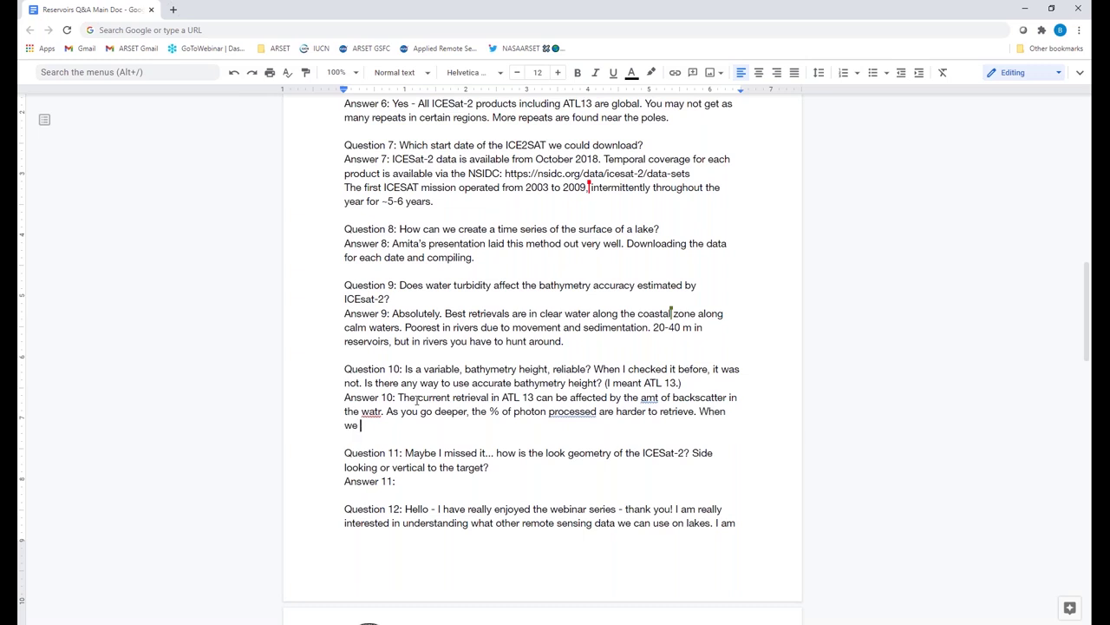
text(lished this data product, )
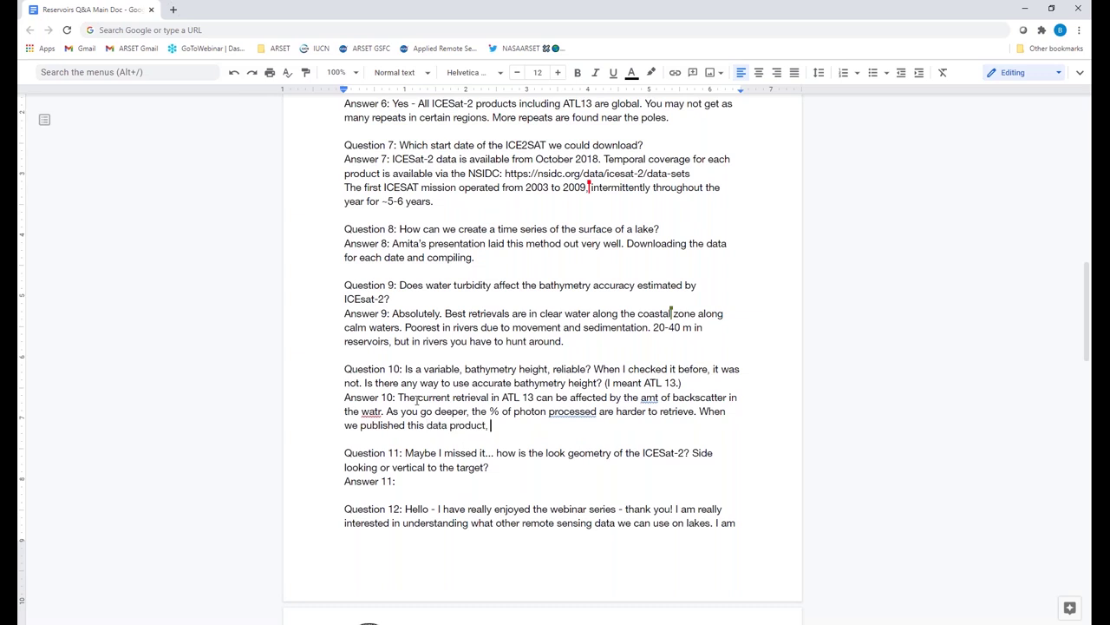
text(we have included a flag on data )
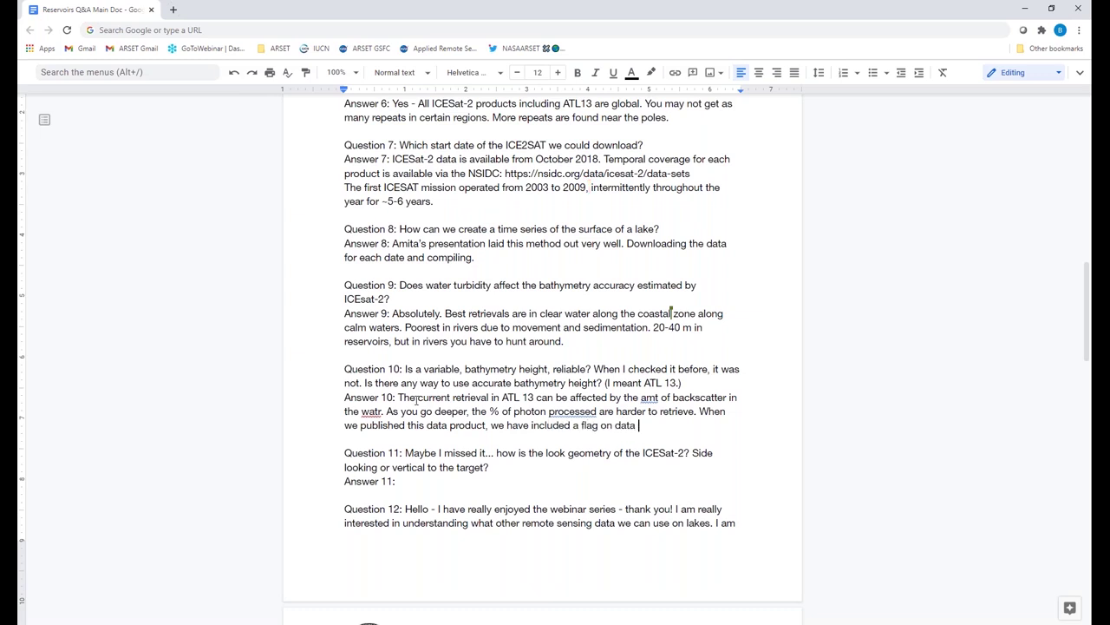
text(reliability.)
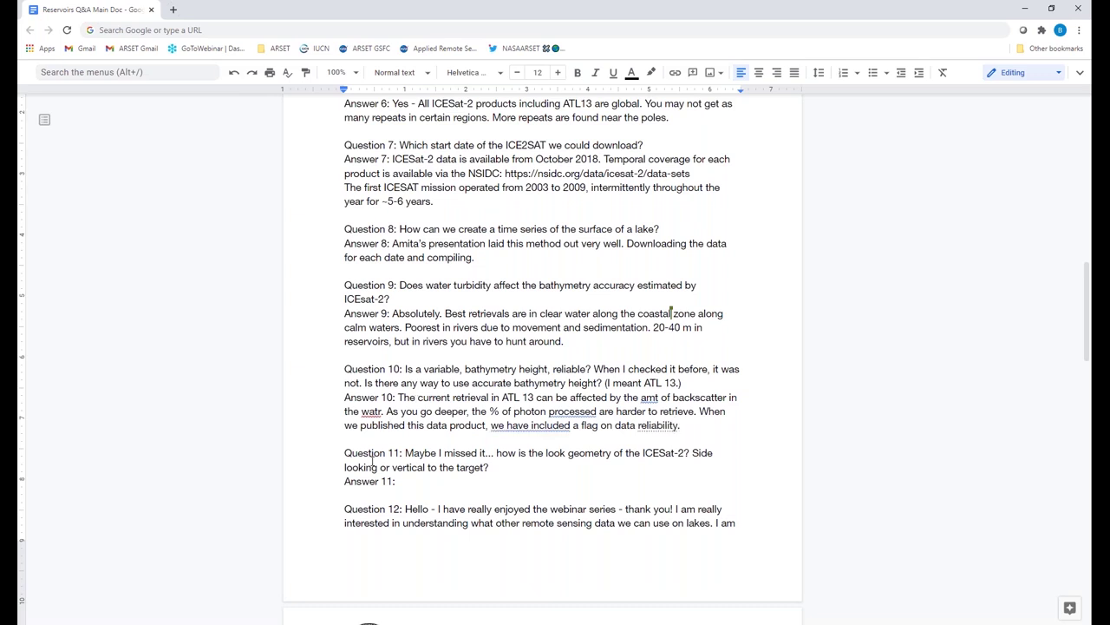
Start Answer 11 with 'It slightly points forward. Since there are 3 beams, the 2 side beams', fixing typos.
click(414, 483)
text(It slight;y points forward)
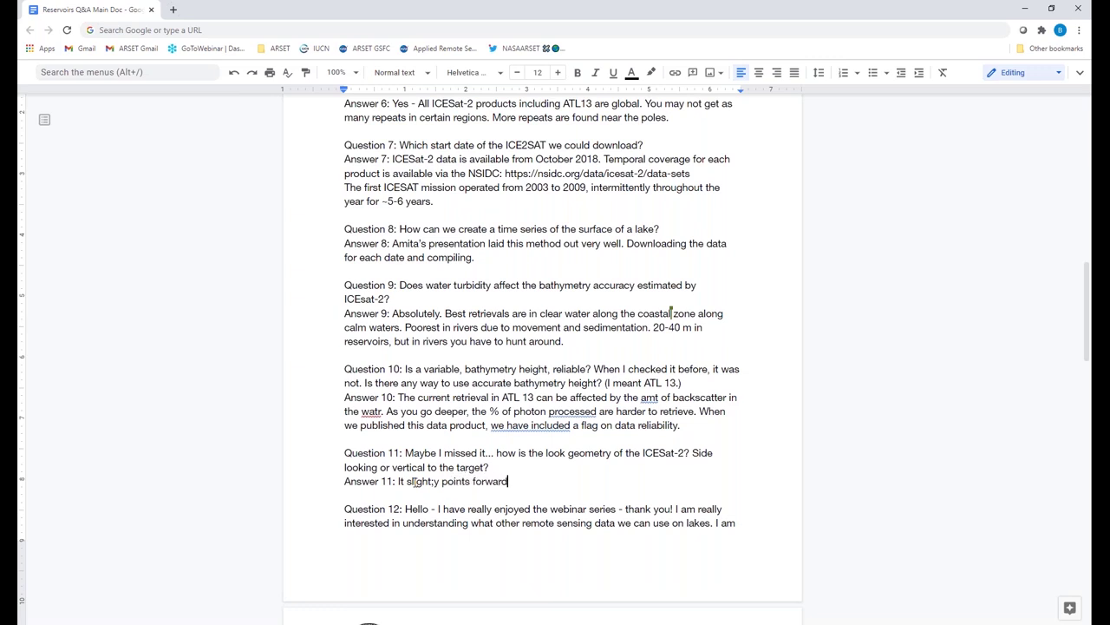
text(. Since there are 3 beams, )
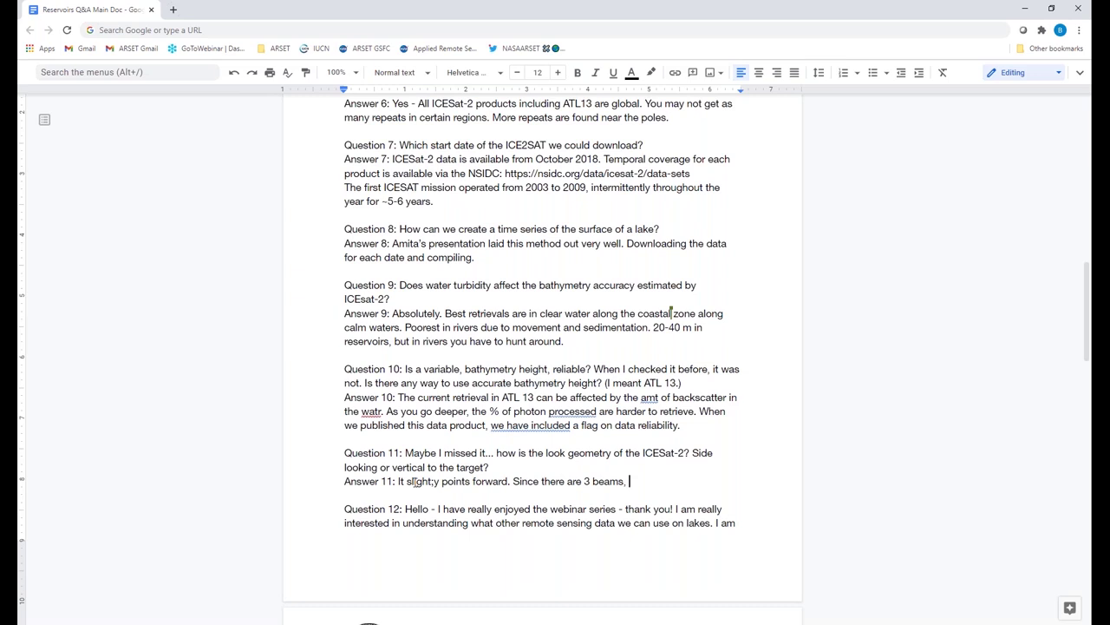
text(the 2 side beams)
click(435, 482)
key(BackSpace)
text(l)
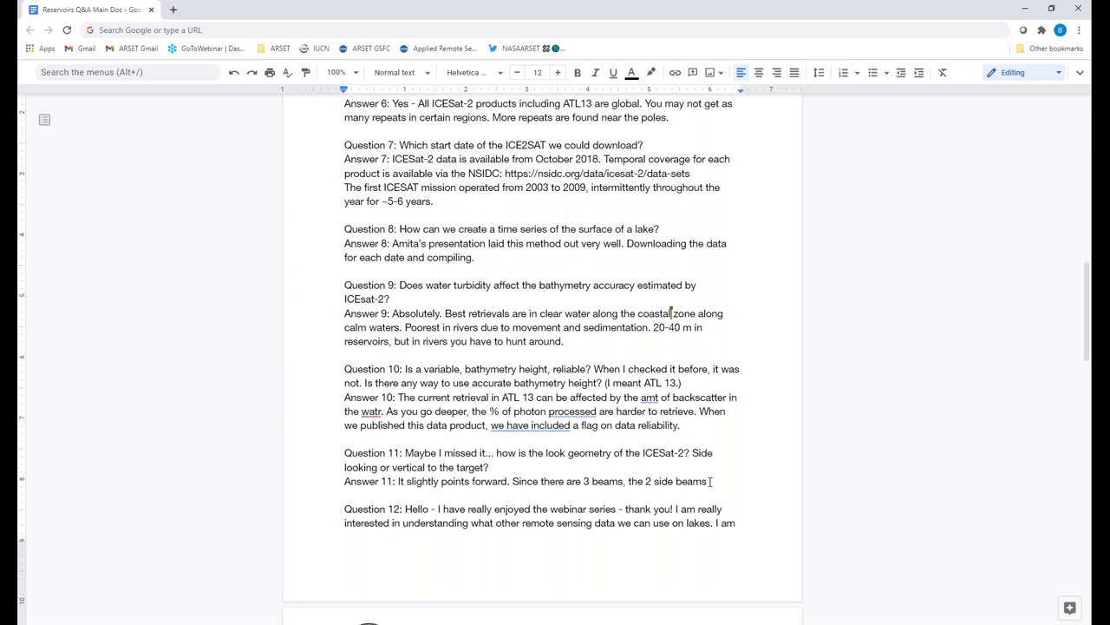
Add 'There is an off pointing in the lower latitudes.' and begin 'Angle data can be found in the'.
click(710, 481)
text(. There is an)
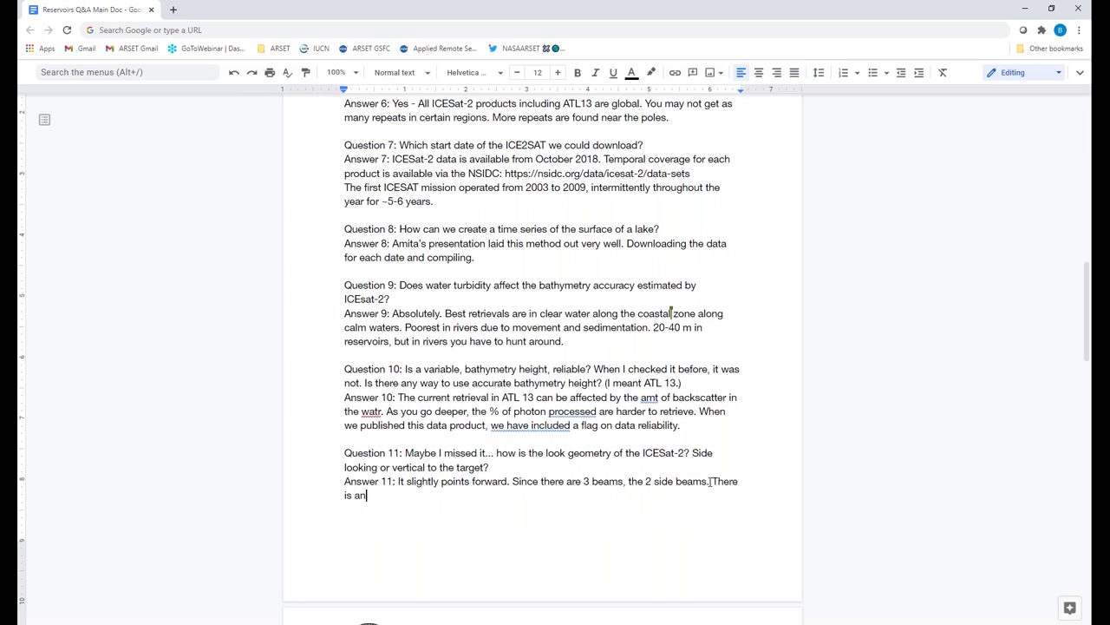
text( off pointing in the lower lattit)
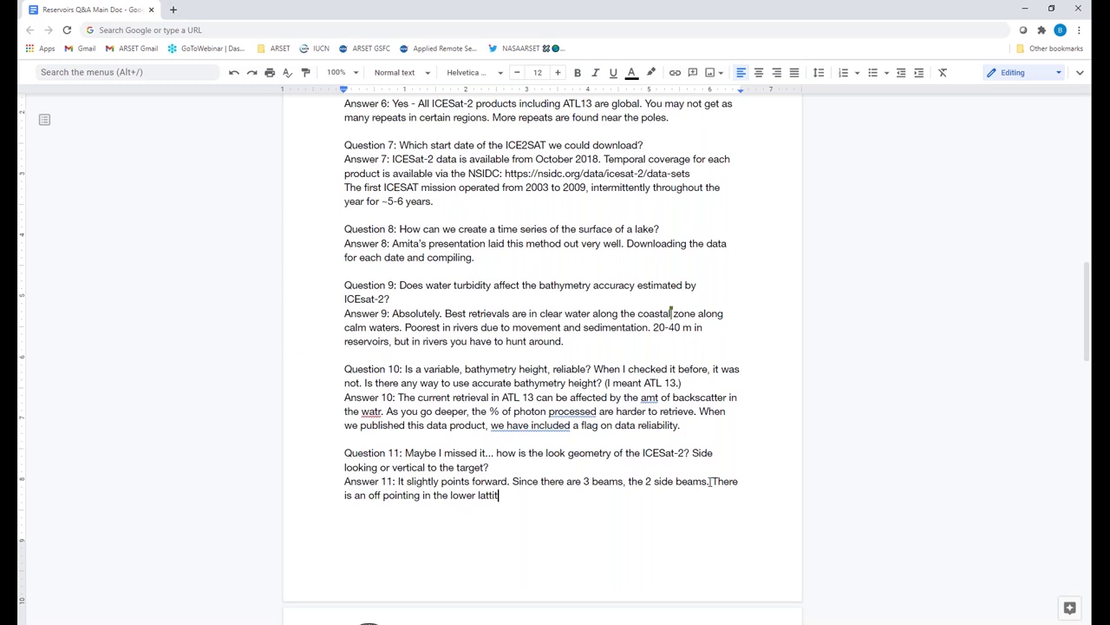
key(BackSpace)
key(BackSpace)
key(BackSpace)
text(itudes)
key(BackSpace)
text(.)
text(Angle data can be found)
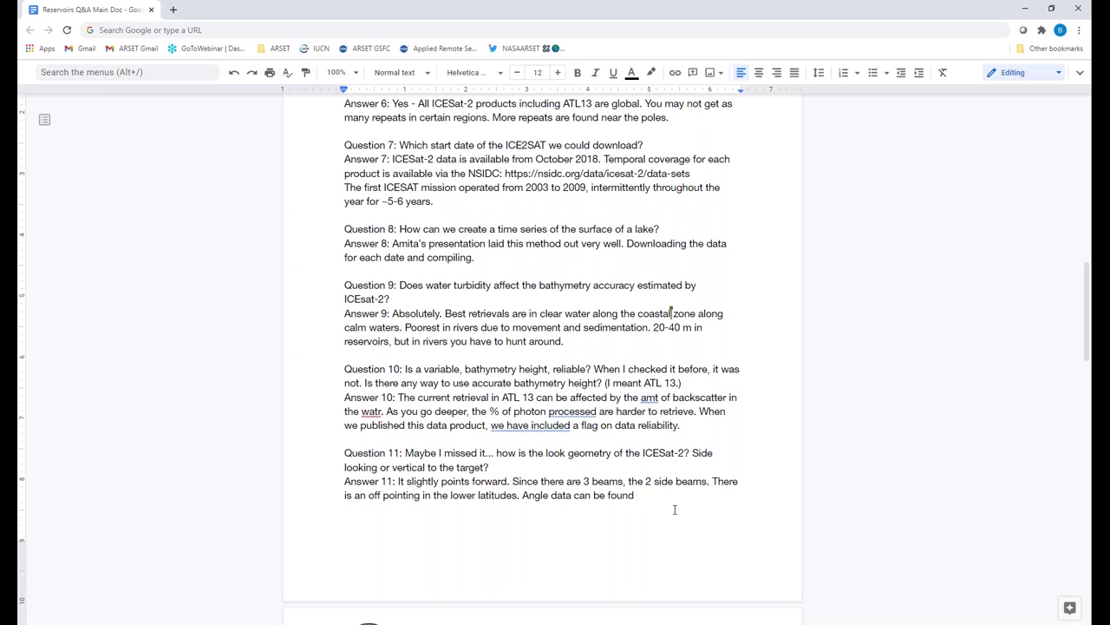
text(in the)
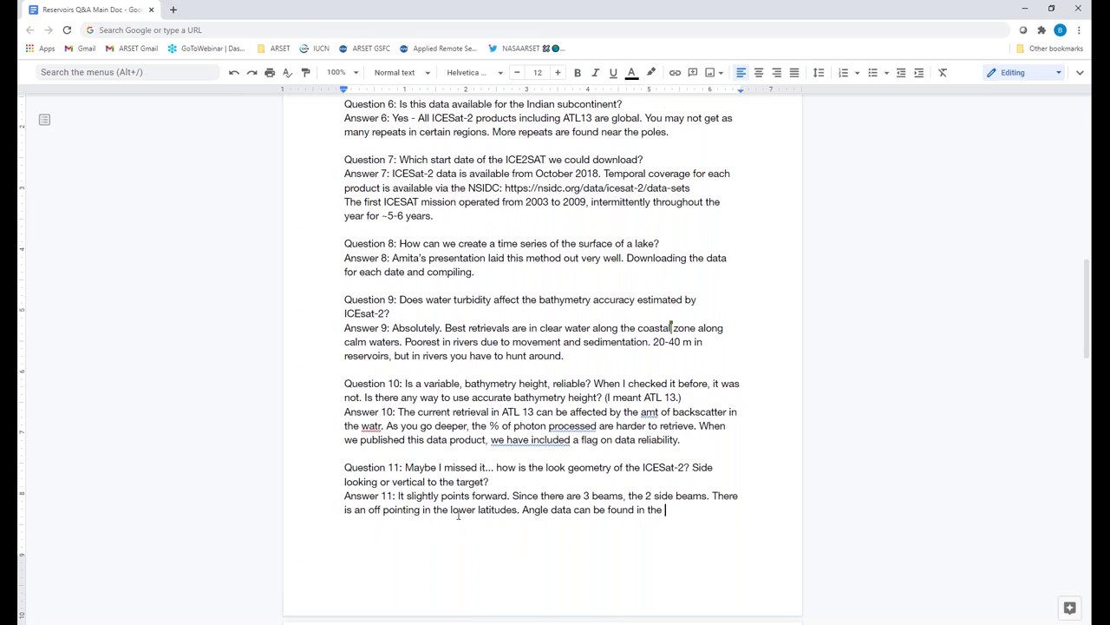
Insert 'Not directly nadir.' before the beams sentence and end Answer 11 with 'metadata.'.
click(513, 495)
text(Not )
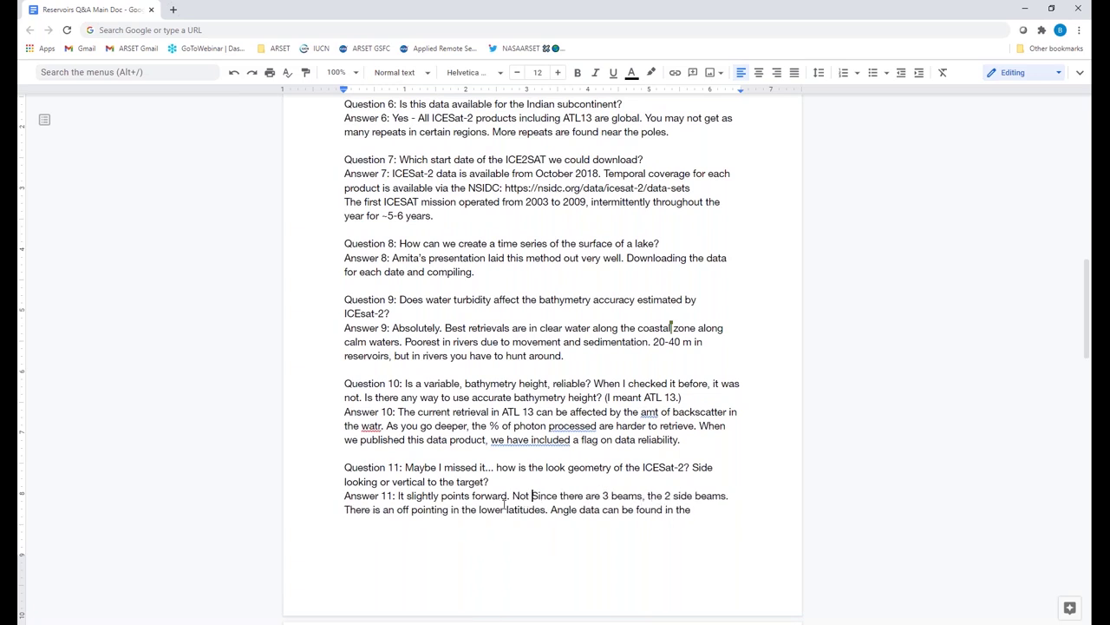
text(directly )
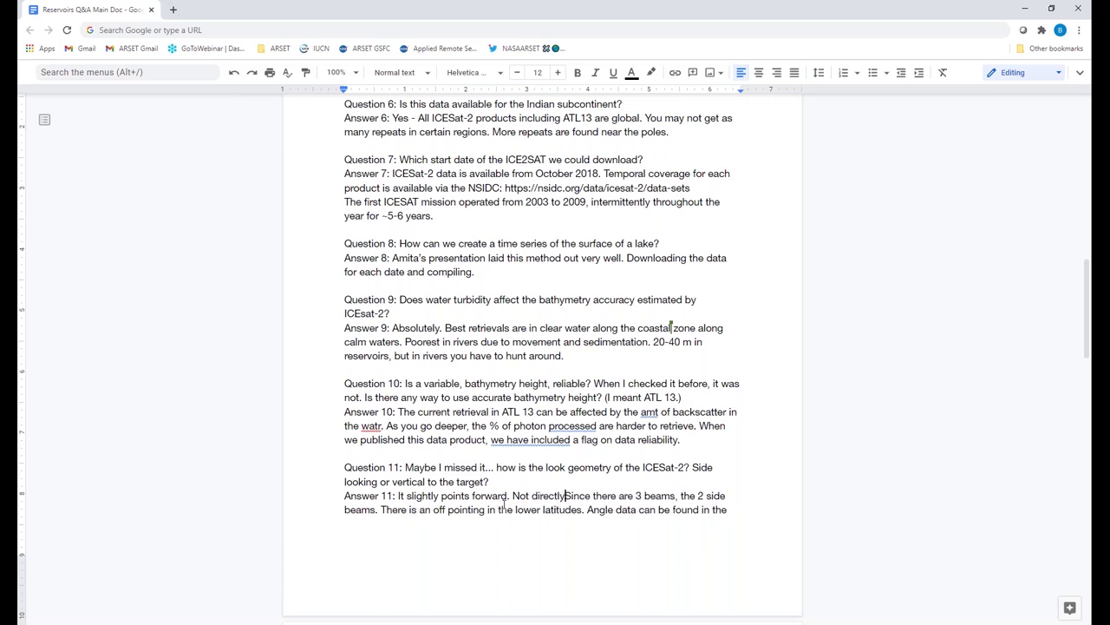
text(nadir)
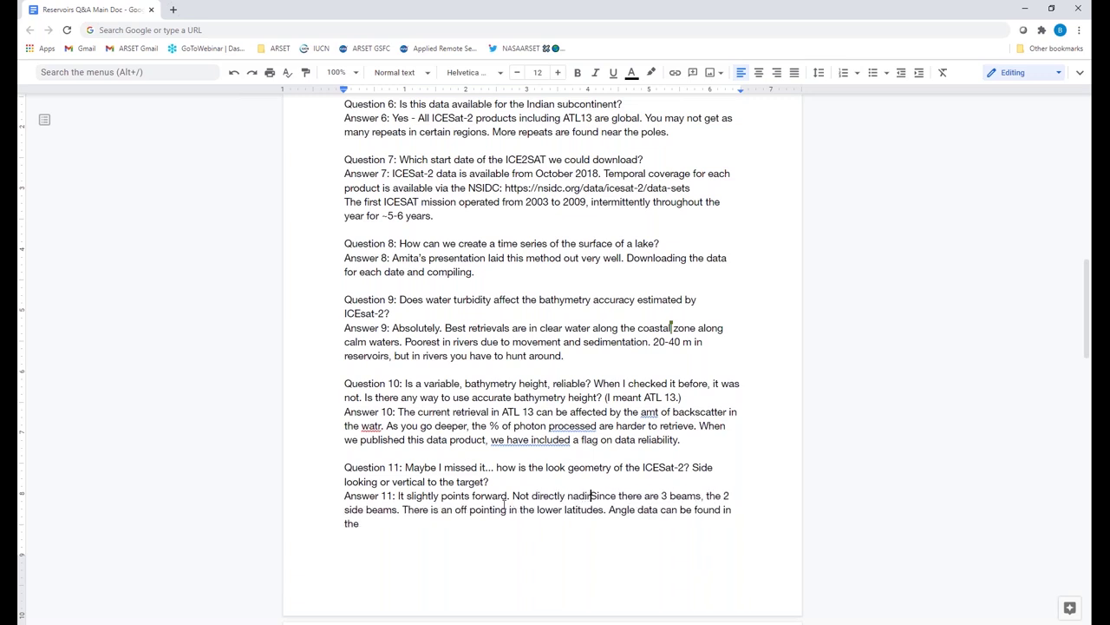
key(BackSpace)
text(.)
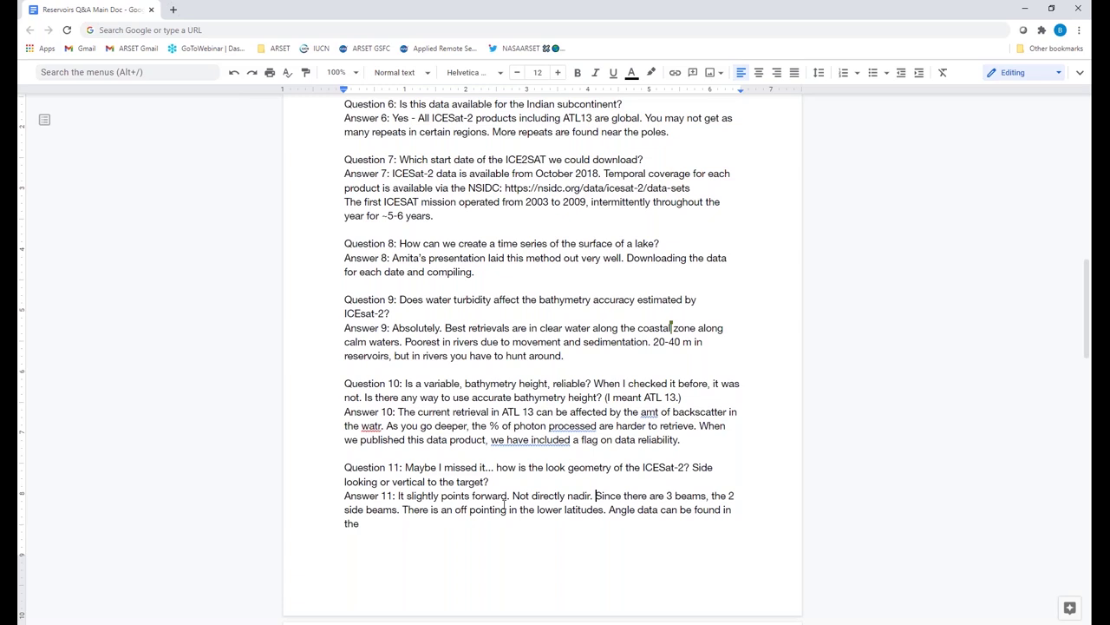
click(389, 523)
text(metadata.)
double_click(392, 525)
scroll(392, 527, down, 3)
scroll(420, 405, down, 2)
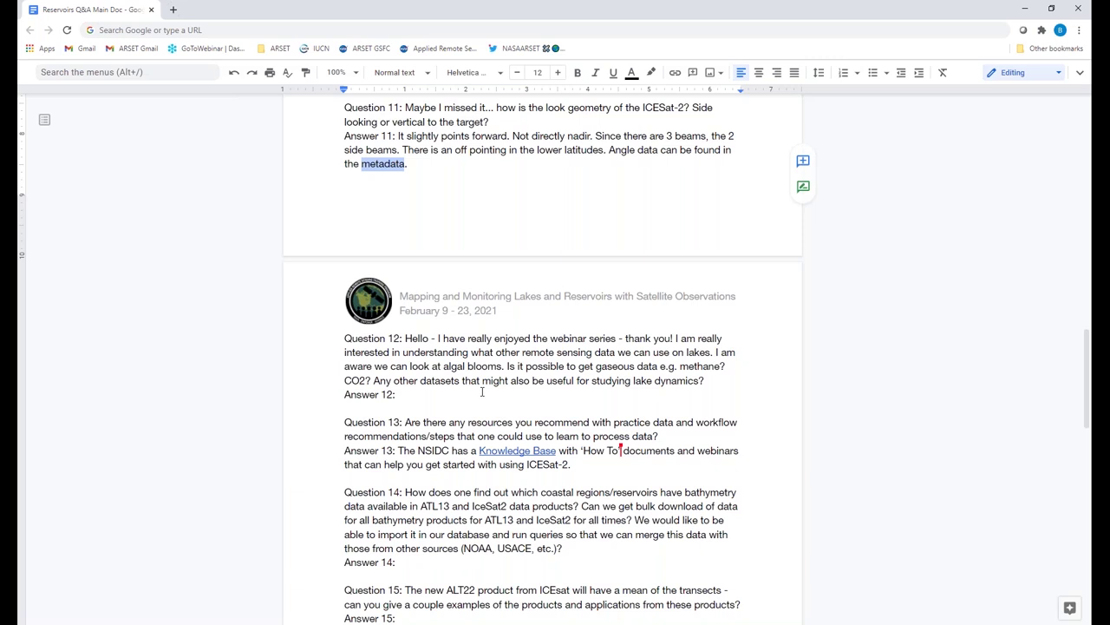
Begin Answer 12: Radar, Jason 1,2,3 and Sentinel data suit altimetry; multispectral efforts for water quality.
click(416, 394)
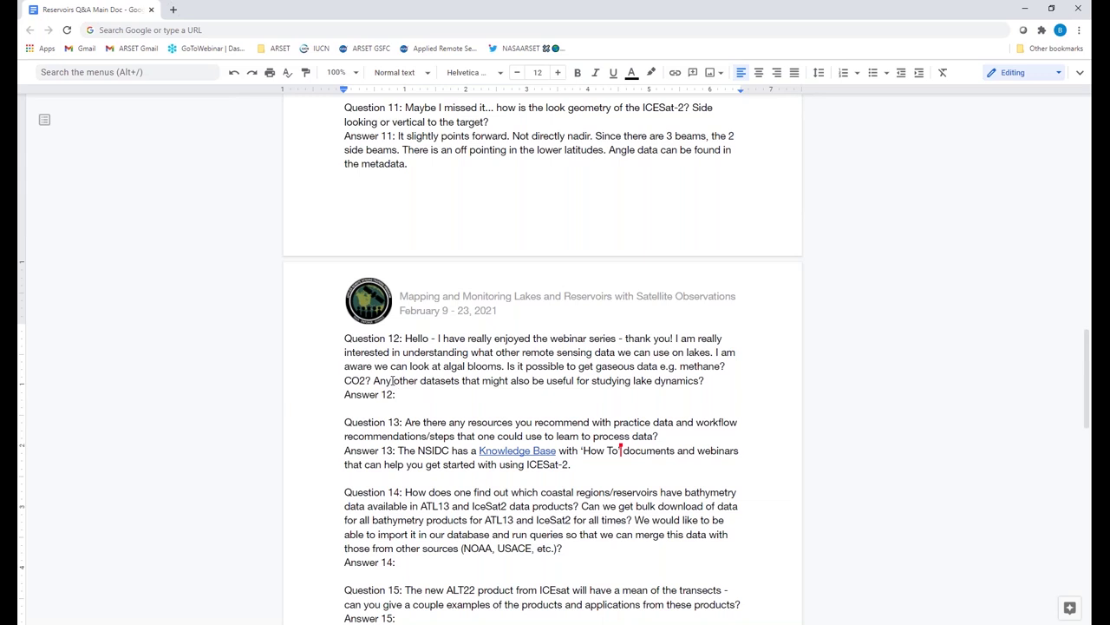
text(Radar,)
text(Jason 1,2,3 and sent)
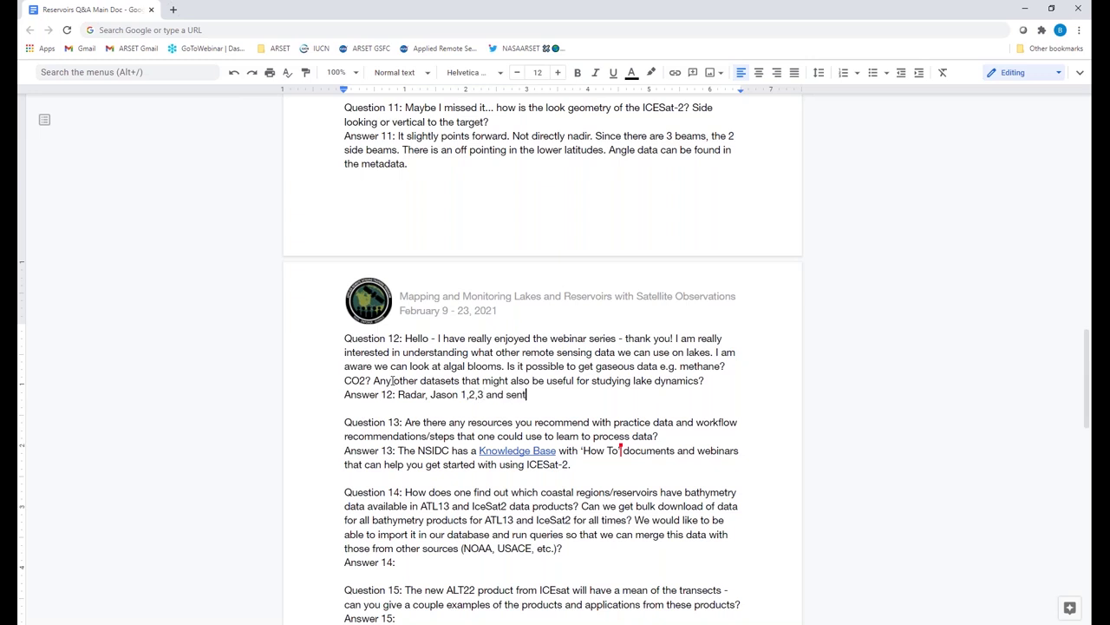
text(inel data are great for altime)
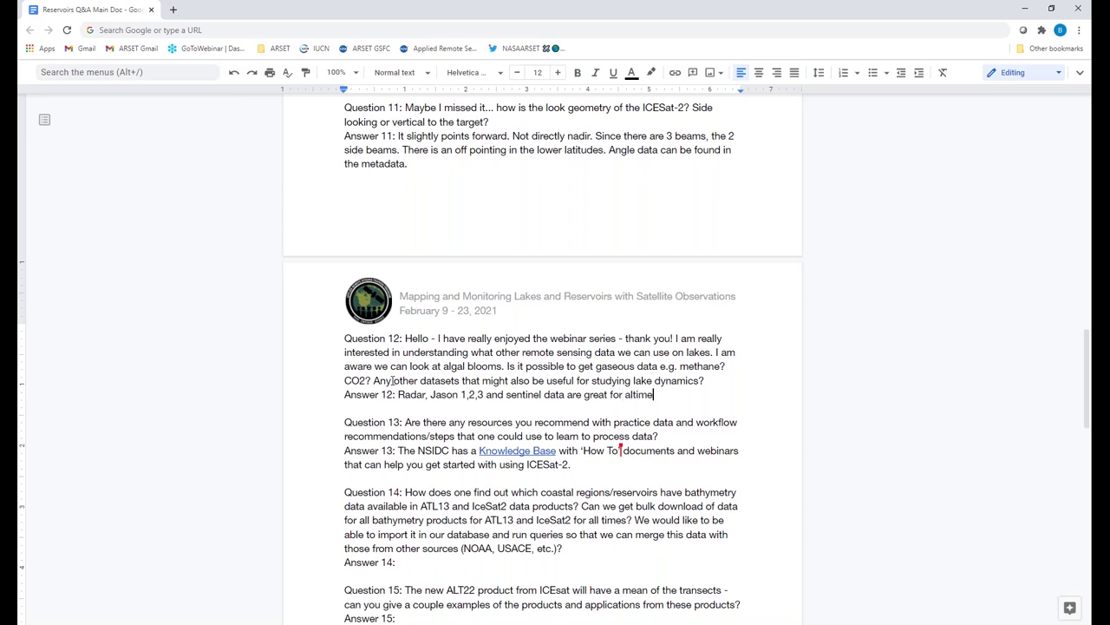
text(try.)
text( WO)
text( efforts )
text(using mu)
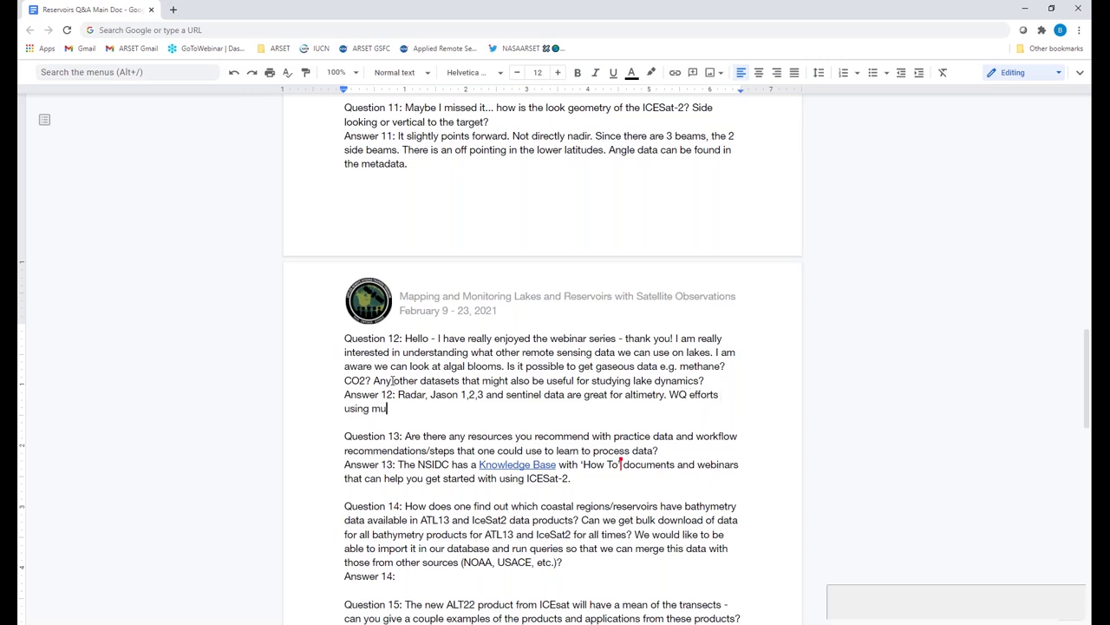
text(ltispectral data ()
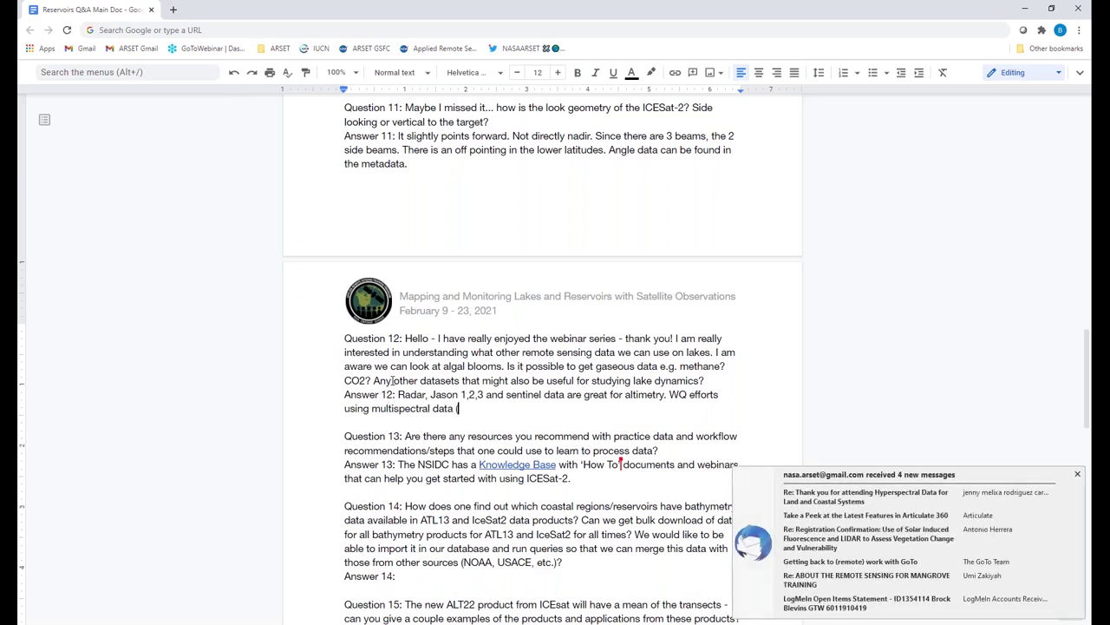
text(MODIS, La)
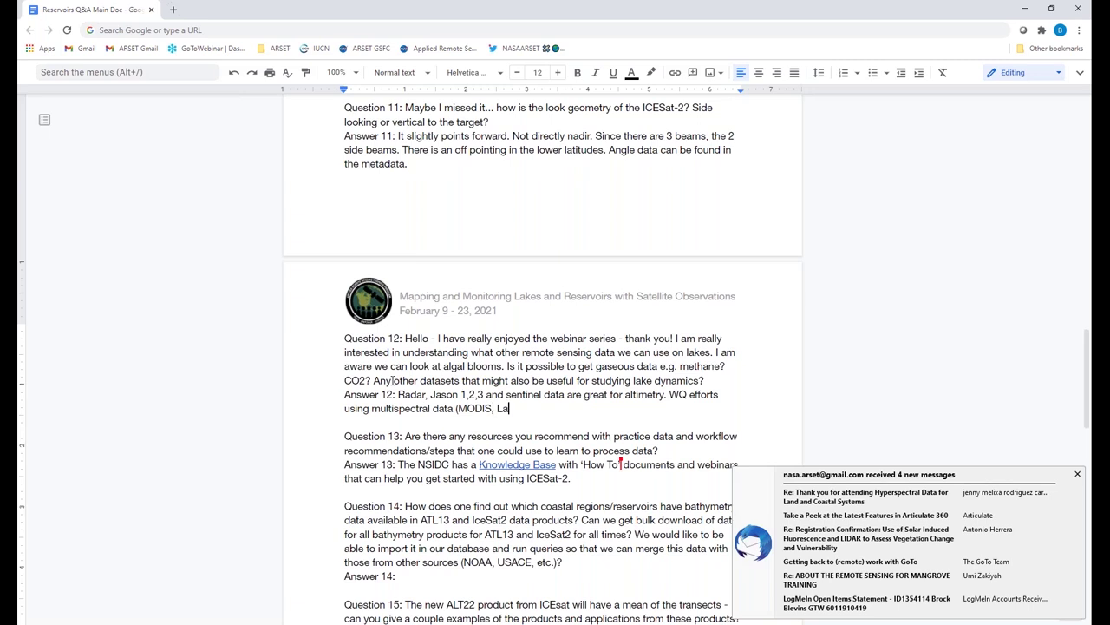
text(ndsat) have been used. )
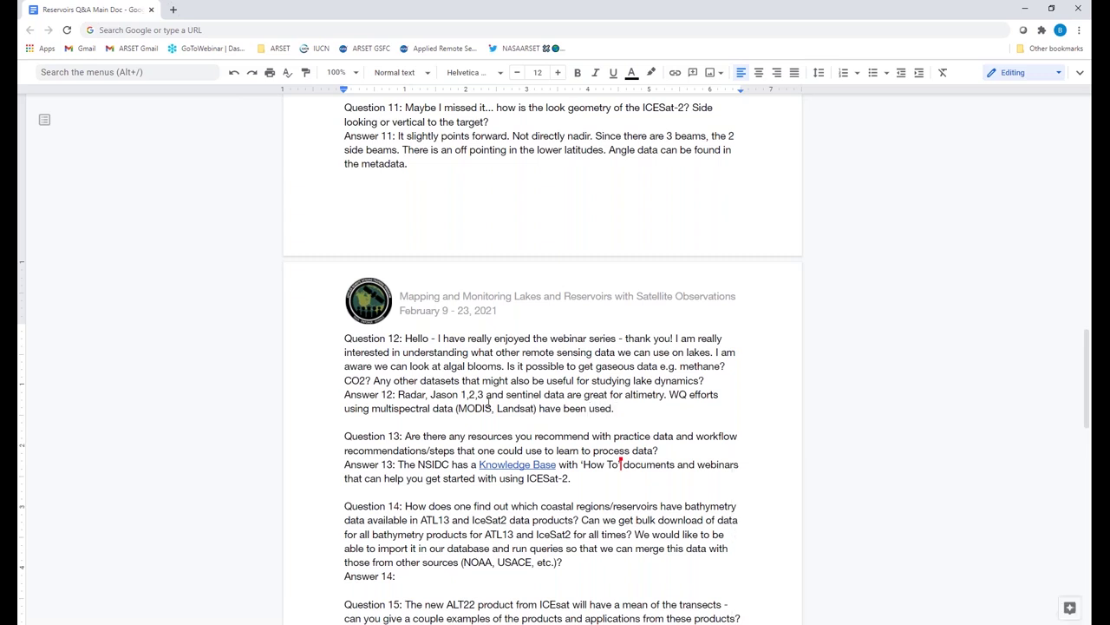
text(ARSET has conducted)
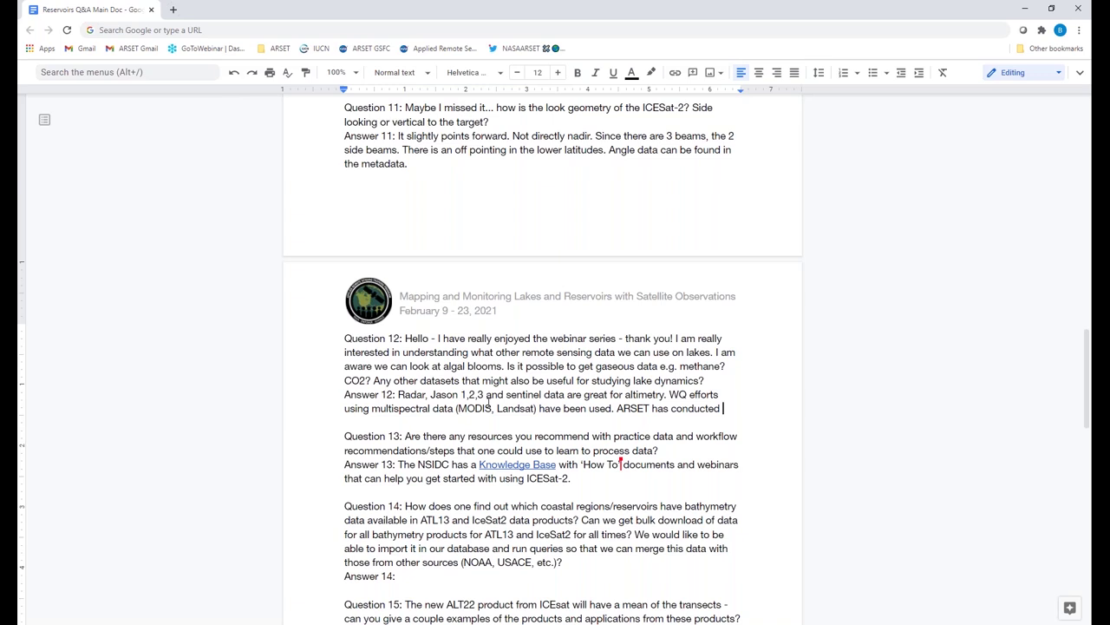
Finish Answer 12 with 'quite a few webinar series on WQ (algal blooms).'.
text(quite a few )
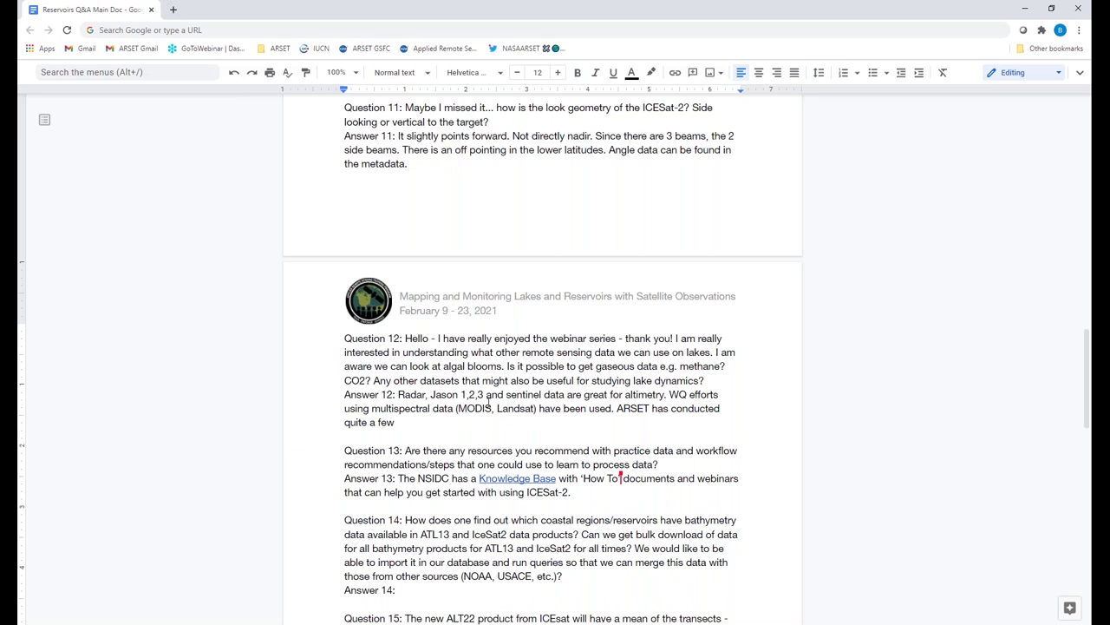
text(wev)
key(BackSpace)
text(binar sere)
key(BackSpace)
text(ies on WQ.)
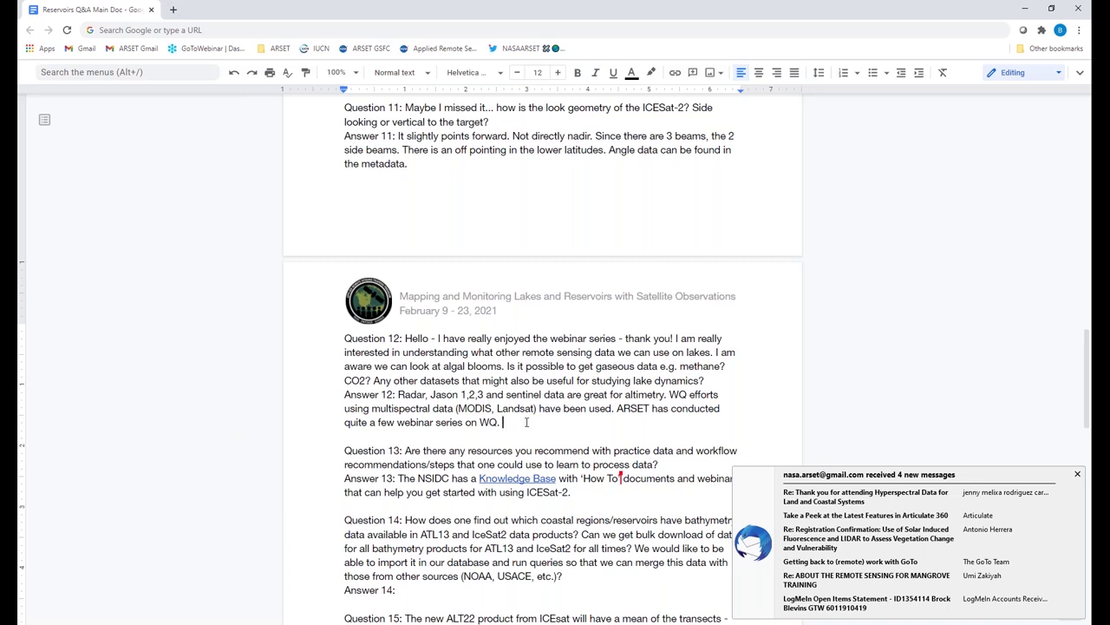
click(1078, 474)
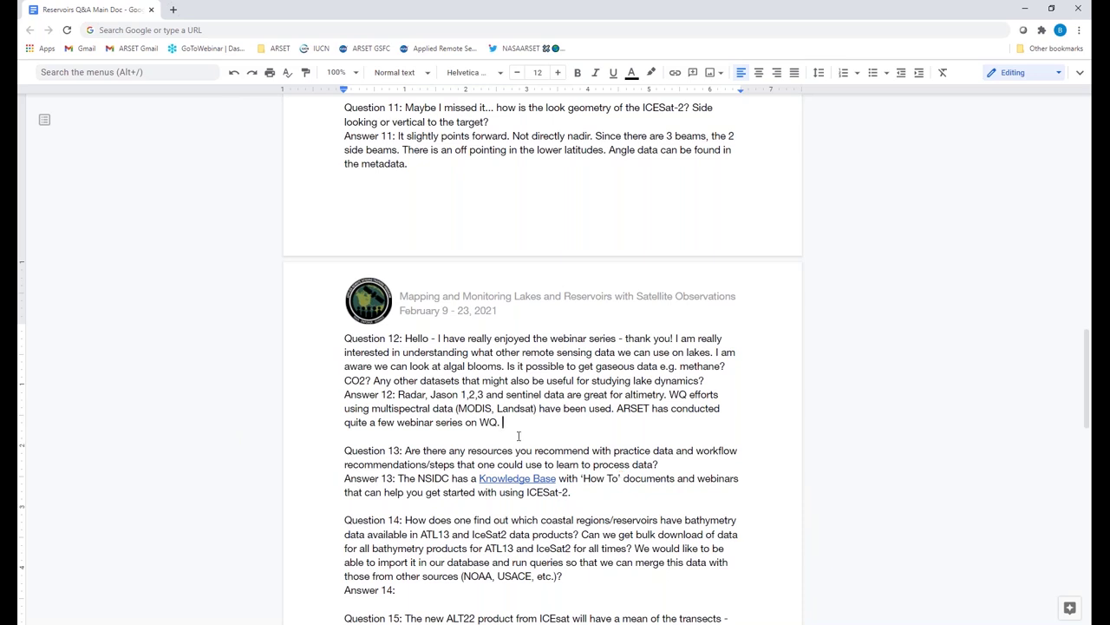
key(BackSpace)
text((algal blooms).)
Copy the Knowledge Base link address and select the opening words of Answer 13.
right_click(490, 477)
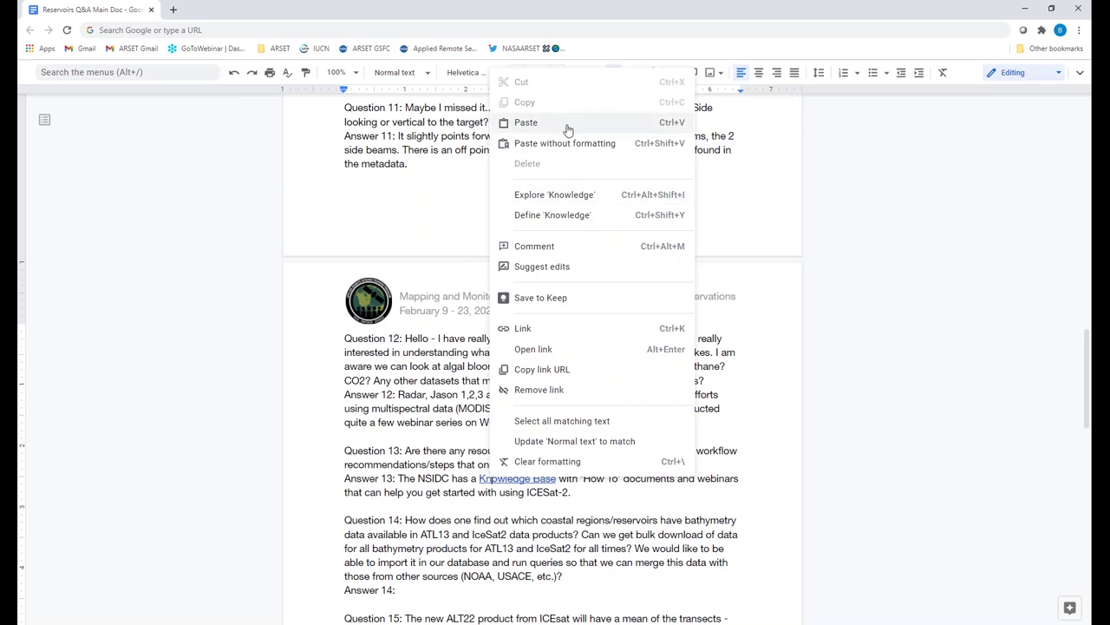
click(541, 369)
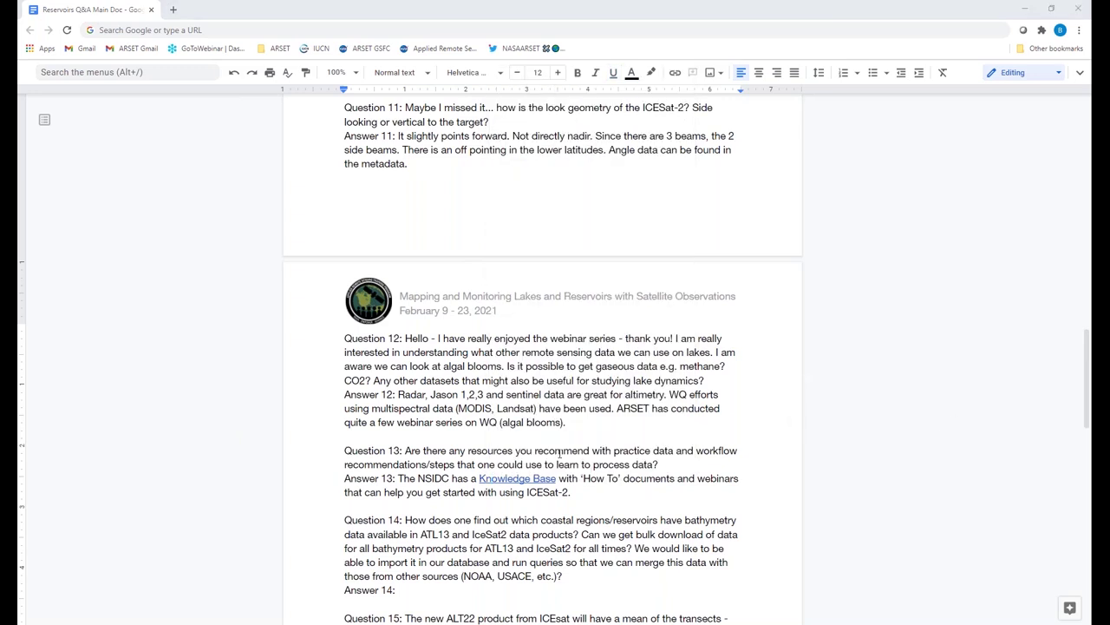
drag(399, 478, 555, 480)
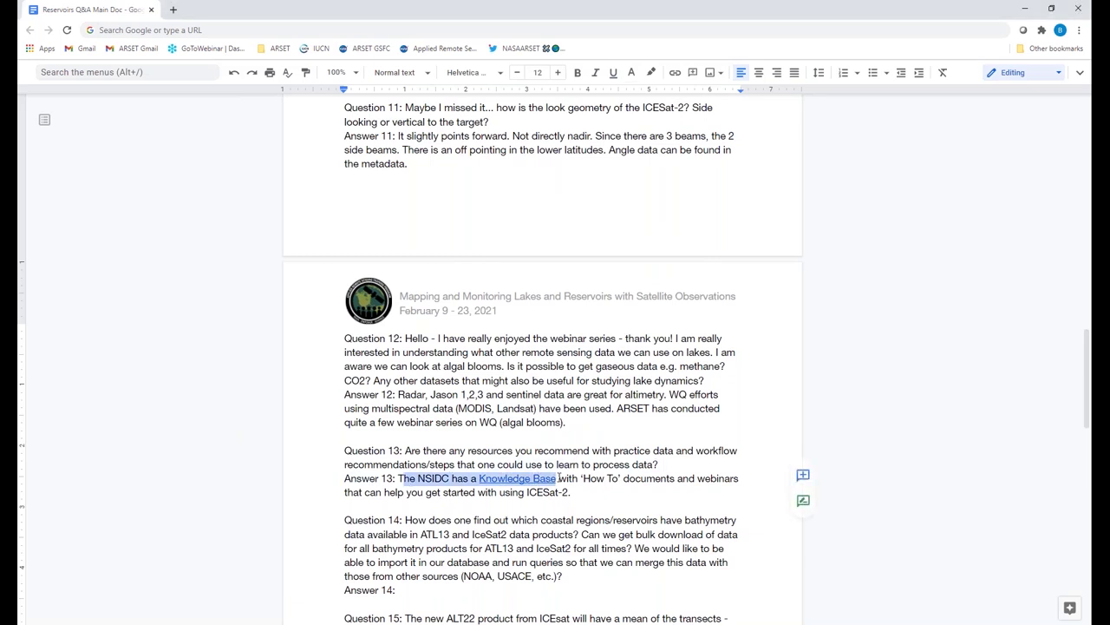
Open the NSIDC Knowledge Base's ICESat-2 How To and FAQ page in a new tab, then return to the Q&A doc.
click(670, 498)
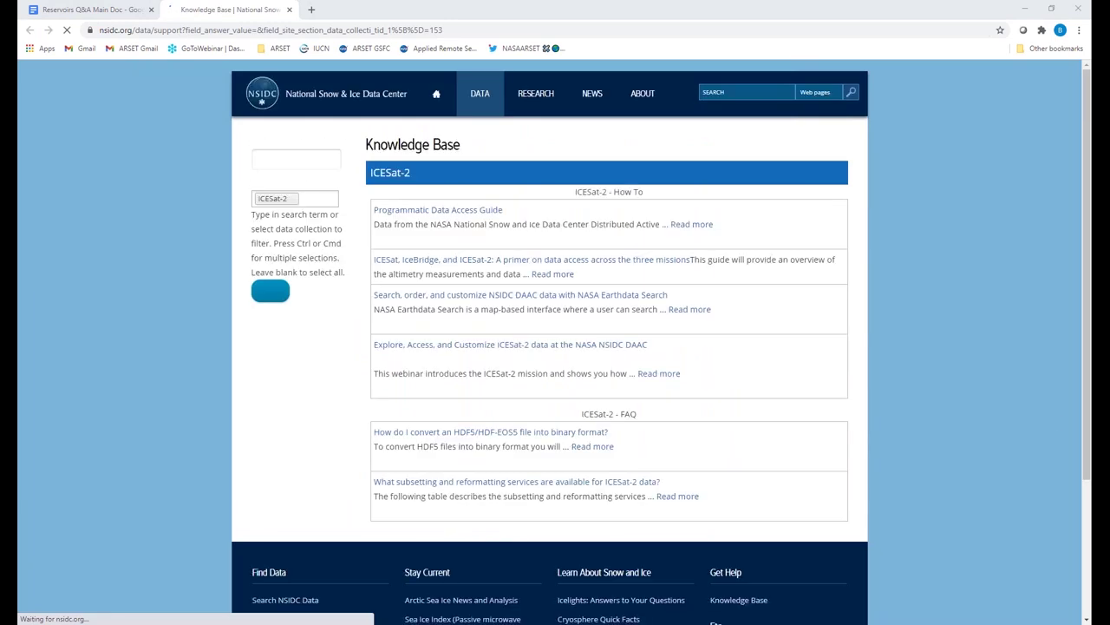
mouse_move(1076, 102)
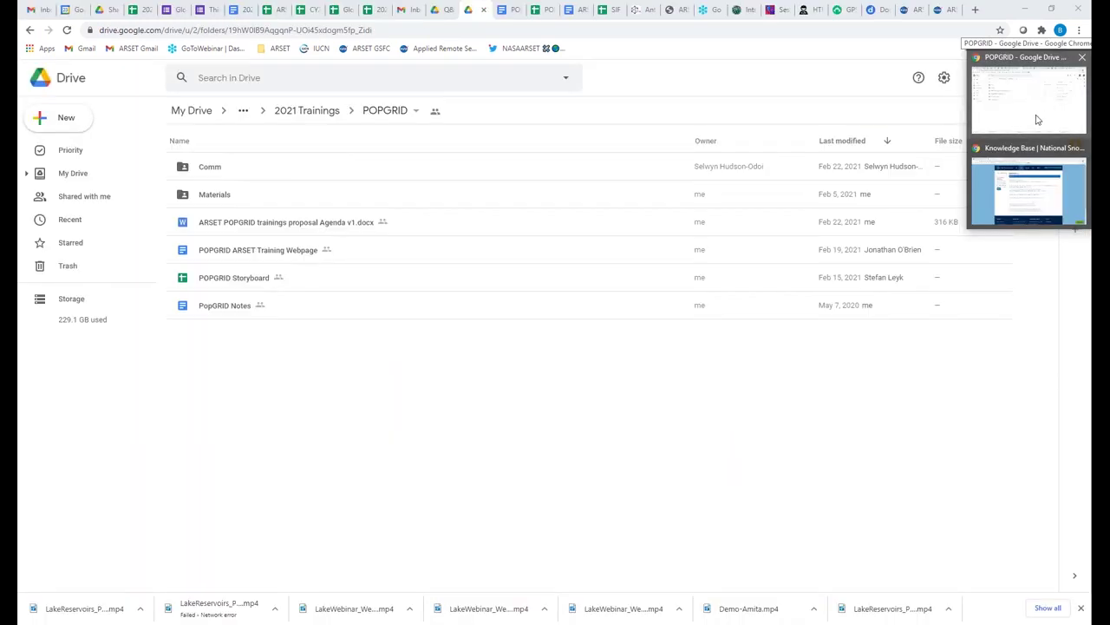
click(1029, 186)
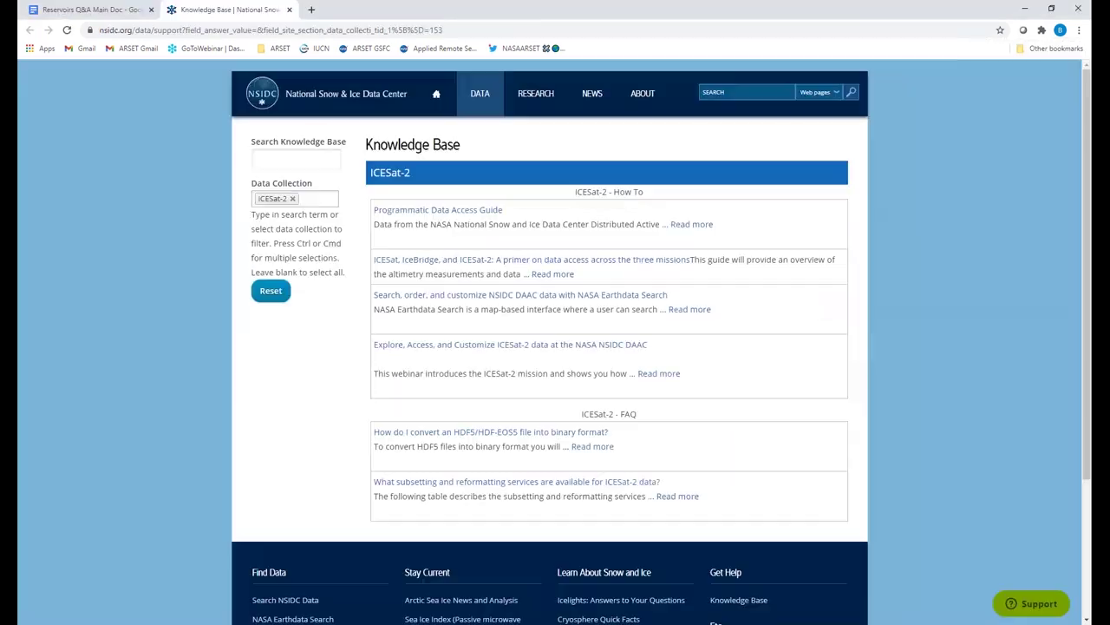
click(87, 10)
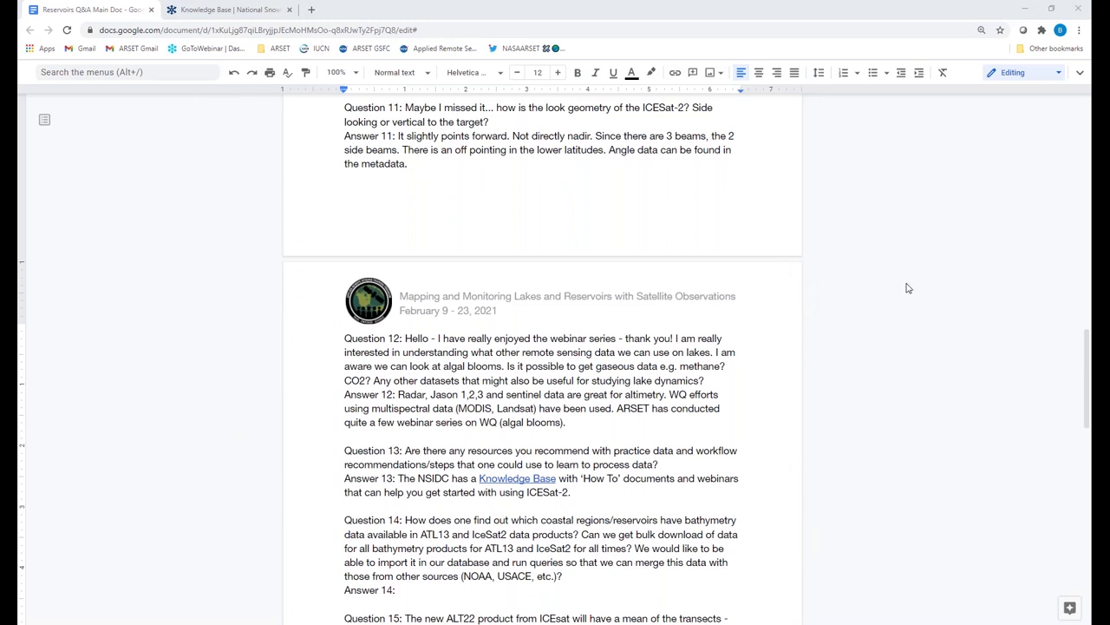
Put the cursor at the end of Answer 13 in the Reservoirs Q&A document.
click(619, 494)
scroll(619, 494, down, 3)
Add 'There are NSIDC Hackathons on IceSat data.' to Answer 13, fixing capitalisation and stray backslashes.
scroll(619, 494, down, 1)
click(525, 328)
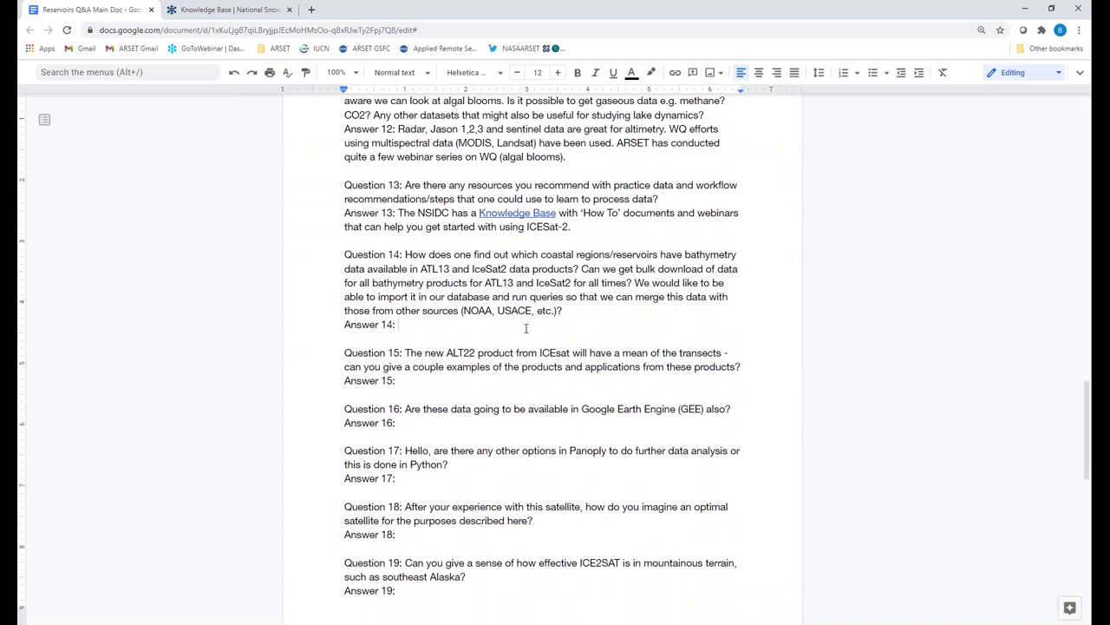
scroll(553, 284, down, 1)
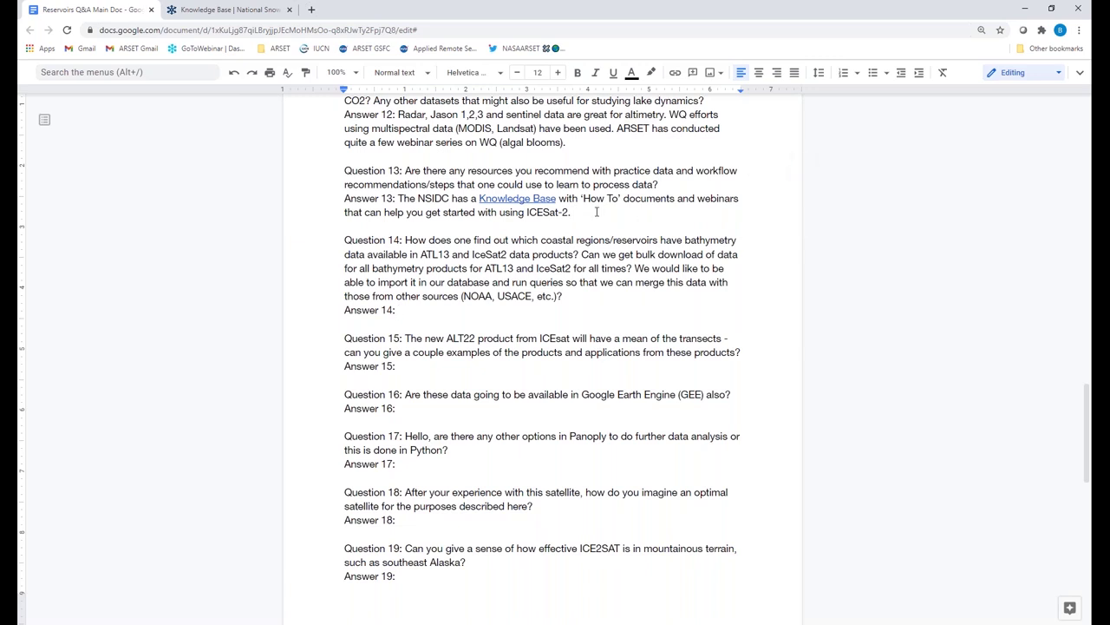
text(There are NSIDC Hackathons)
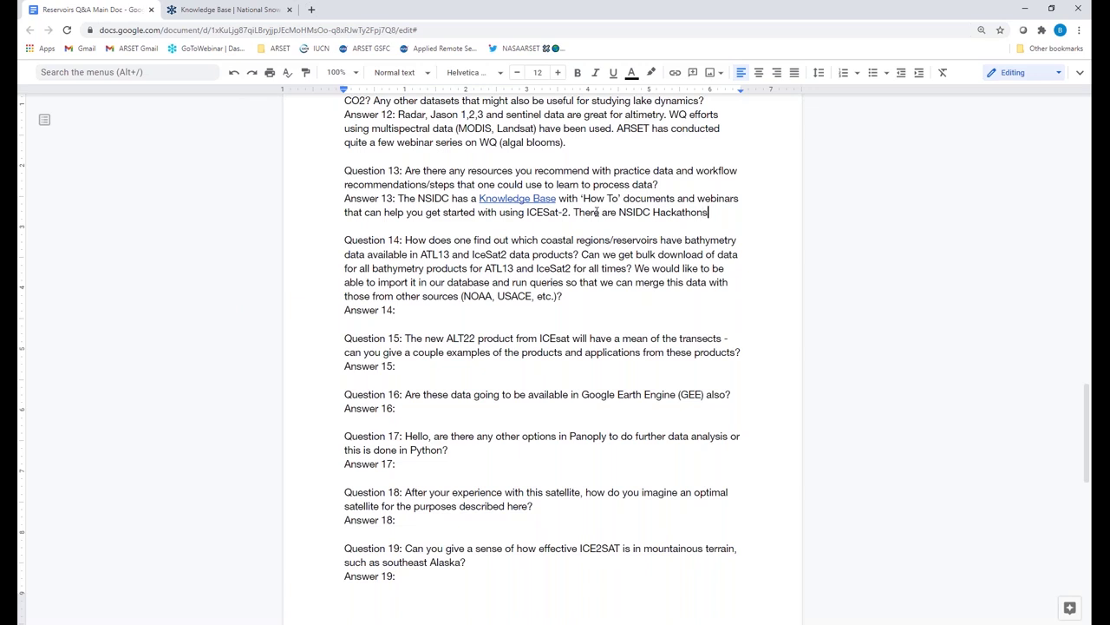
text( on Icesat data. )
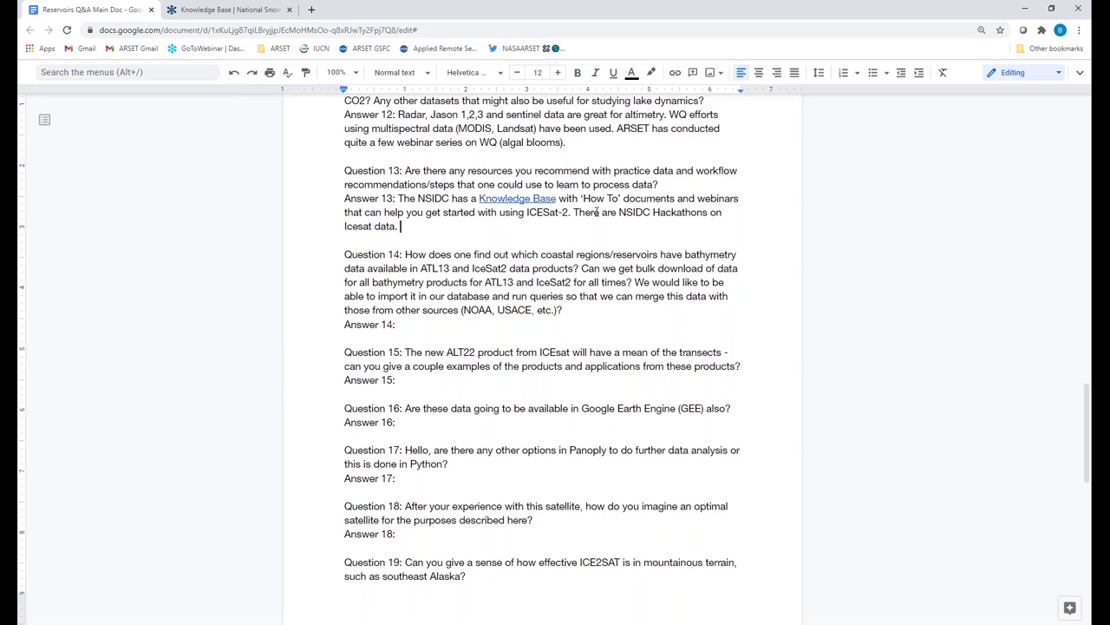
text(\\)
scroll(368, 242, up, 1)
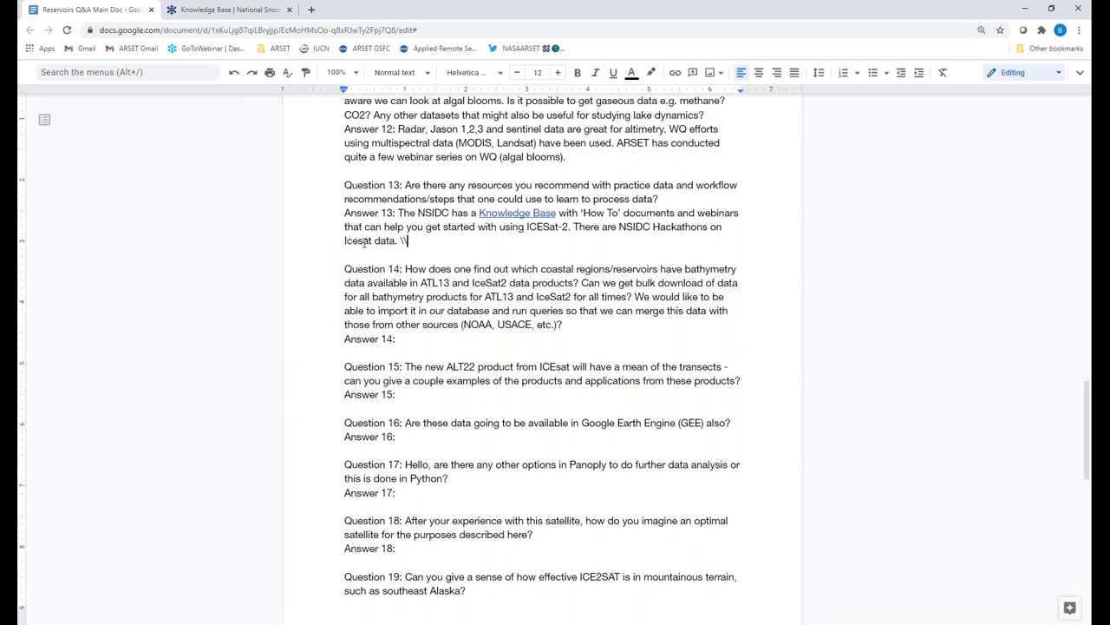
click(365, 243)
key(BackSpace)
text(S)
key(Right)
key(Right)
key(End)
key(BackSpace)
key(BackSpace)
text(A)
key(BackSpace)
Add the NSIDC mailing list sign-up and community sharing code sentences, ending with 'URL:'.
text(You can sign up to the )
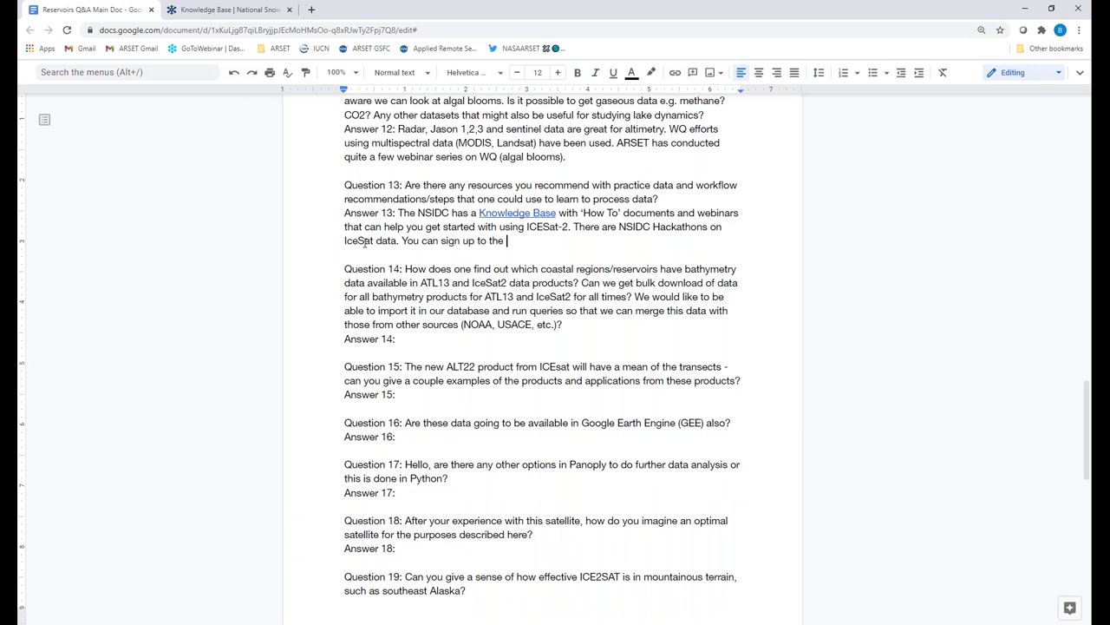
text(NSIDC mailing list to get more information on these. )
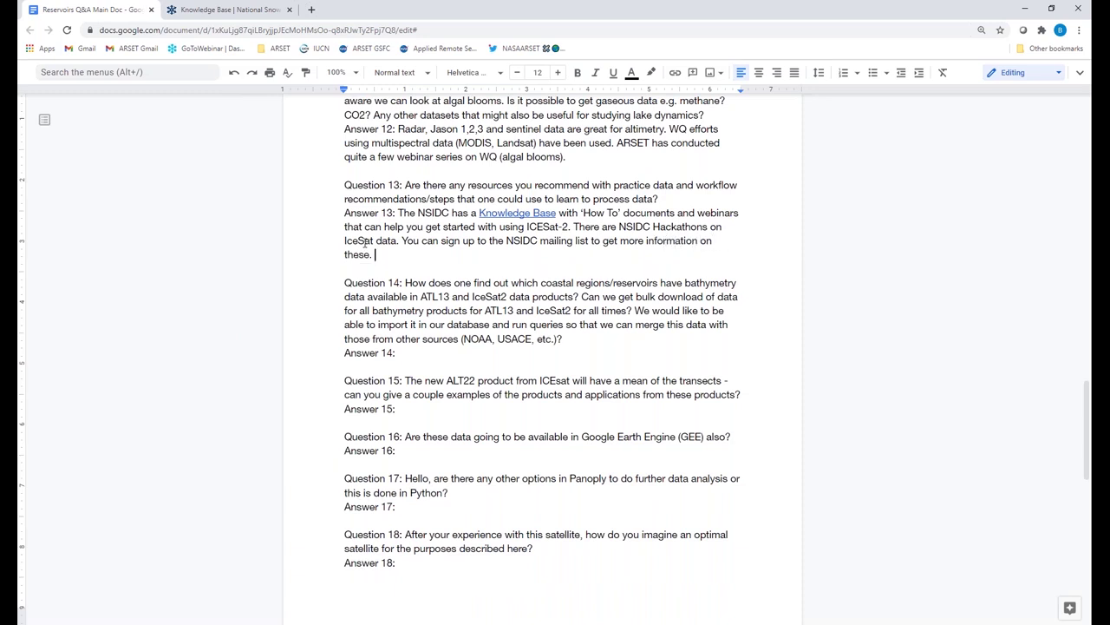
text(There ia)
key(BackSpace)
key(BackSpace)
text(s a community sharing code)
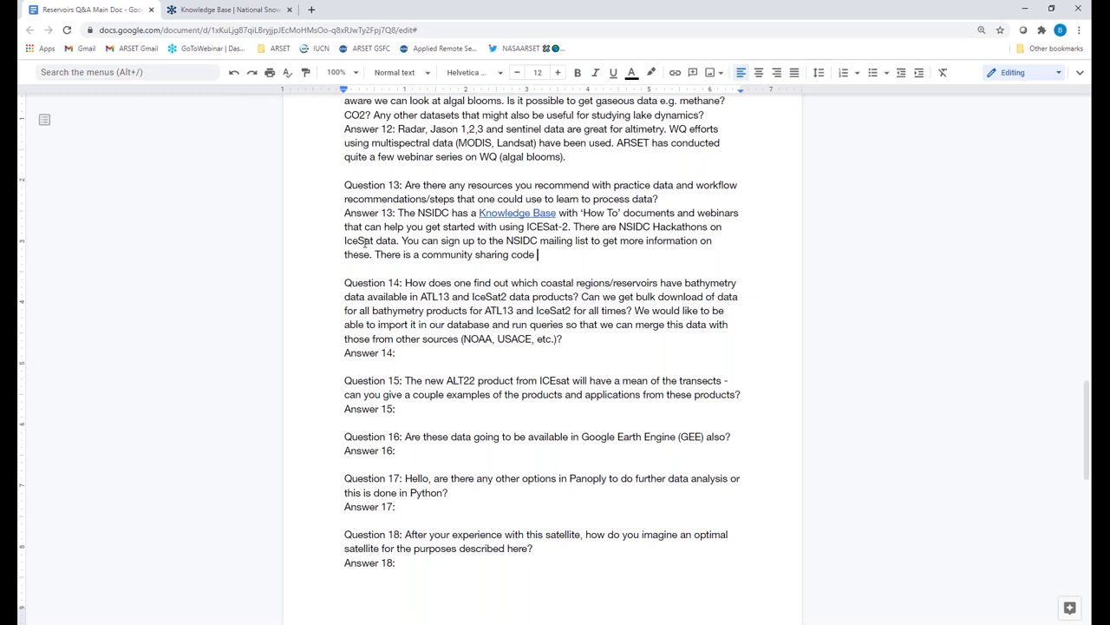
text( as well. URL:)
scroll(434, 355, down, 1)
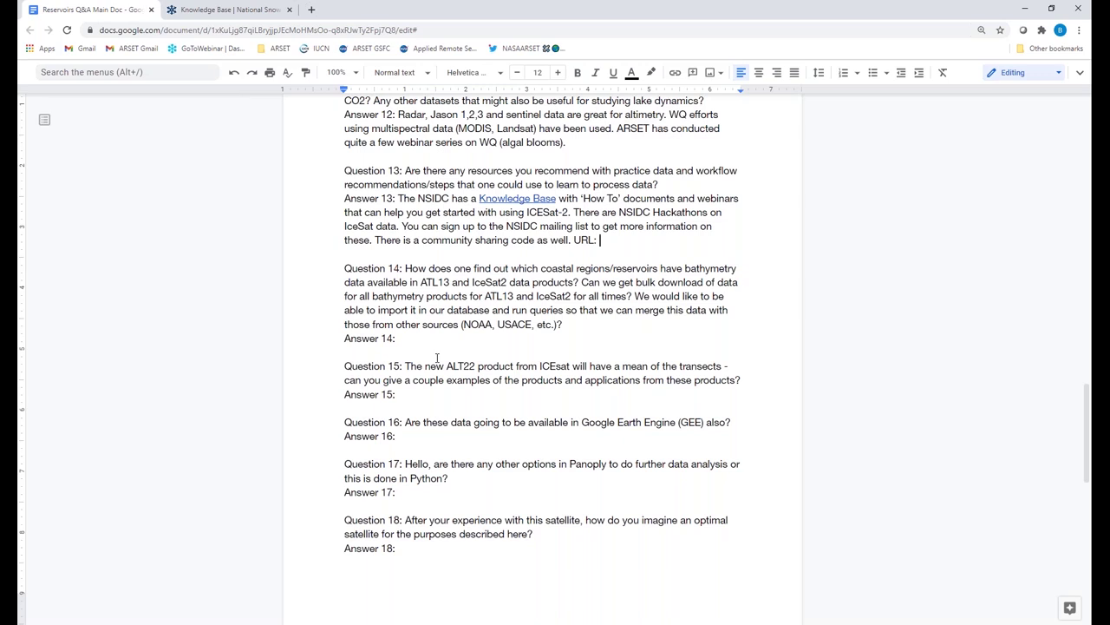
Write Answer 14 naming the early adopter's tool shallowbathymetryeverywhere, add 'URL:', and select the URL.
click(407, 341)
text(An early adopter created a tool called)
text(shallow bathymetry)
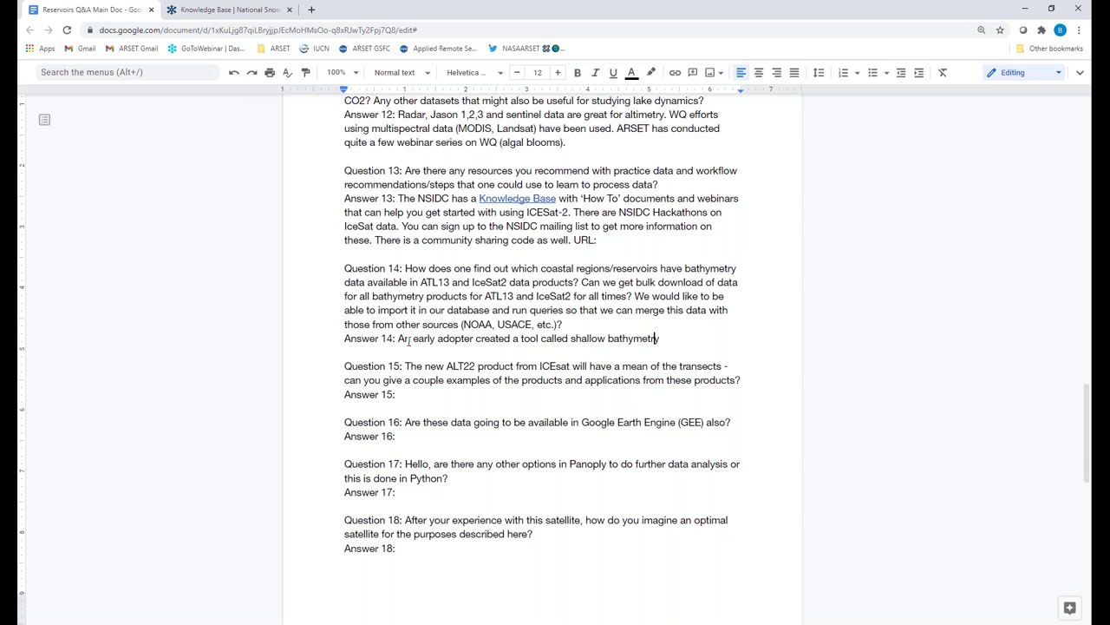
key(Left)
key(Left)
key(Left)
key(Left)
key(Left)
key(Left)
key(BackSpace)
key(Right)
key(Right)
key(Right)
key(Right)
key(Right)
key(Right)
key(Right)
key(Right)
key(Right)
key(Right)
text(everywhere)
text(. URL:)
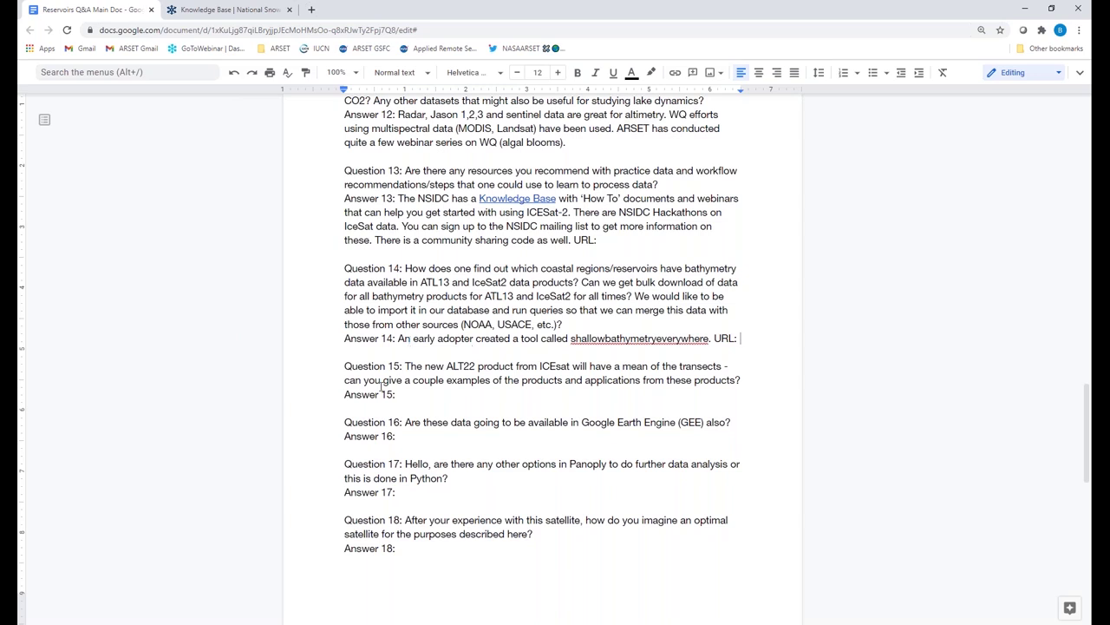
click(409, 397)
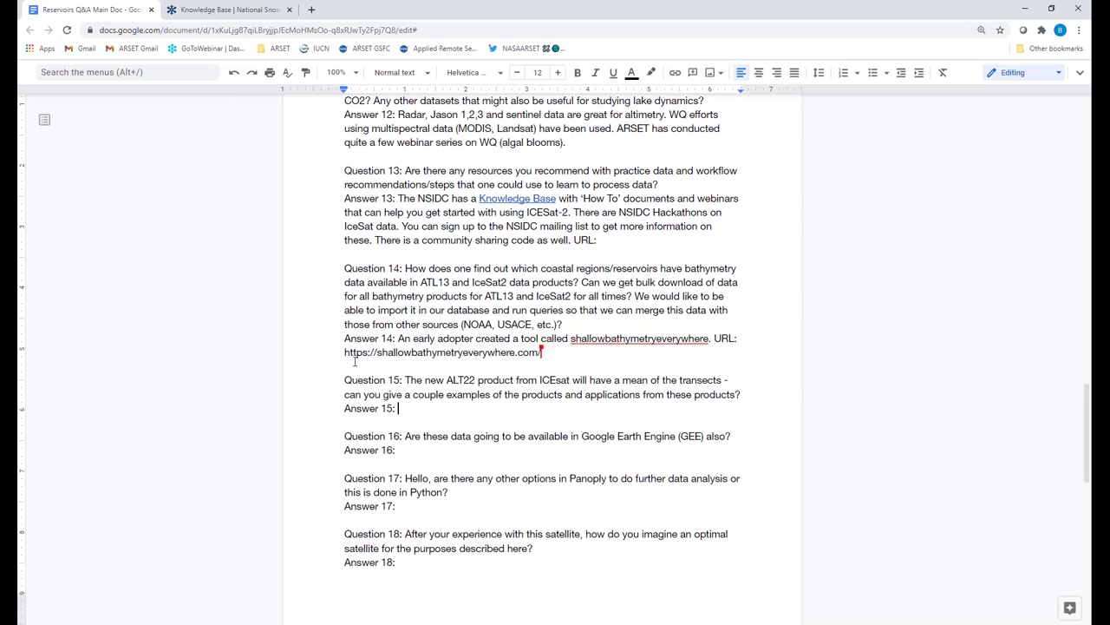
drag(344, 353, 549, 353)
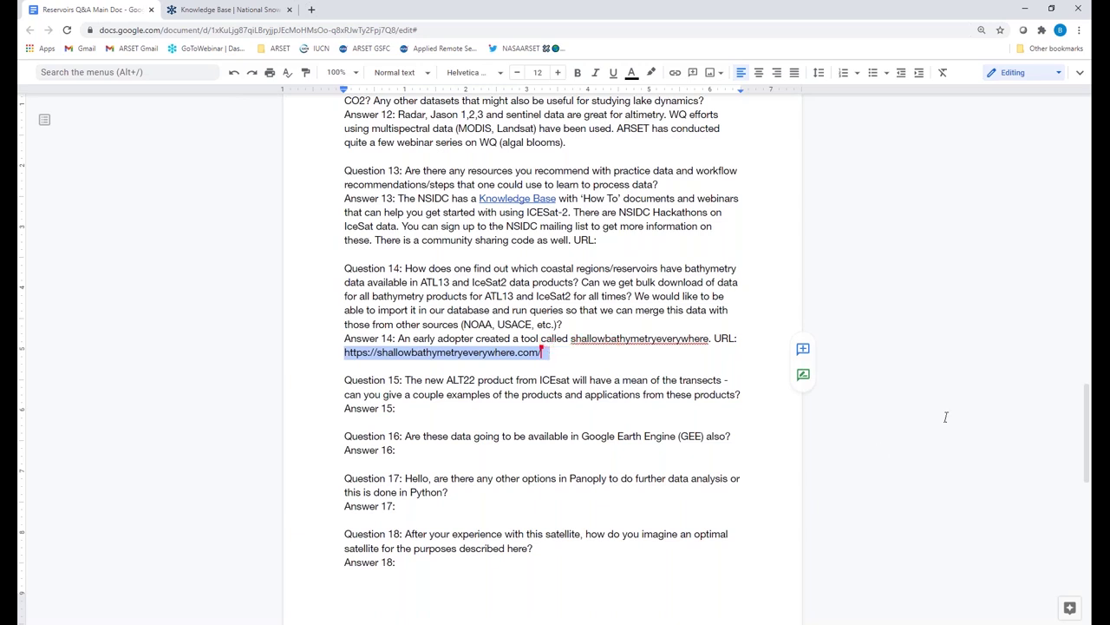
Type Answer 15: 'More in line with Water Resources Applications. But being creative, one can find novel uses for the data'.
click(431, 408)
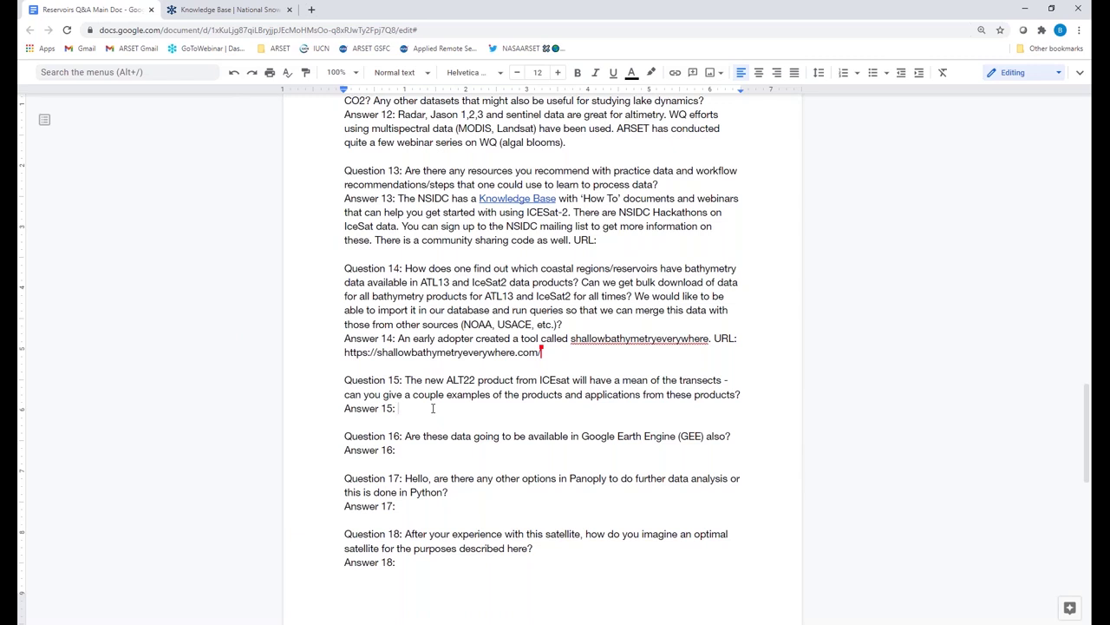
text(More in line with Water Resources )
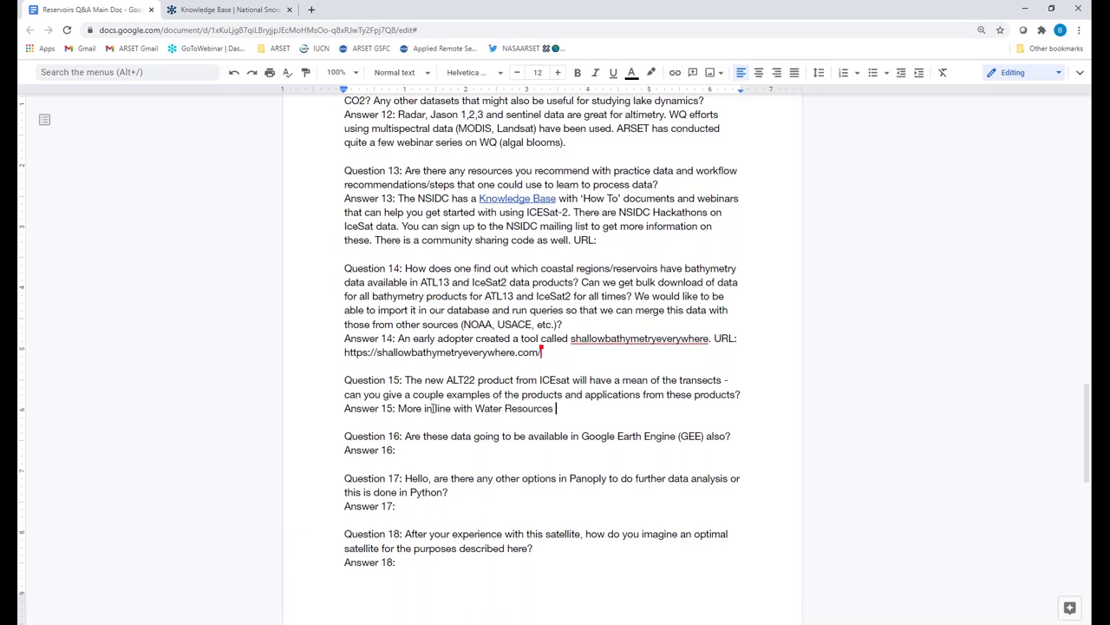
text(Applicatio)
text(ns.)
text(But being creative )
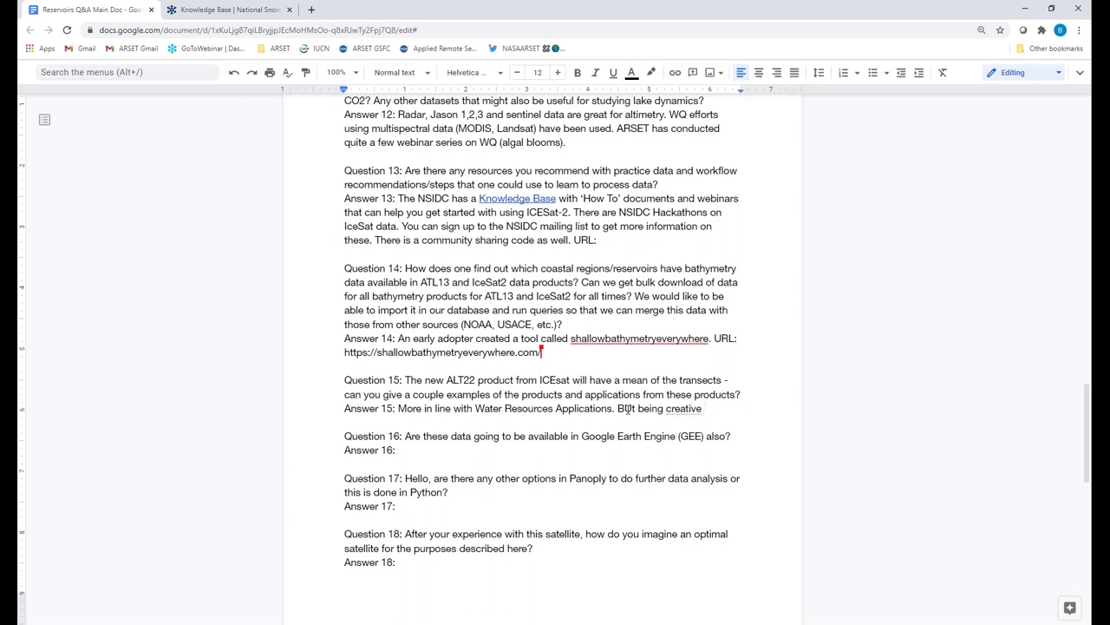
text(, one can find no)
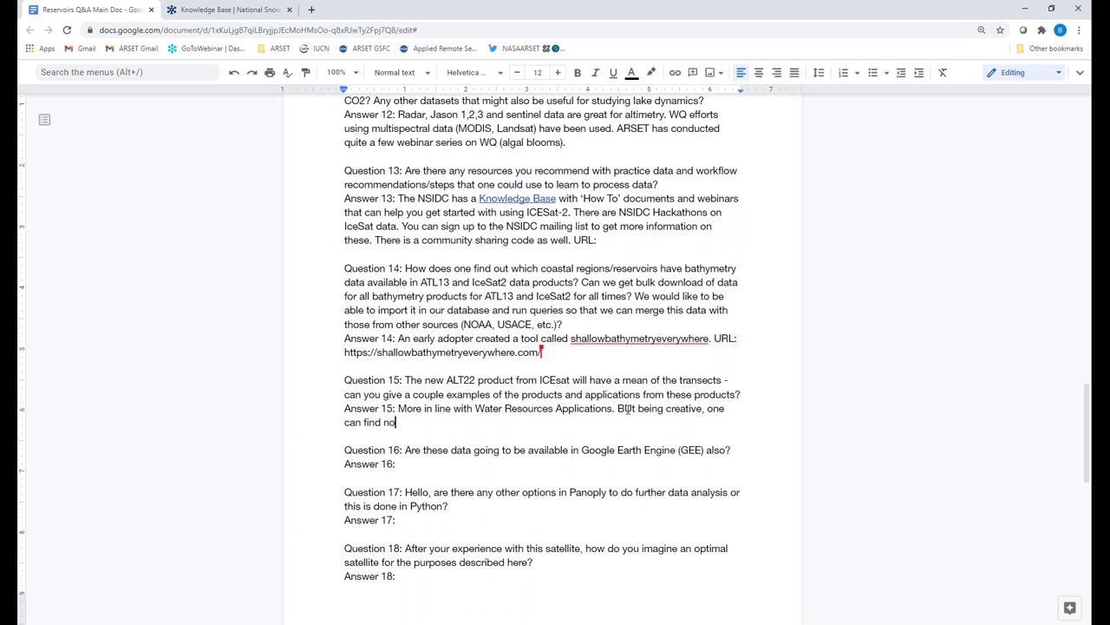
text(vel uses for the data.)
Begin Answer 16 with 'We do not know at this time.'.
click(409, 464)
text(We do not kn)
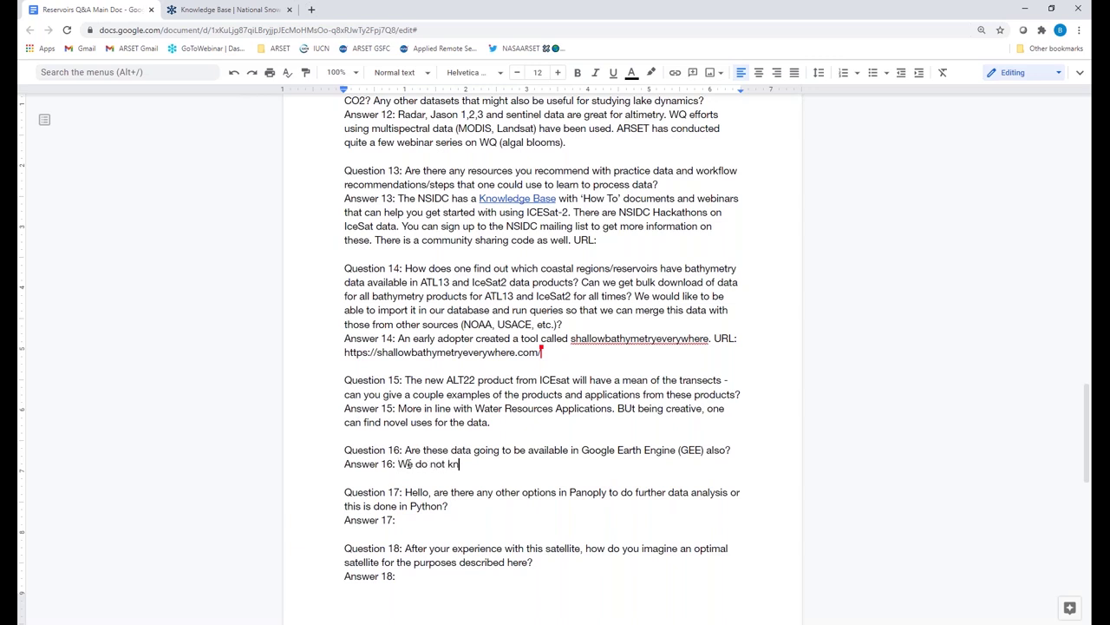
text(ow at this time.)
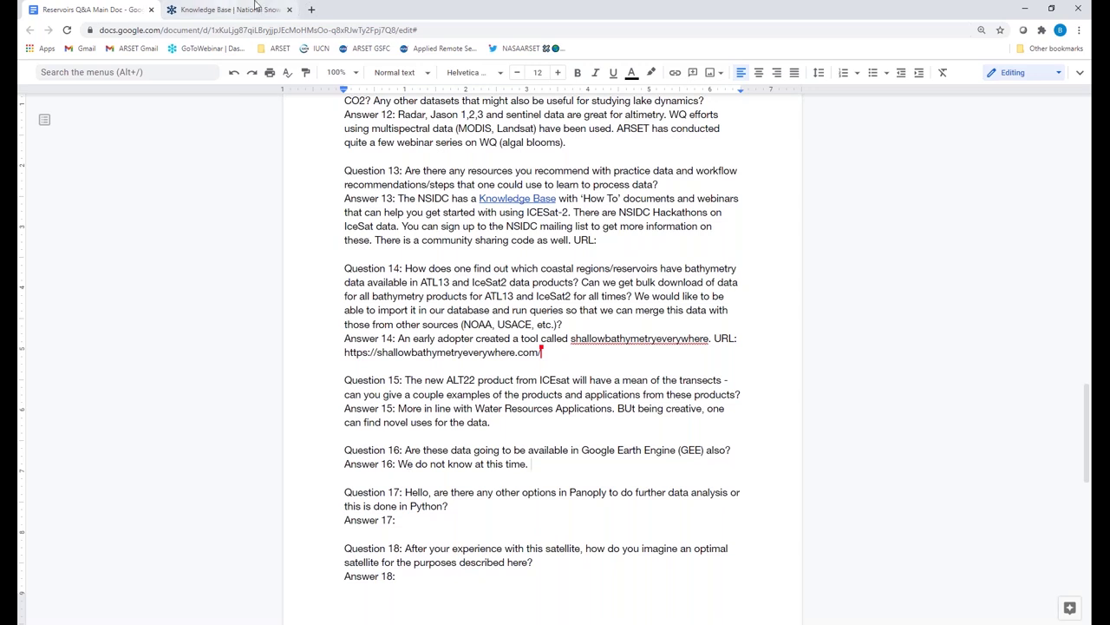
click(416, 29)
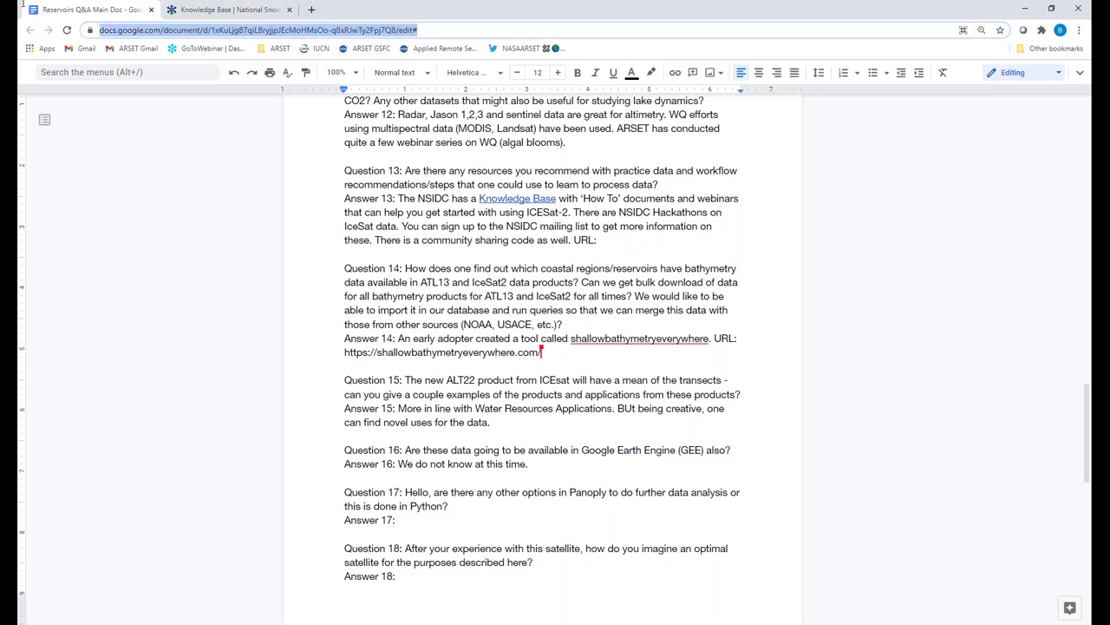
key(BackSpace)
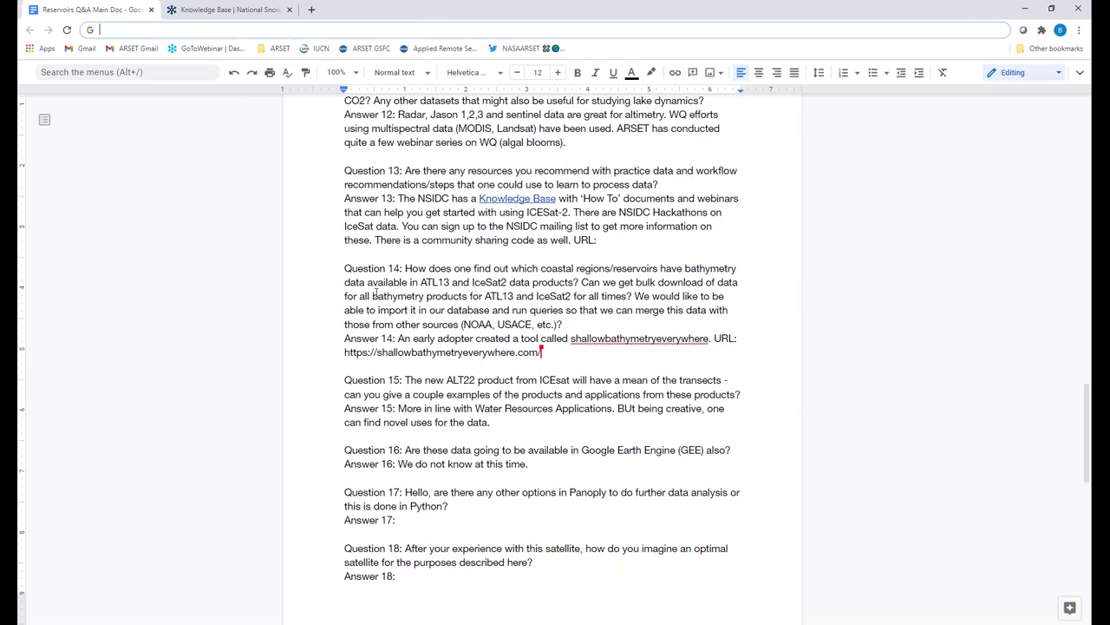
Add that users can contact GEE with requests, since enough requests for certain data may help.
scroll(538, 548, up, 1)
click(544, 552)
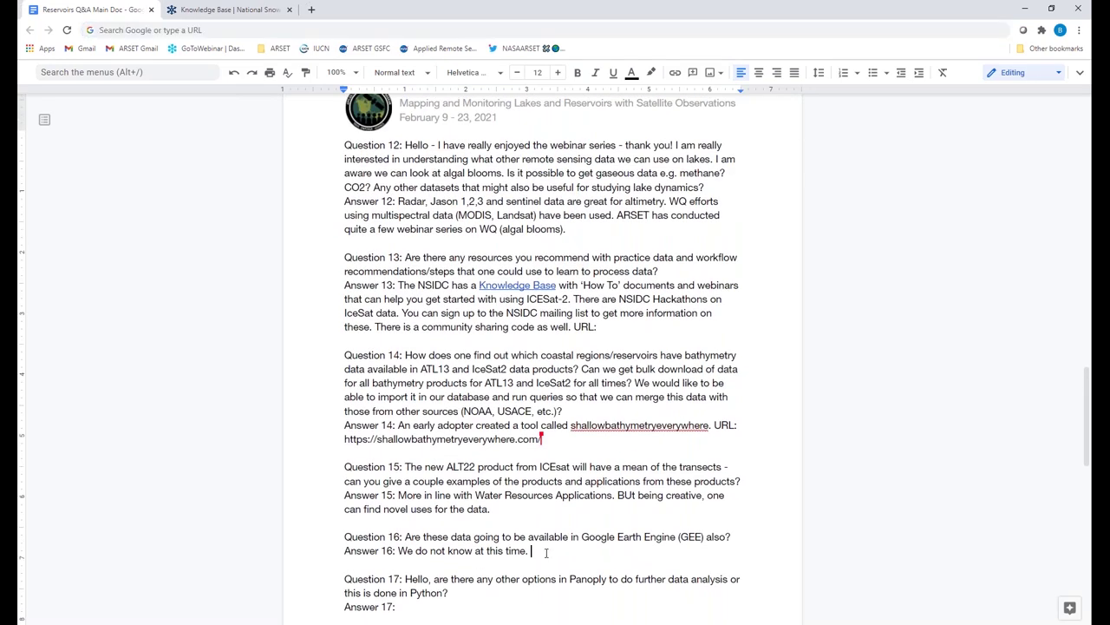
scroll(547, 551, down, 3)
scroll(548, 551, down, 2)
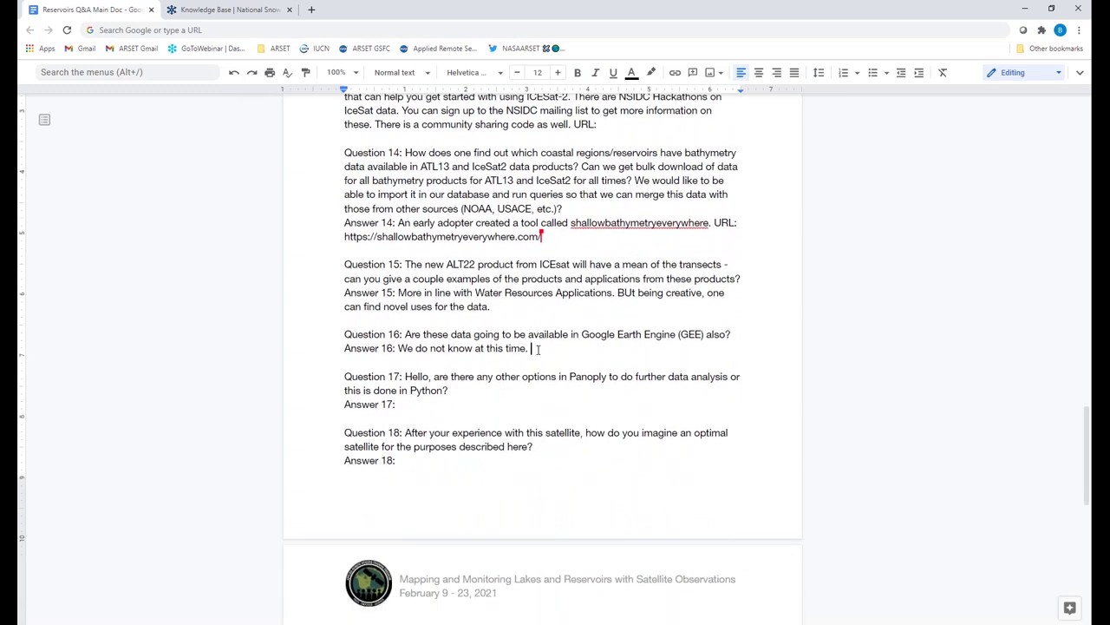
text(One can contact GEE where you ca)
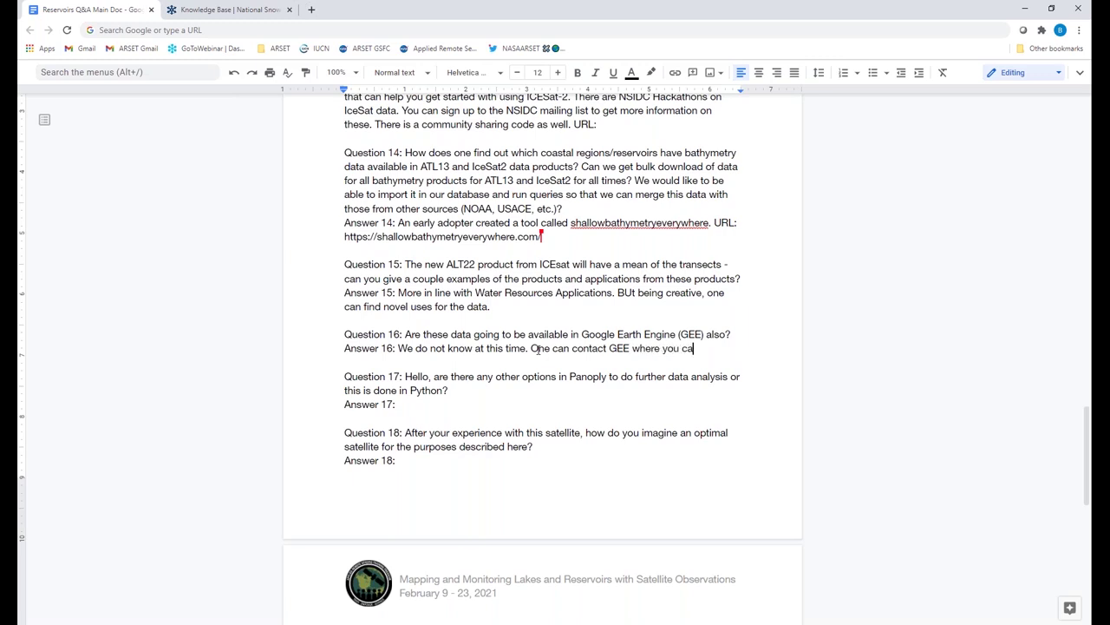
text(n make requests. )
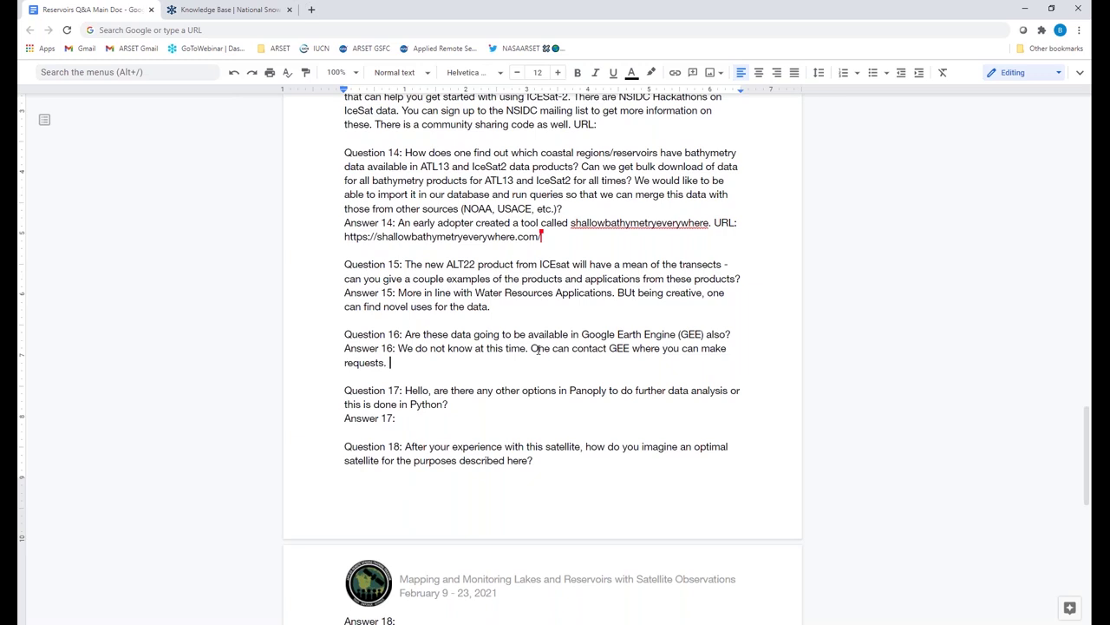
text(If enough r)
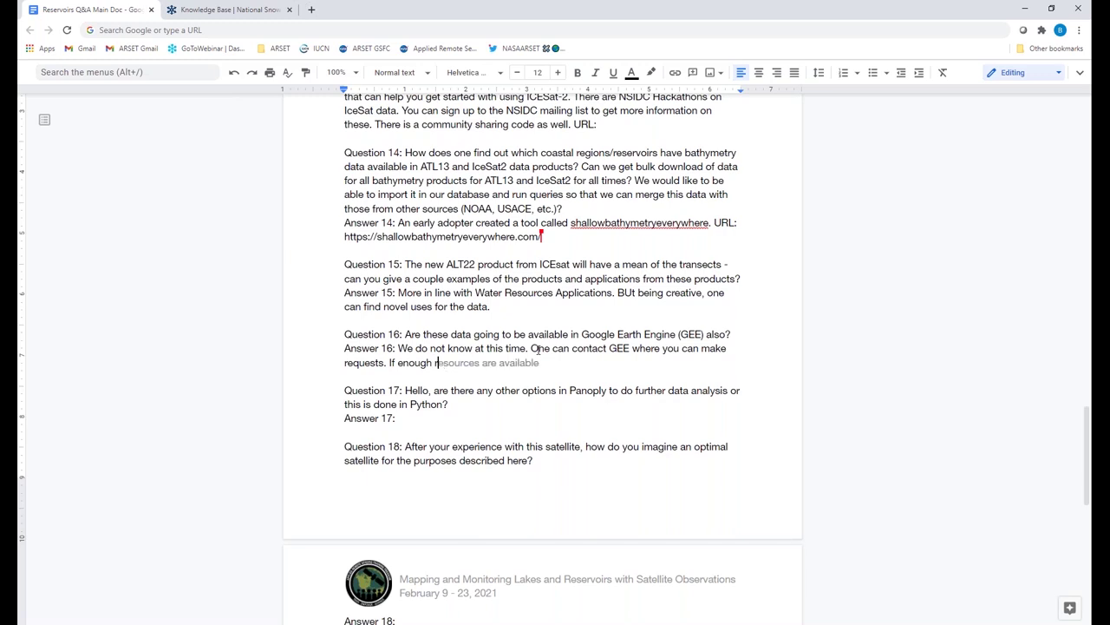
text(equests come in for certain data, i)
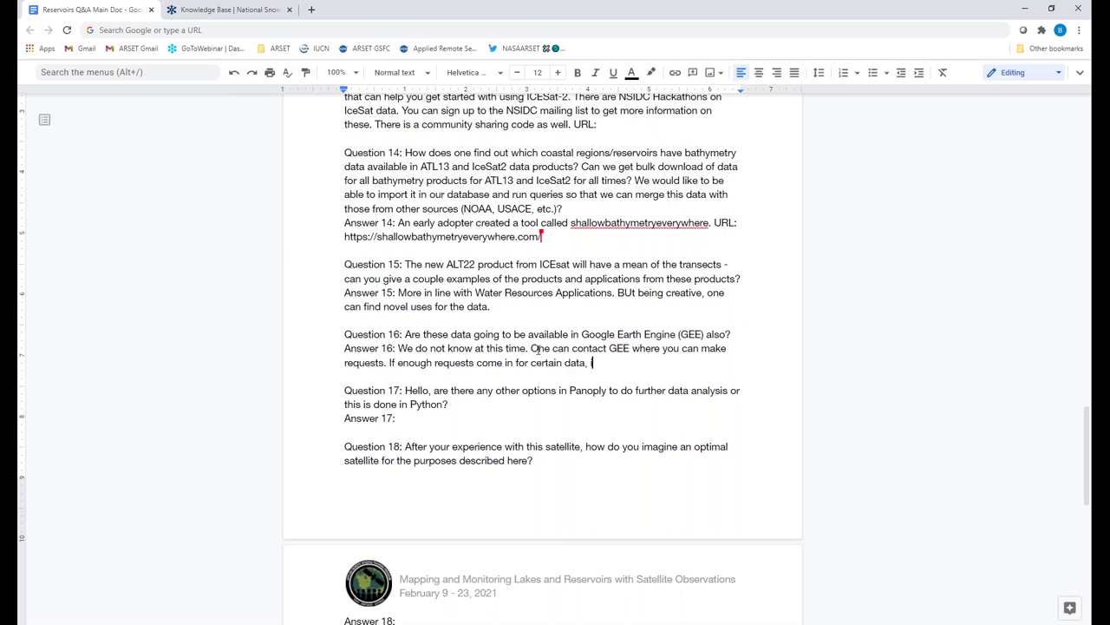
text(t may )
text(help to)
key(BackSpace)
key(BackSpace)
key(BackSpace)
End Answer 16 with a period and place the cursor after 'Answer 17:'.
text(.)
scroll(539, 348, up, 1)
double_click(408, 447)
click(409, 447)
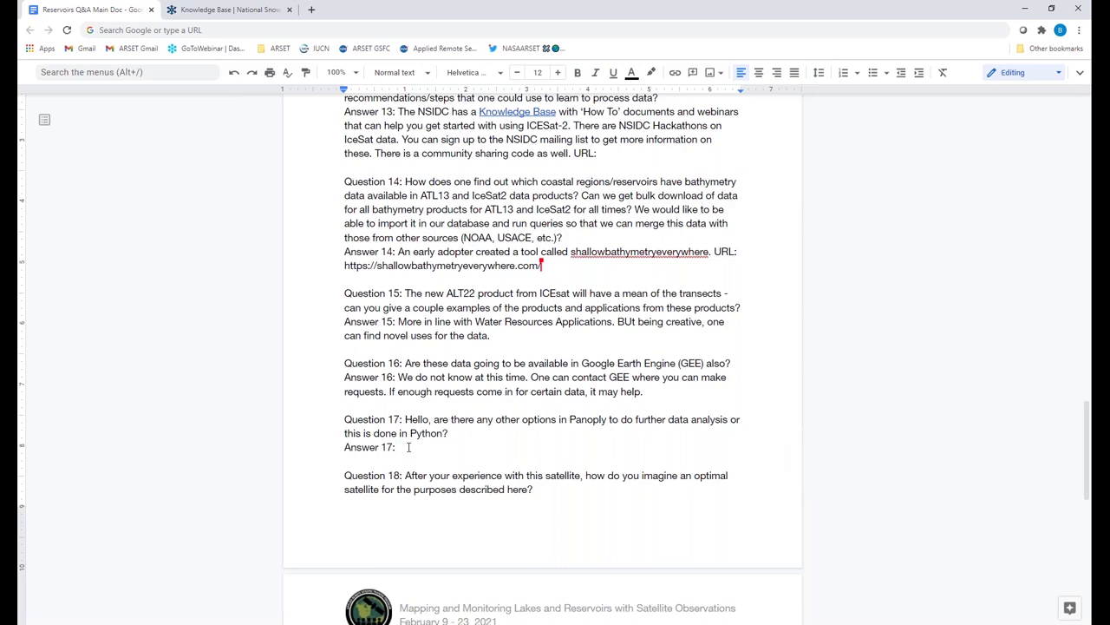
scroll(408, 446, down, 3)
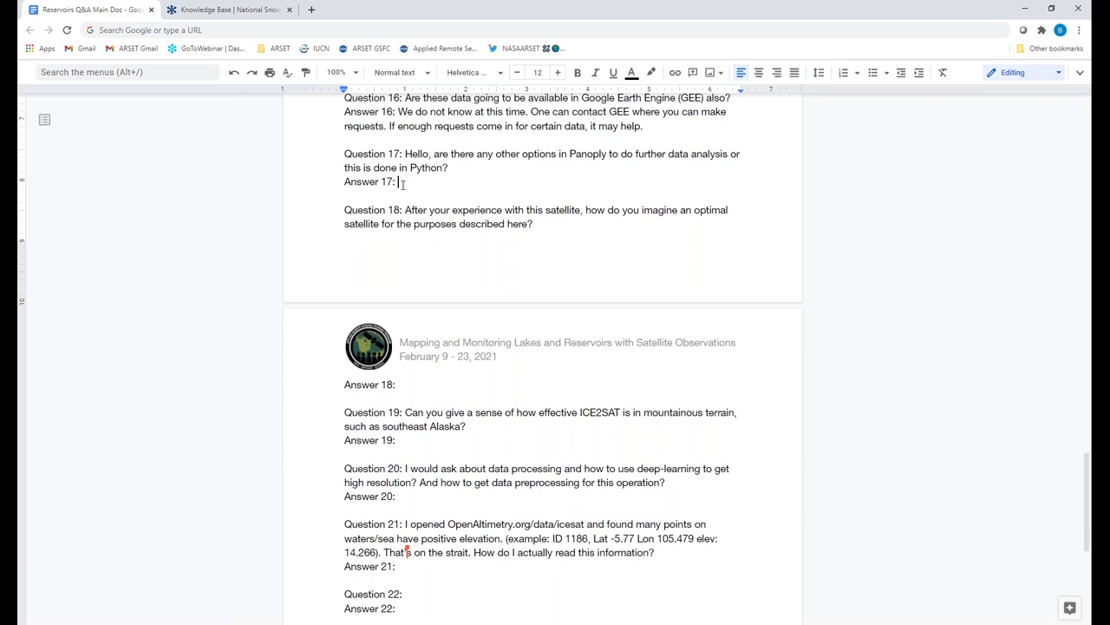
Write Answer 17 about further analysis in Panoply, upcoming tutorials, and more flexible Python or other languages.
text(You can do futr)
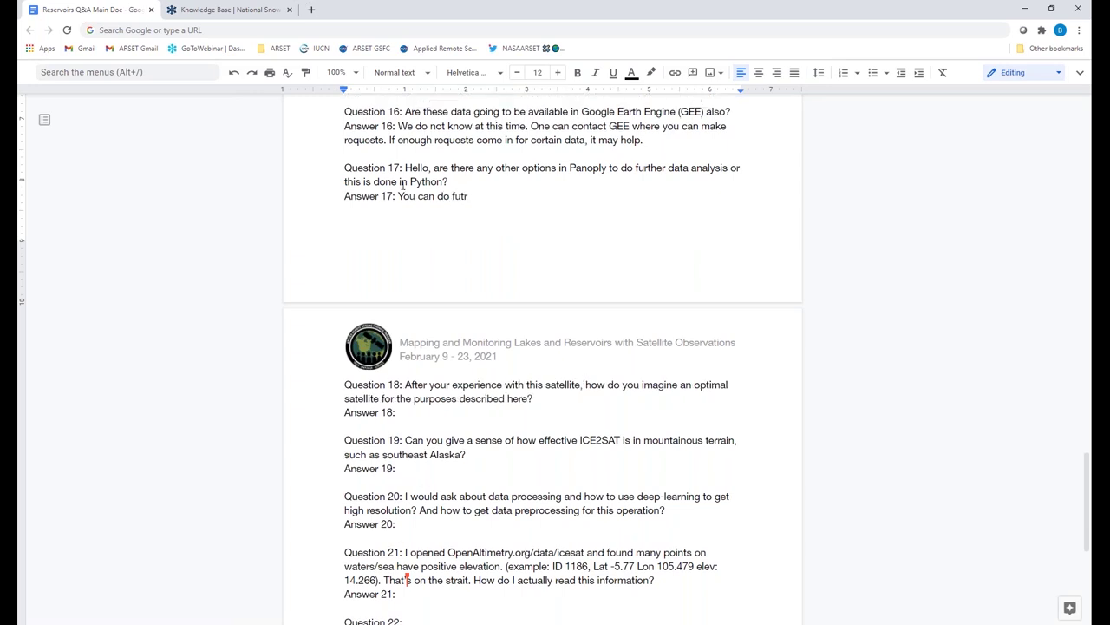
key(BackSpace)
key(BackSpace)
text(rther analysis in Panoply (compare da)
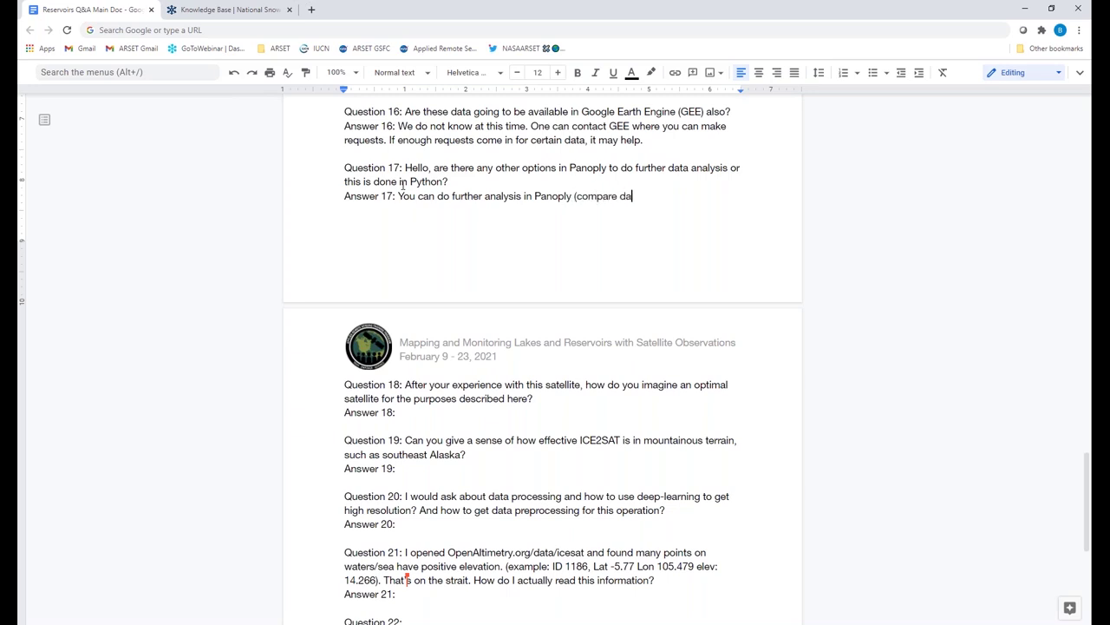
text(ta, time series, etc). We will post tutorials to do so here: )
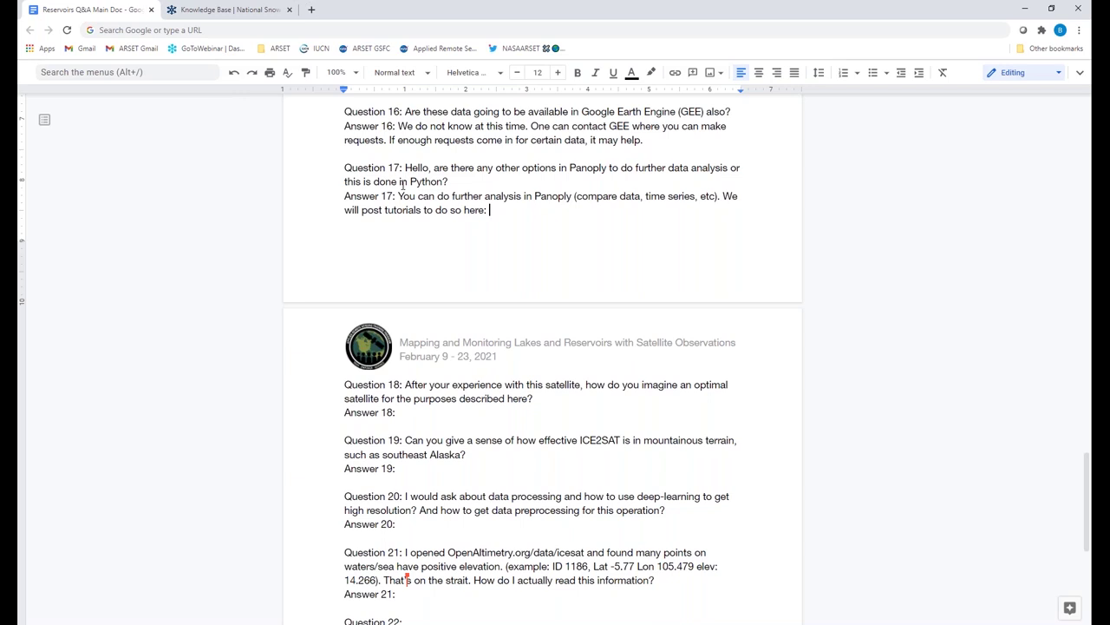
text(   Using python or other language)
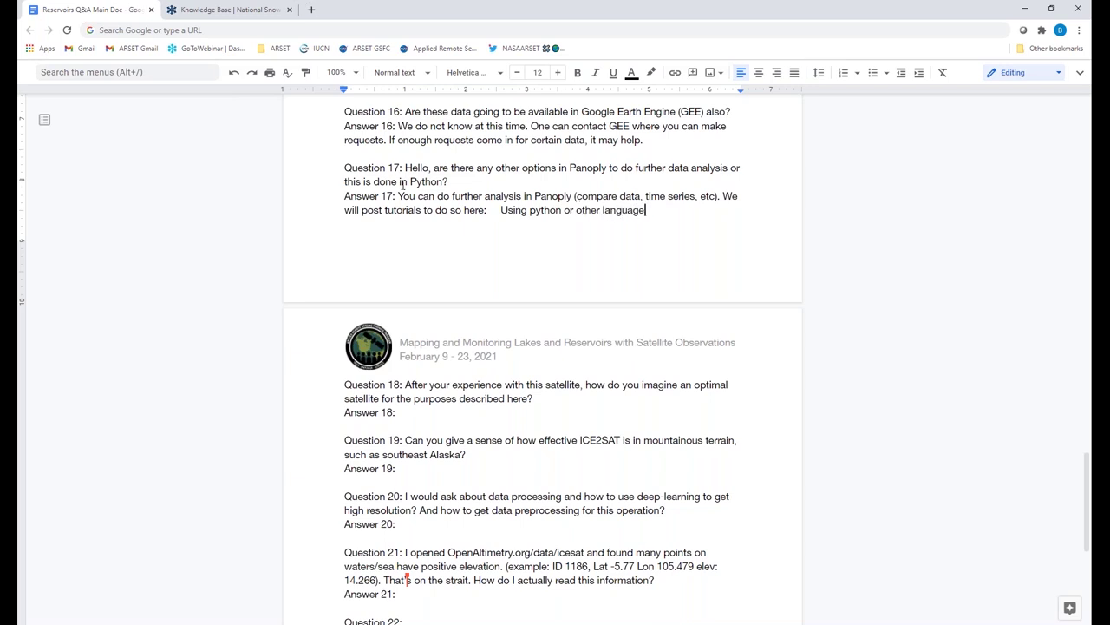
text(s will be more)
text( flexi)
text(e.)
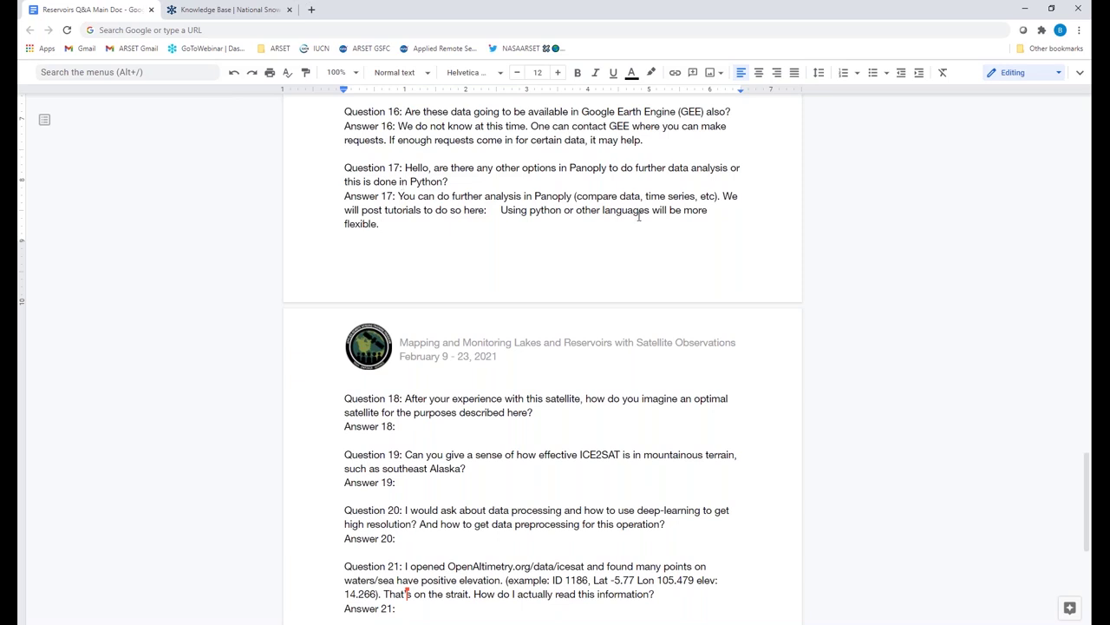
click(669, 210)
key(BackSpace)
key(BackSpace)
key(BackSpace)
key(BackSpace)
key(BackSpace)
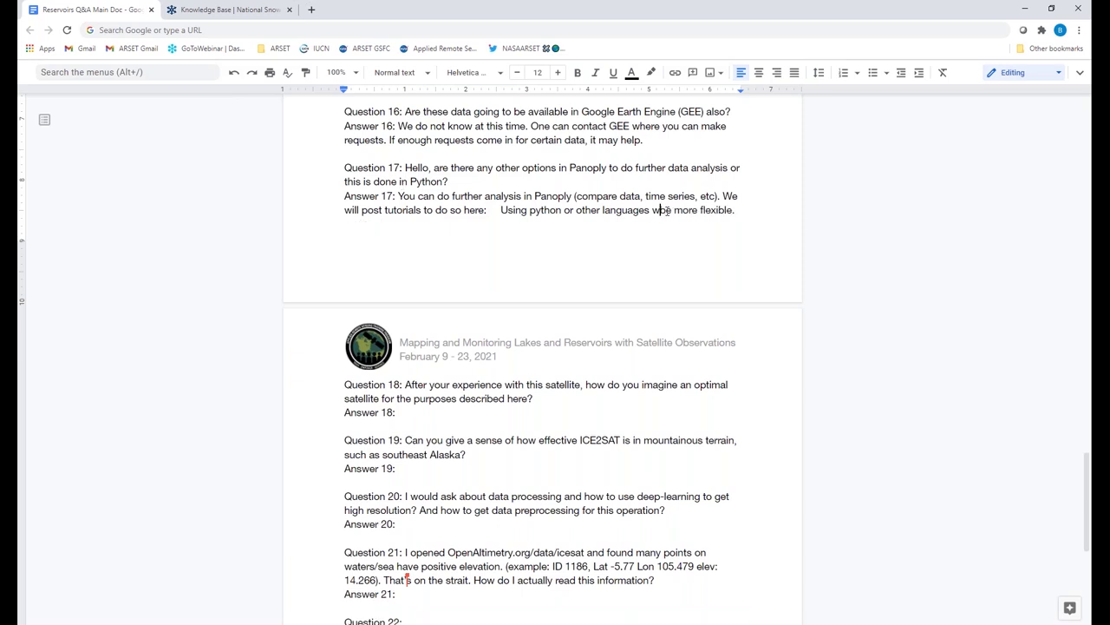
text(can)
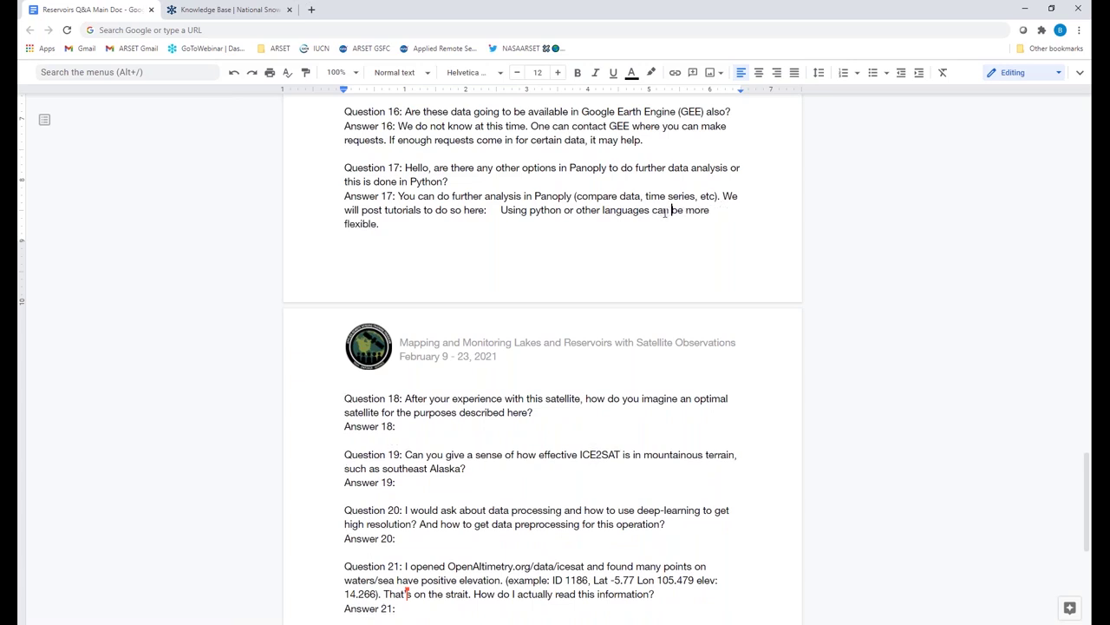
Start Answer 18 with 'As the tech improves, IceSat-2'.
click(444, 426)
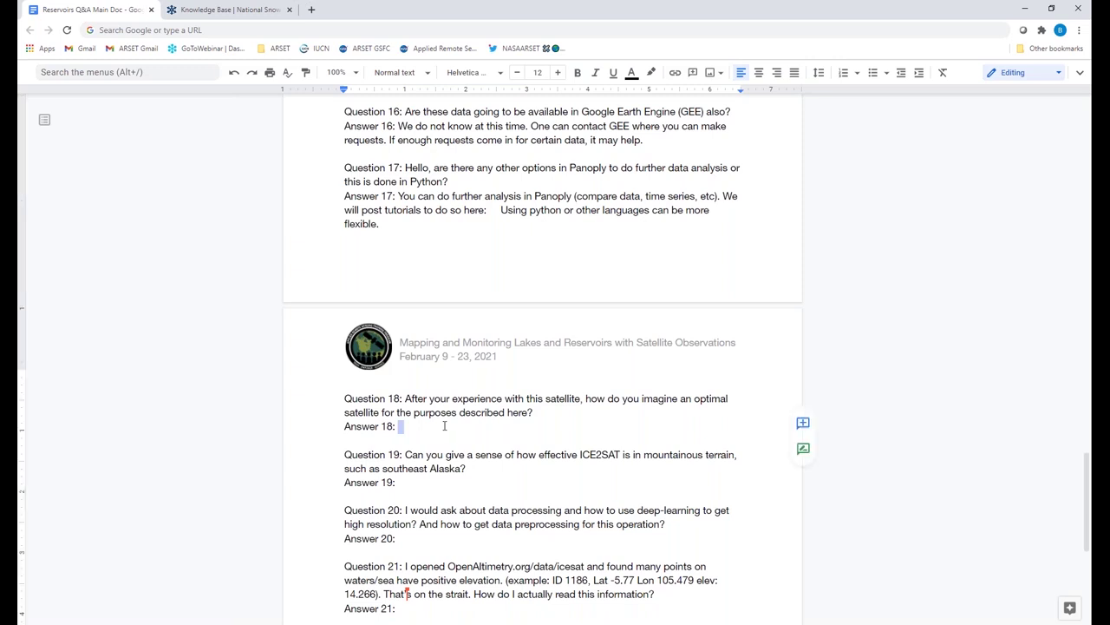
scroll(444, 426, down, 4)
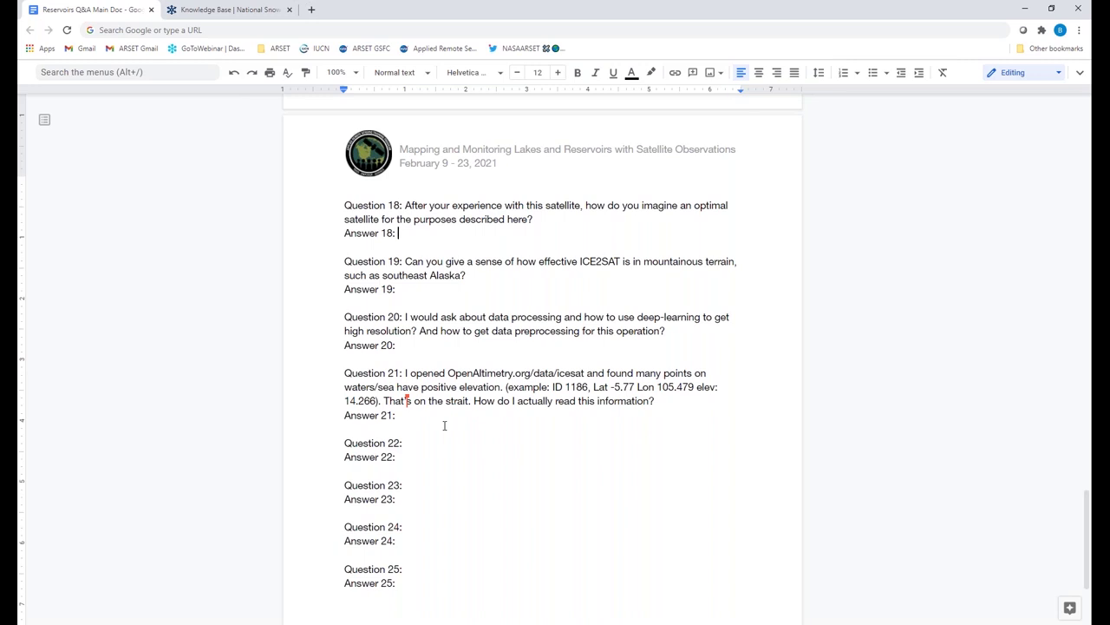
text(As the tech improve)
key(BackSpace)
text(, IceS)
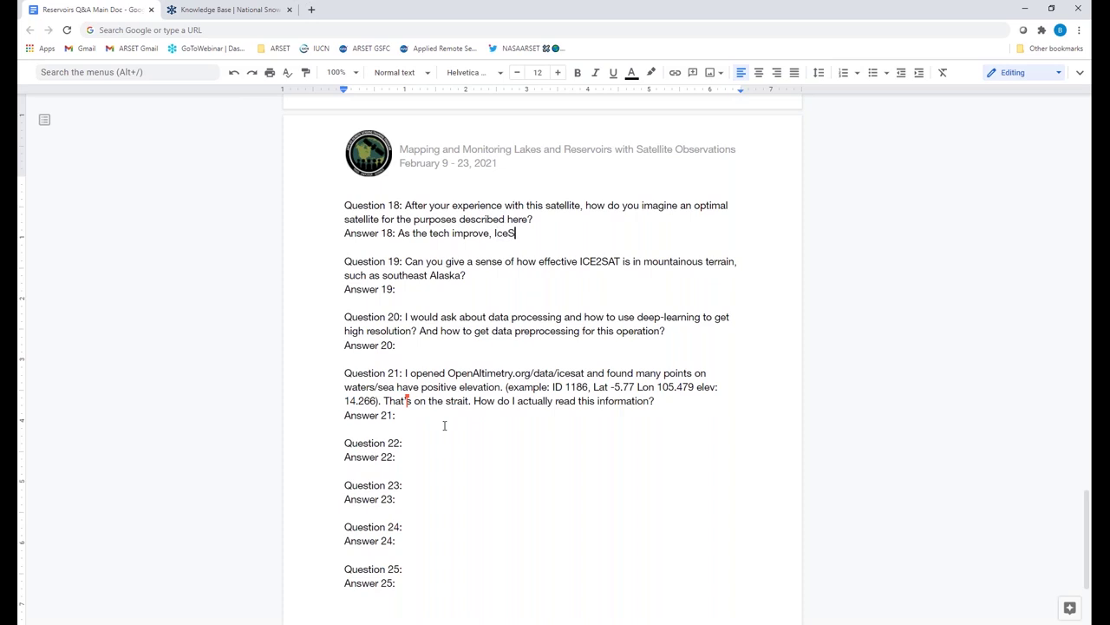
text(at-2)
click(491, 232)
text(s,)
click(547, 235)
Finish Answer 18: 'is a pathfinder for RS of land surface as well as water (veg, snow, ice, atmosphere caliope)'.
text(is a pathfin)
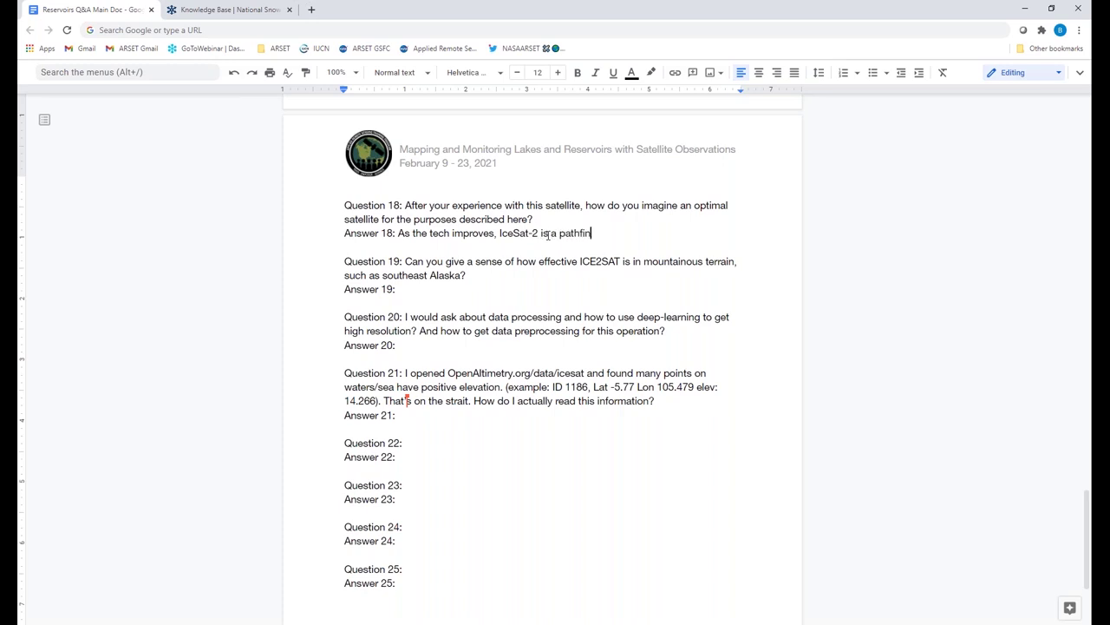
text(der for RS of land surv)
text(ace t)
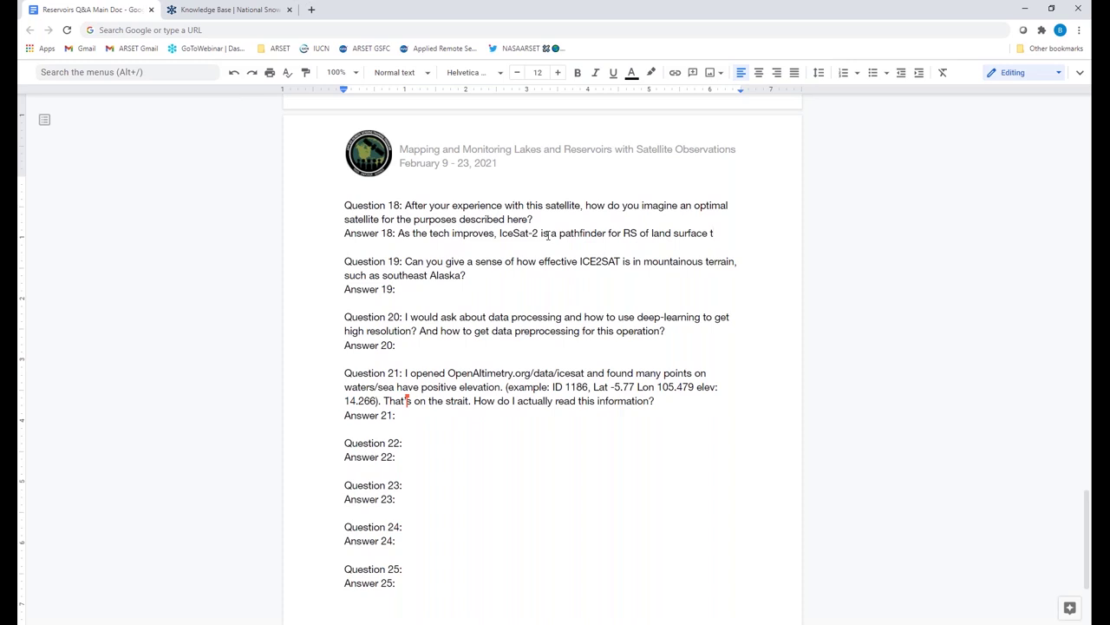
key(BackSpace)
text(as well as )
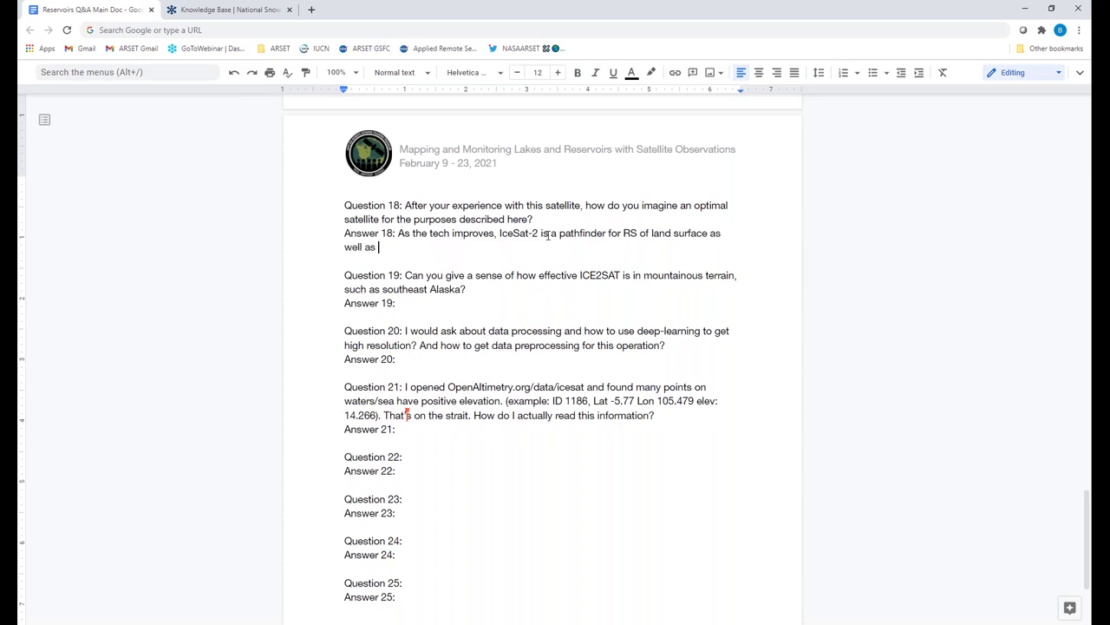
text(water (veg, snow, ice, at)
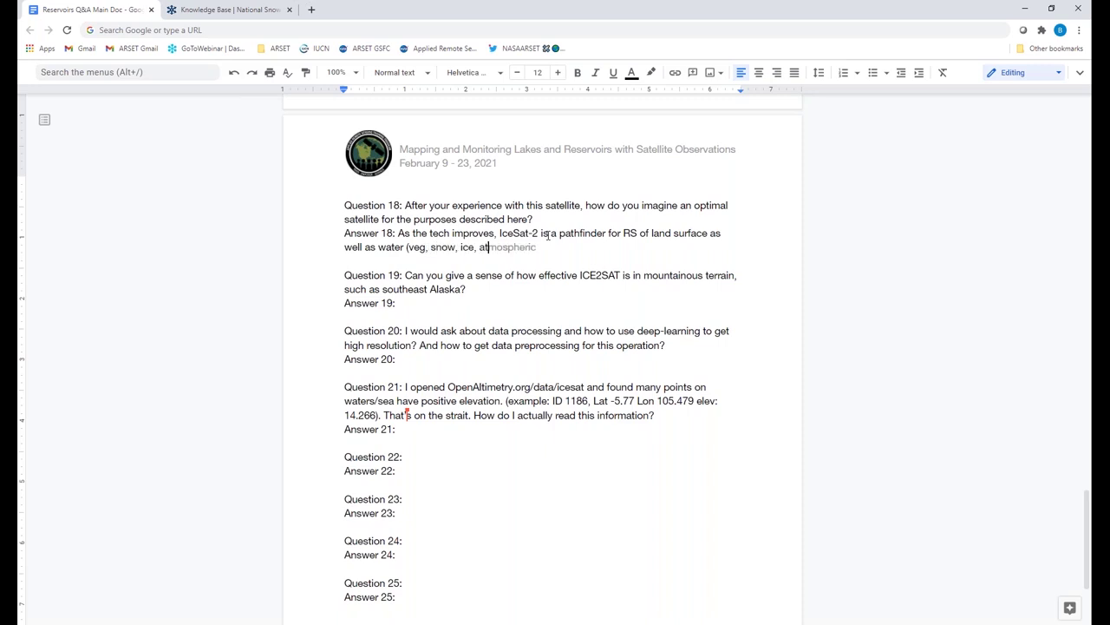
text(mosphere)
text())
text(.)
key(Left)
key(Left)
text(caliope)
scroll(542, 249, up, 1)
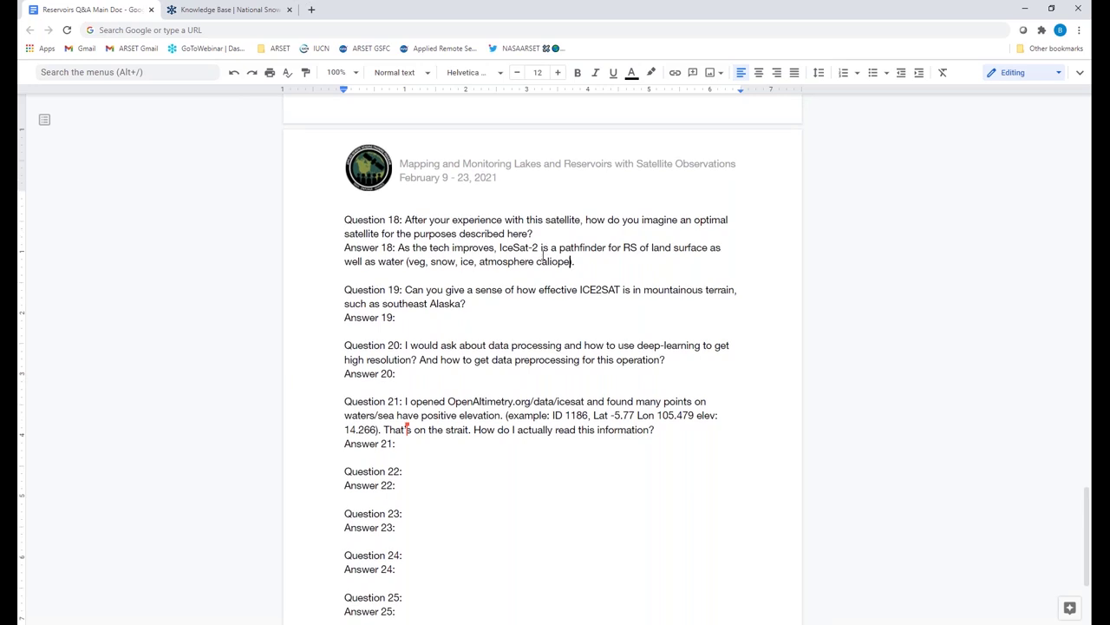
Begin Answer 19 with 'It comes down to the reflectance of the surface.'.
click(592, 261)
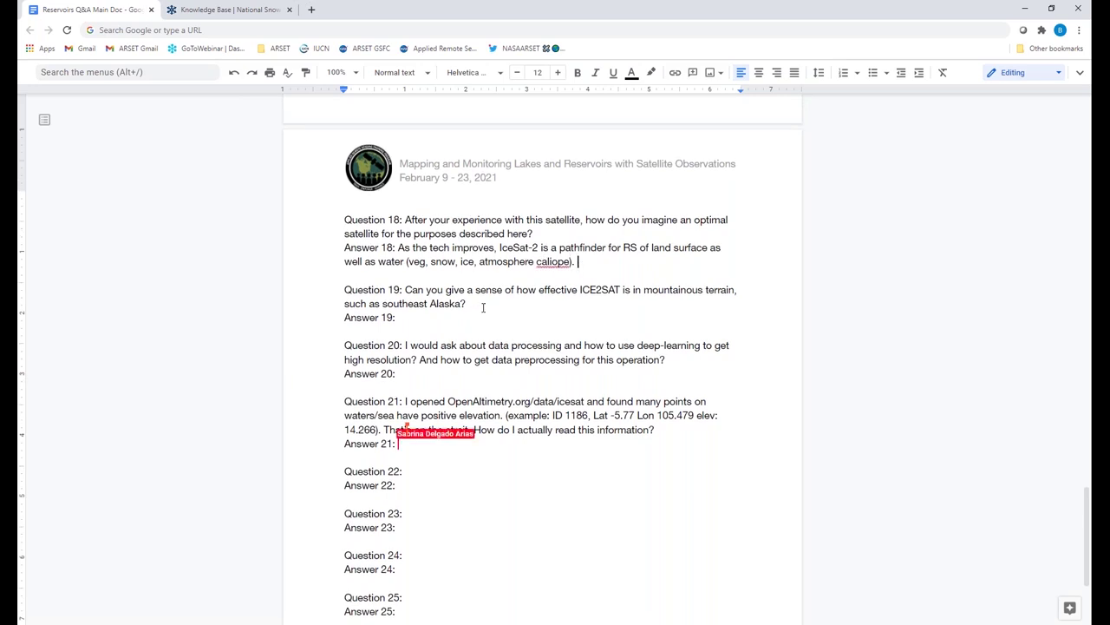
click(437, 317)
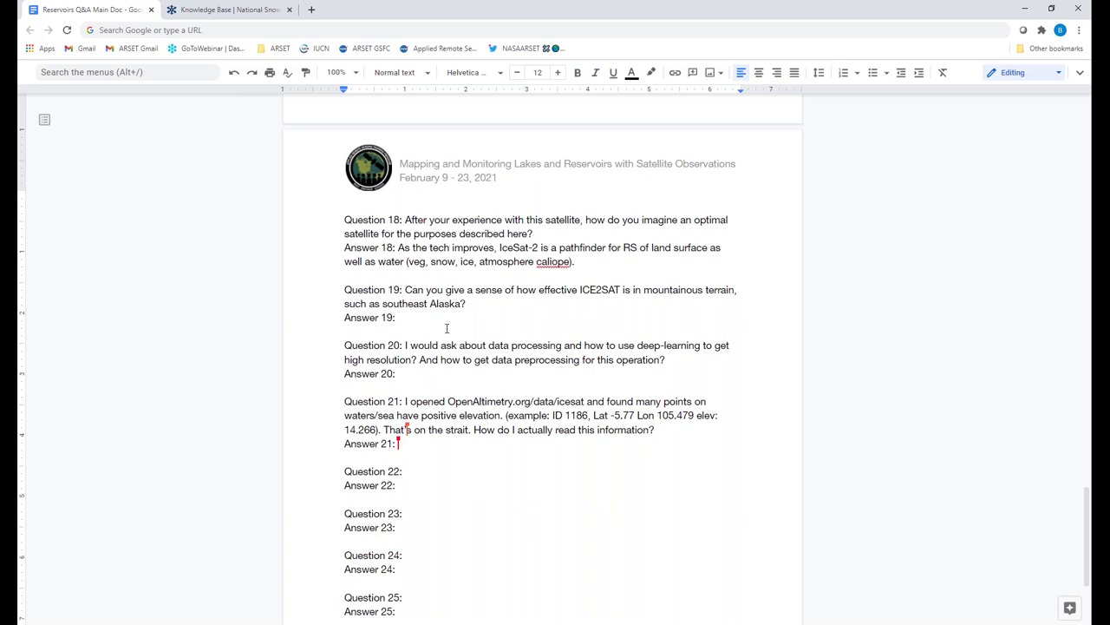
scroll(447, 328, up, 1)
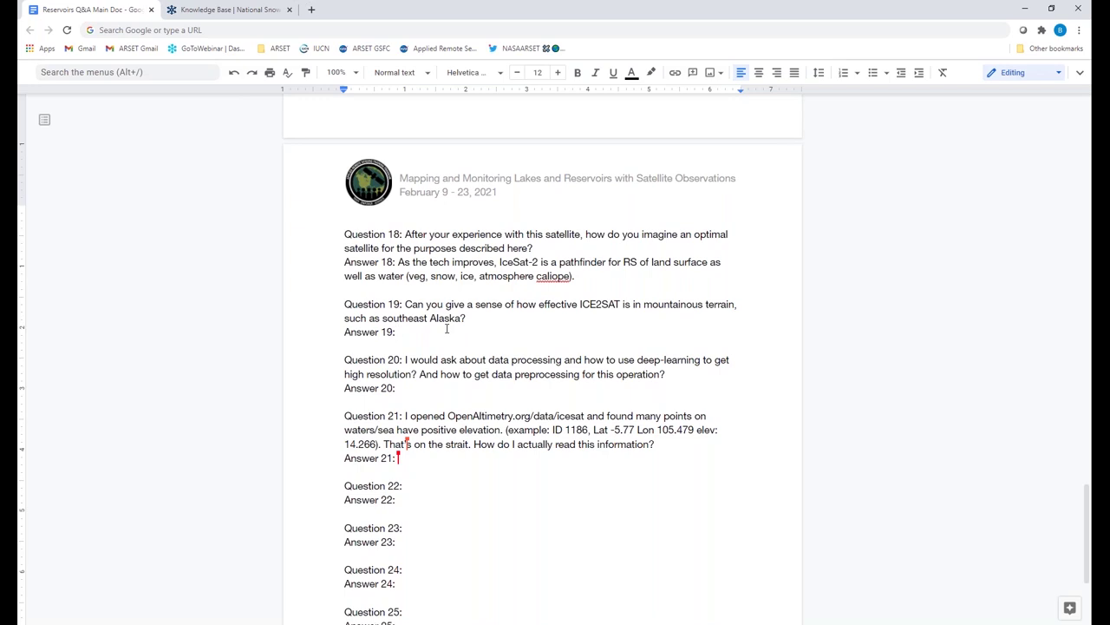
click(447, 328)
text(It comes down to the reflectanceof the surface)
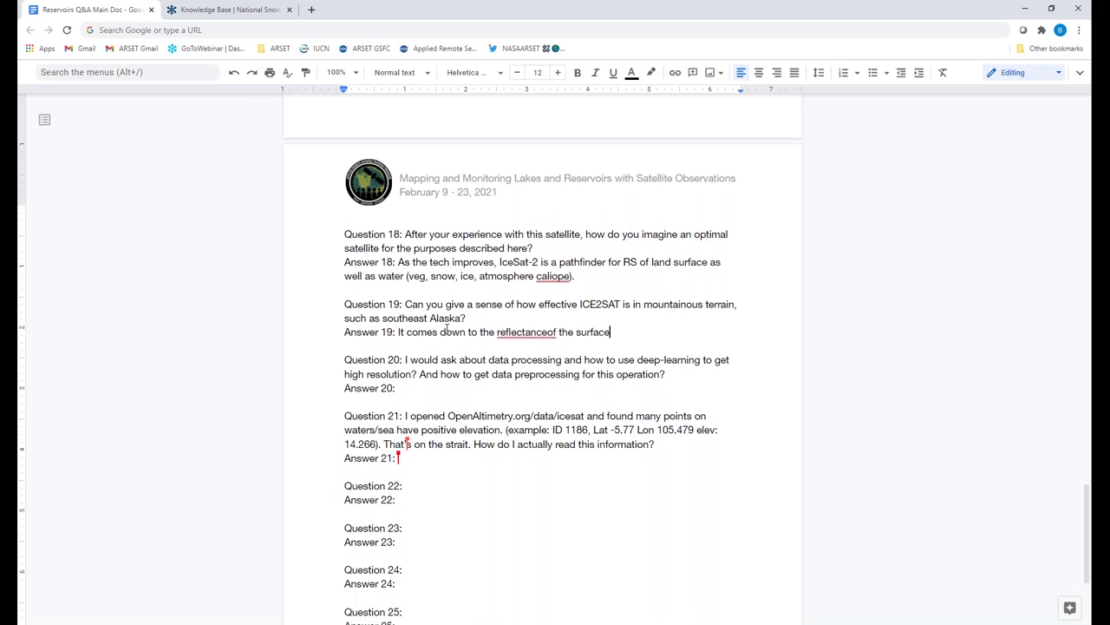
text(.)
click(549, 333)
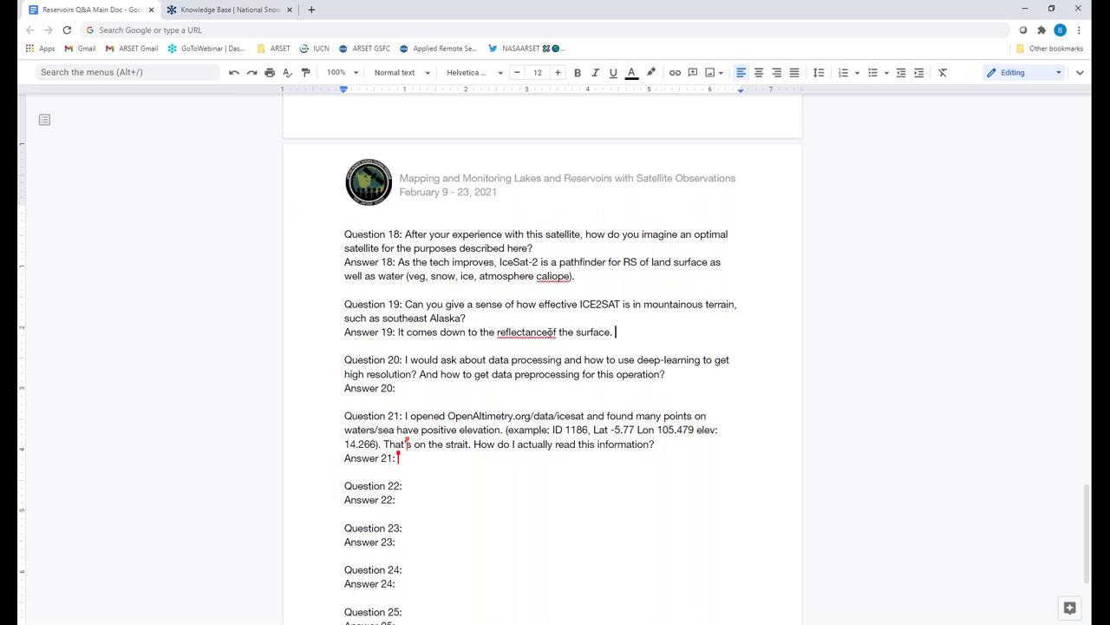
click(639, 331)
Add that variable topography can cause issues and is an opportunity to improve the applications.
text(Variabl)
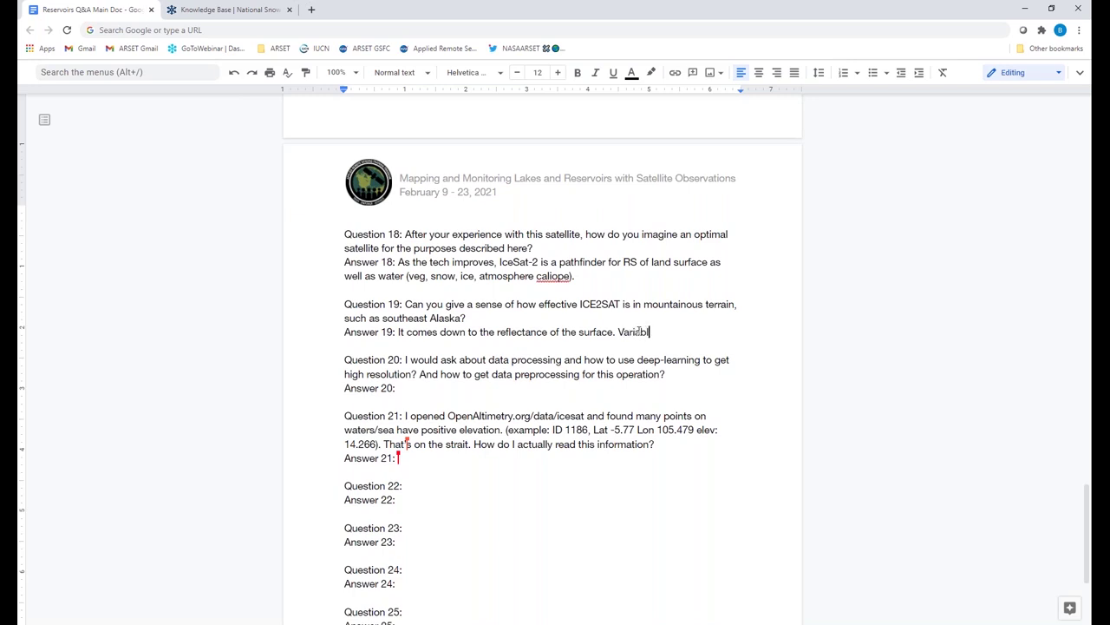
text(e topography)
text(can cause iss)
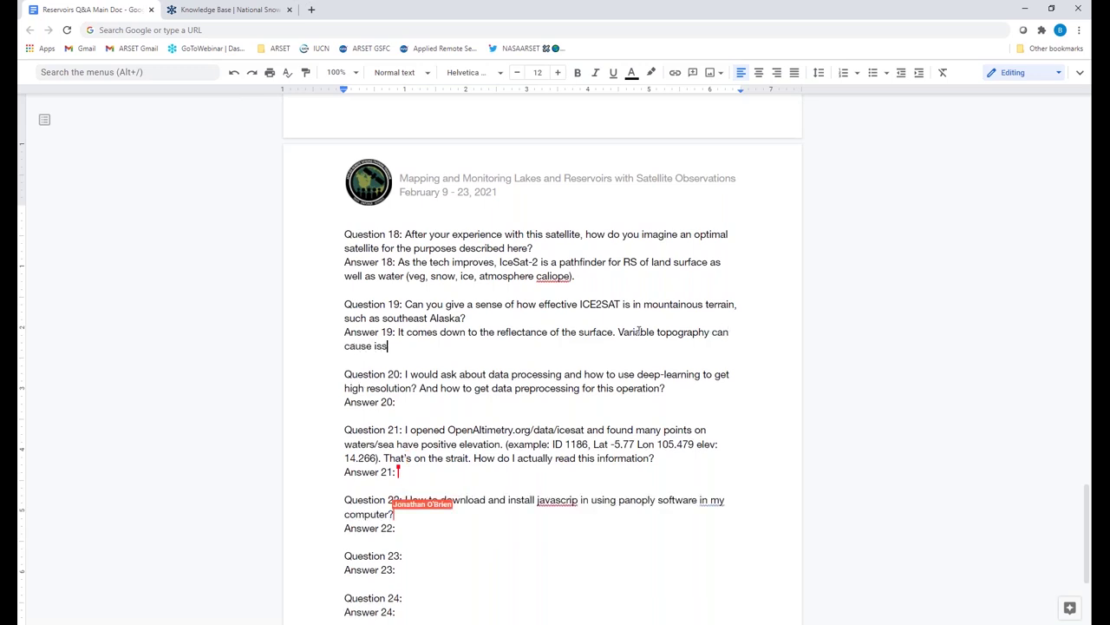
text(ues.)
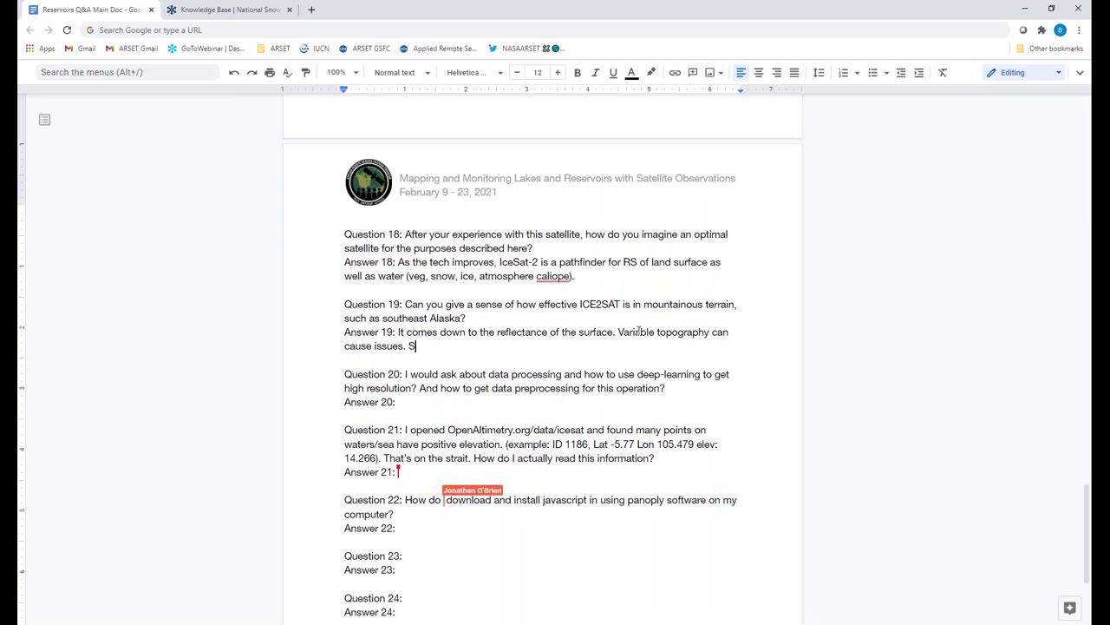
text(See this a)
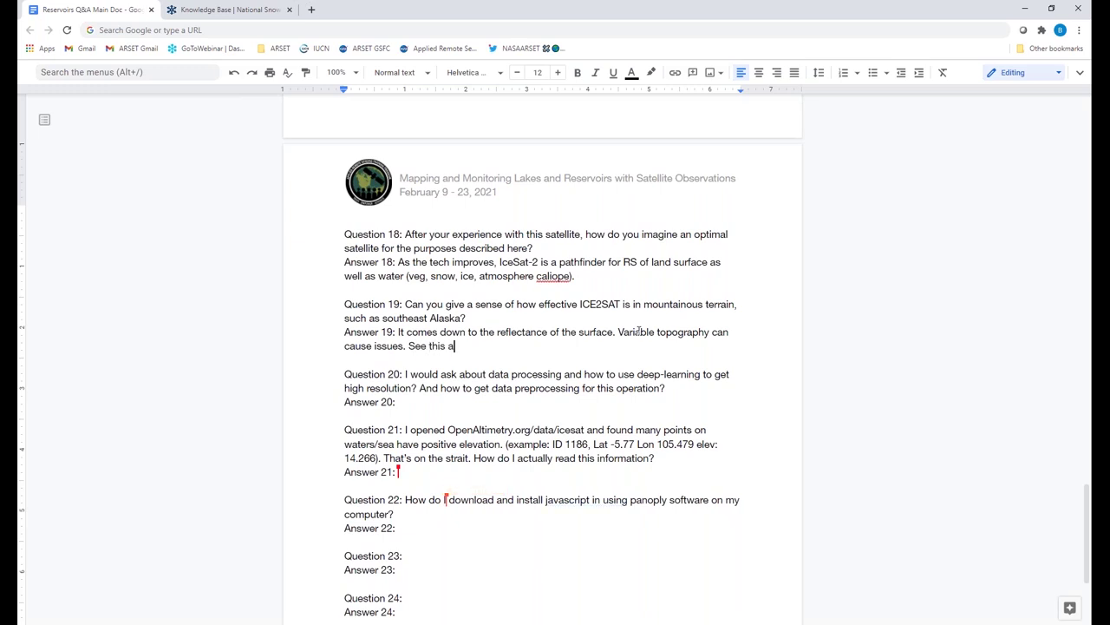
text(s oan opportunity to work with t)
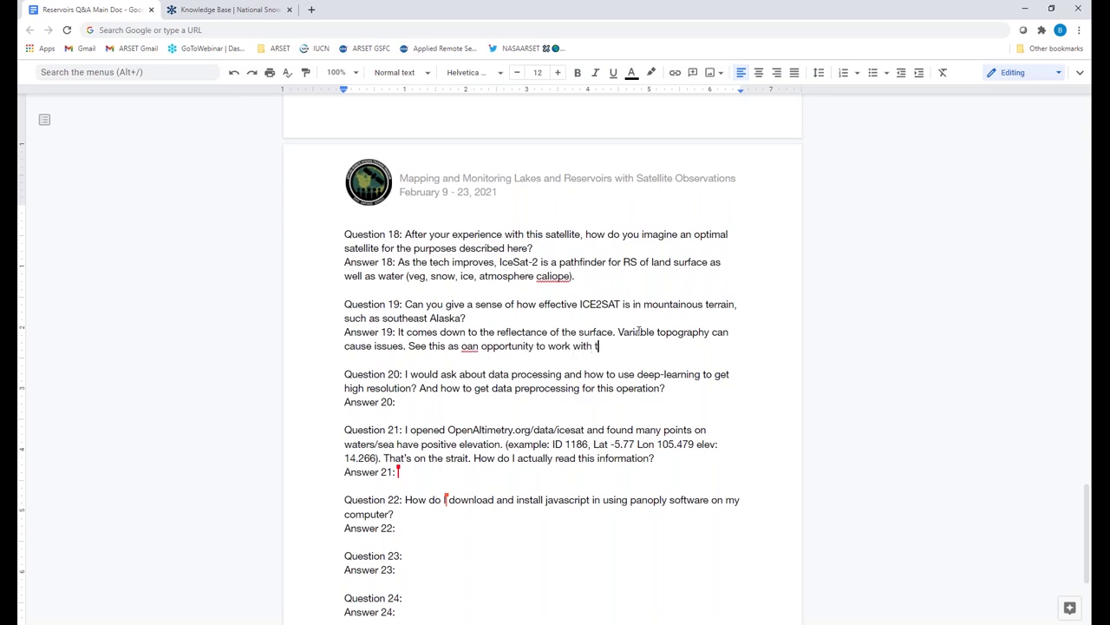
text(he data and improve the )
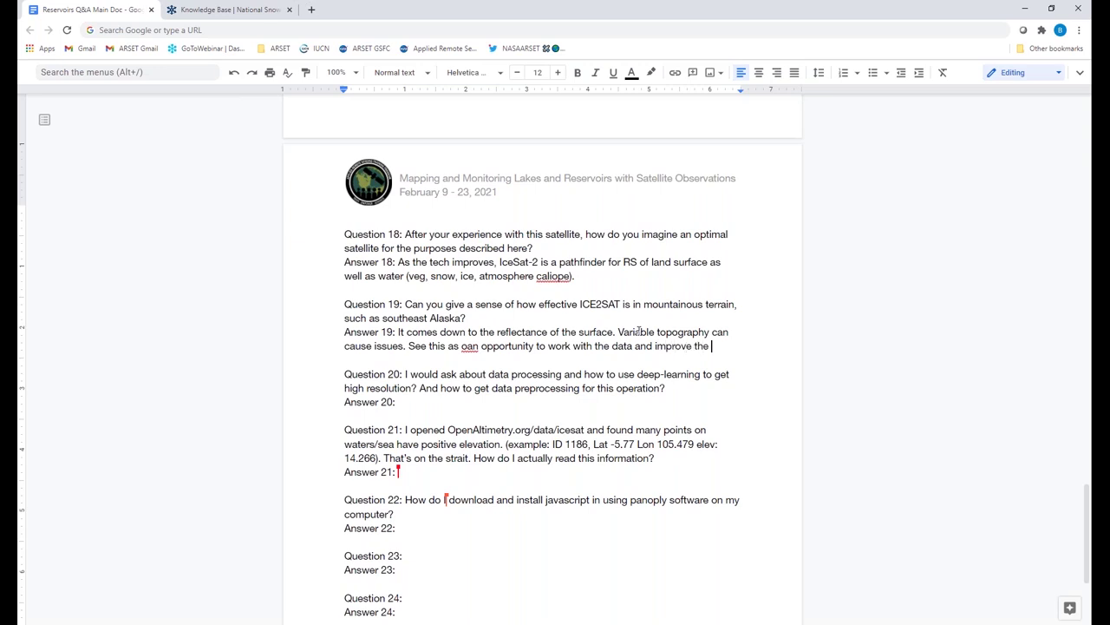
text(applications,.)
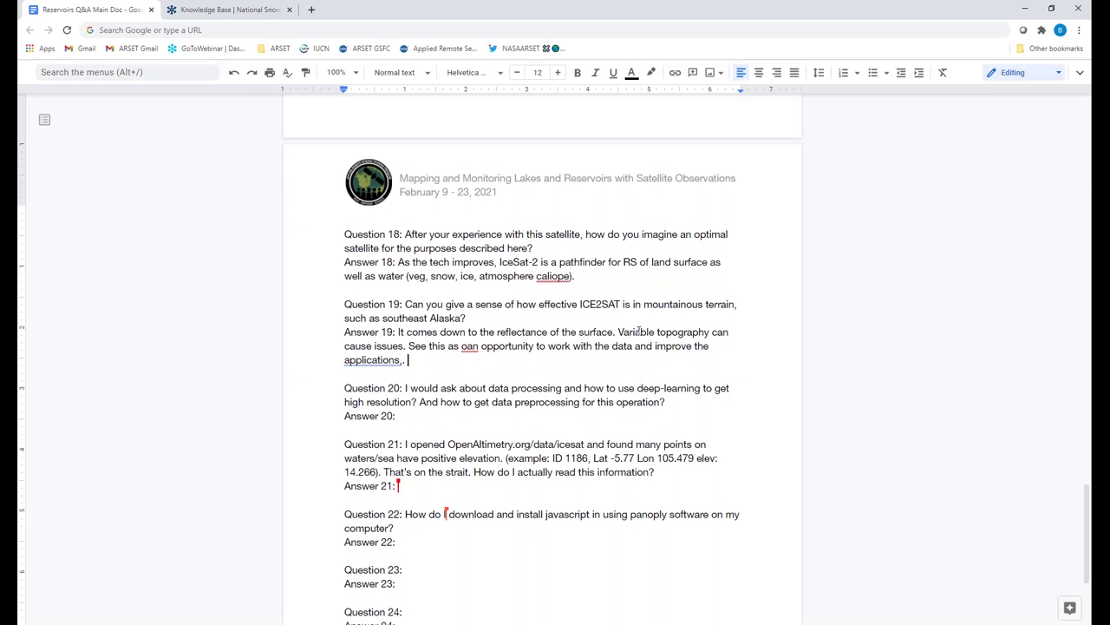
key(BackSpace)
key(BackSpace)
text(.)
Correct 'oan' to 'an', then start Answer 20: the data is preprocessed at level ATL3 (georef photon height).
click(468, 346)
key(BackSpace)
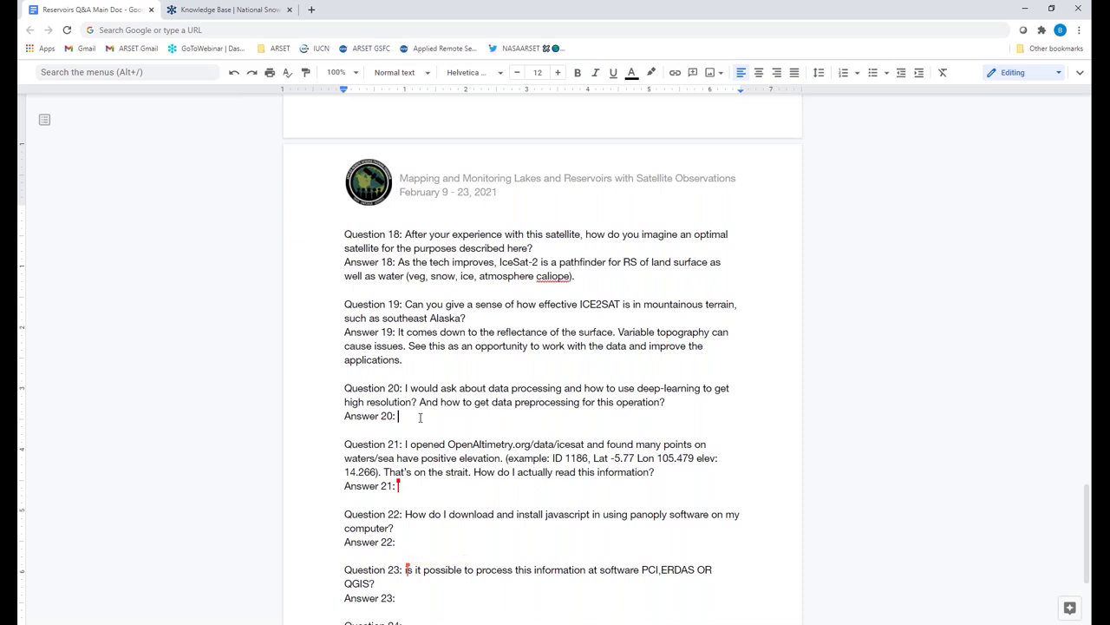
text(The data is prepr)
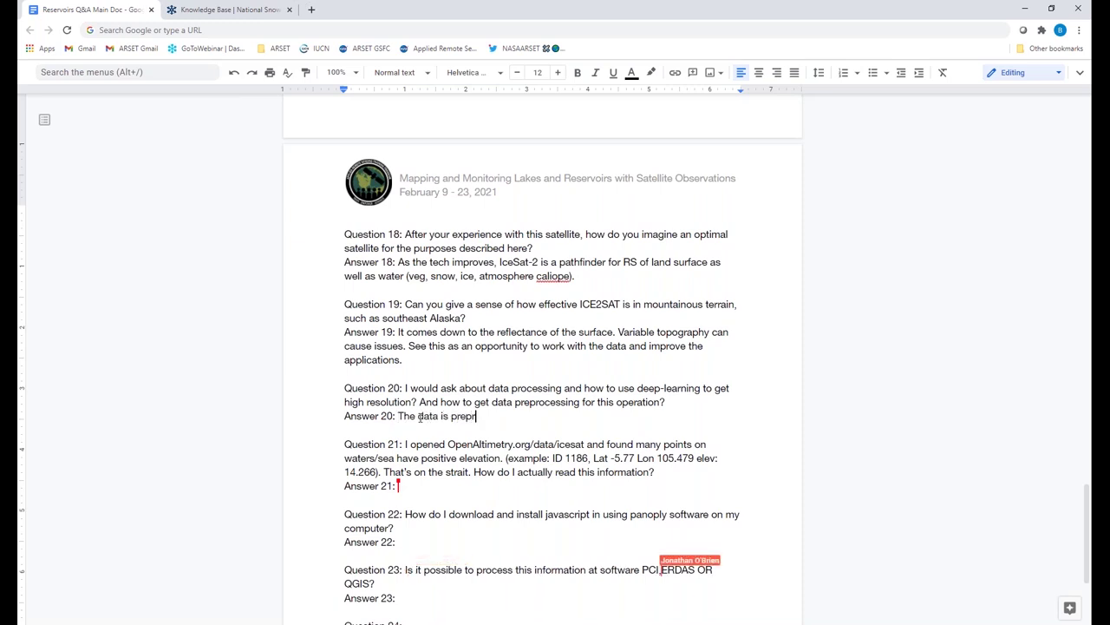
text(ocessed )
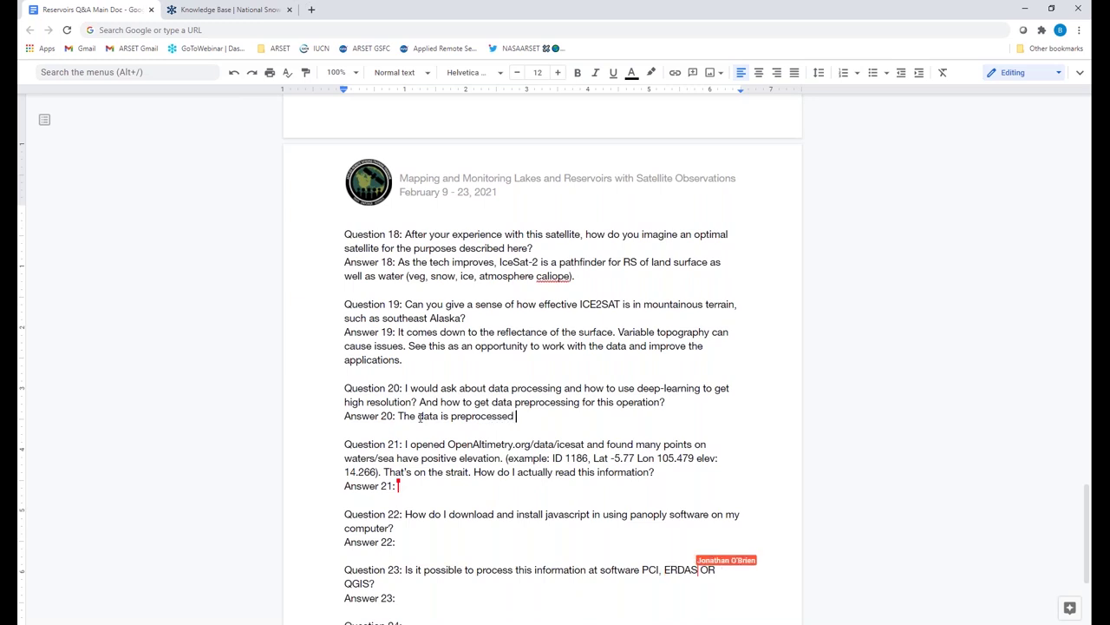
text(at the )
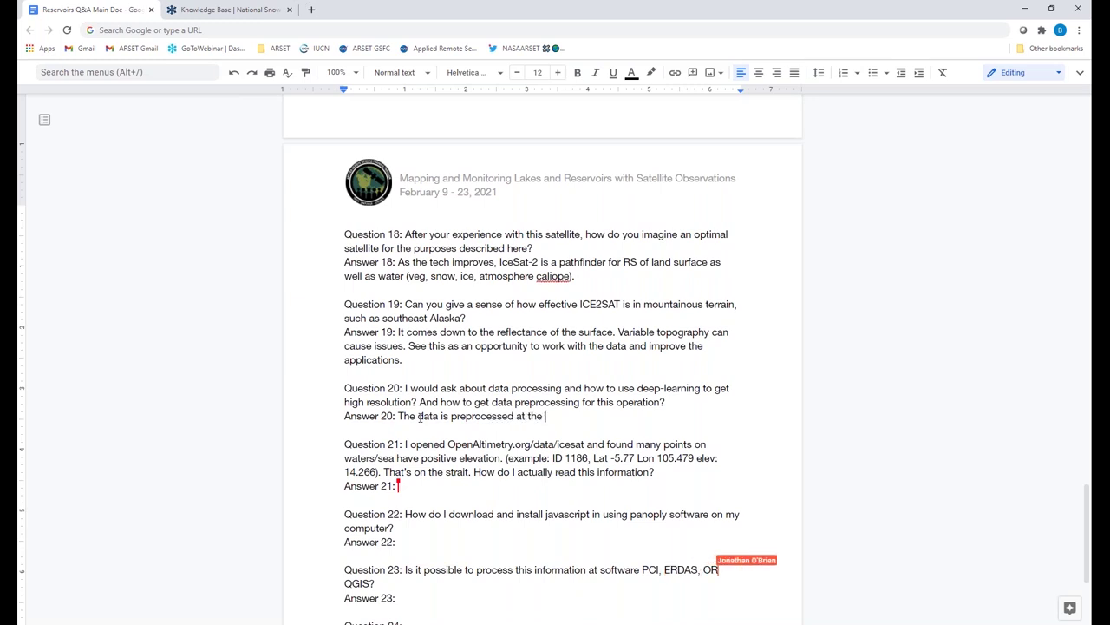
text(level ATL)
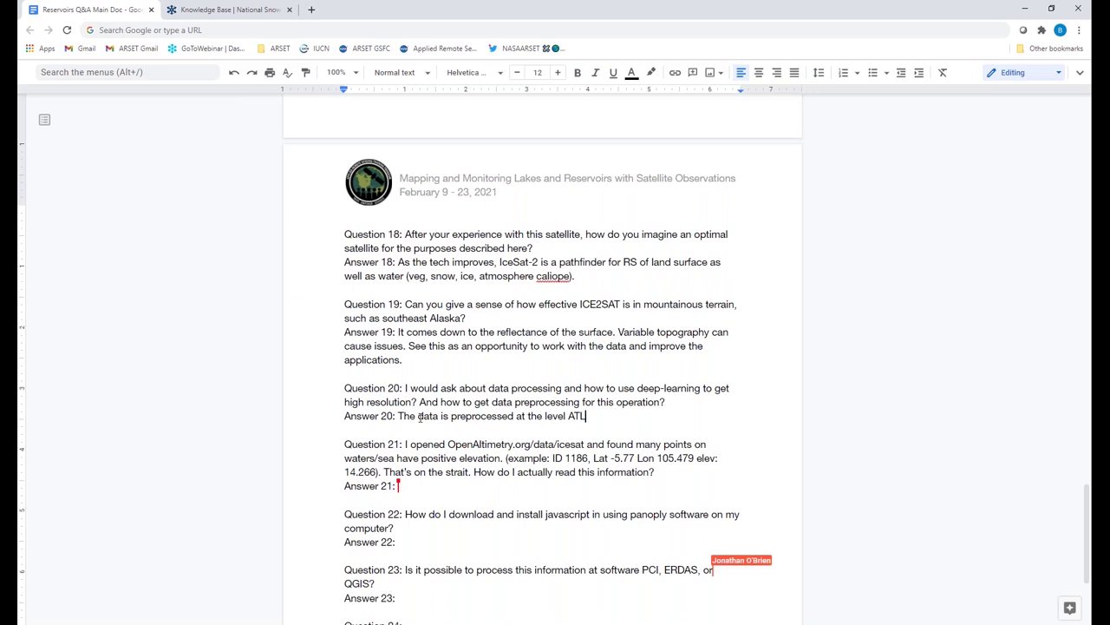
text(3,)
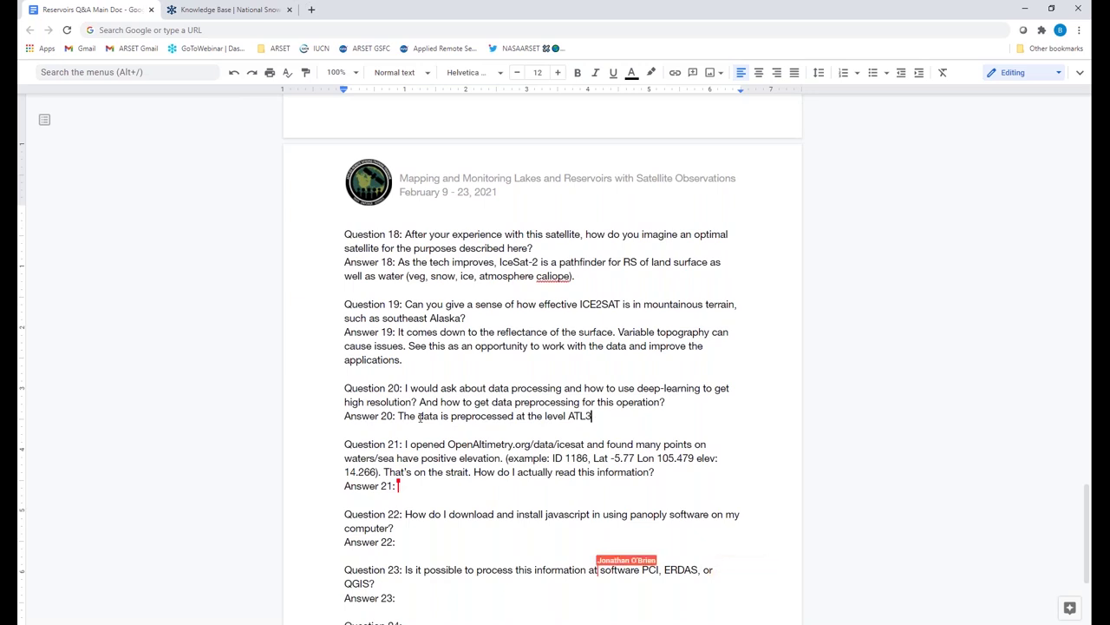